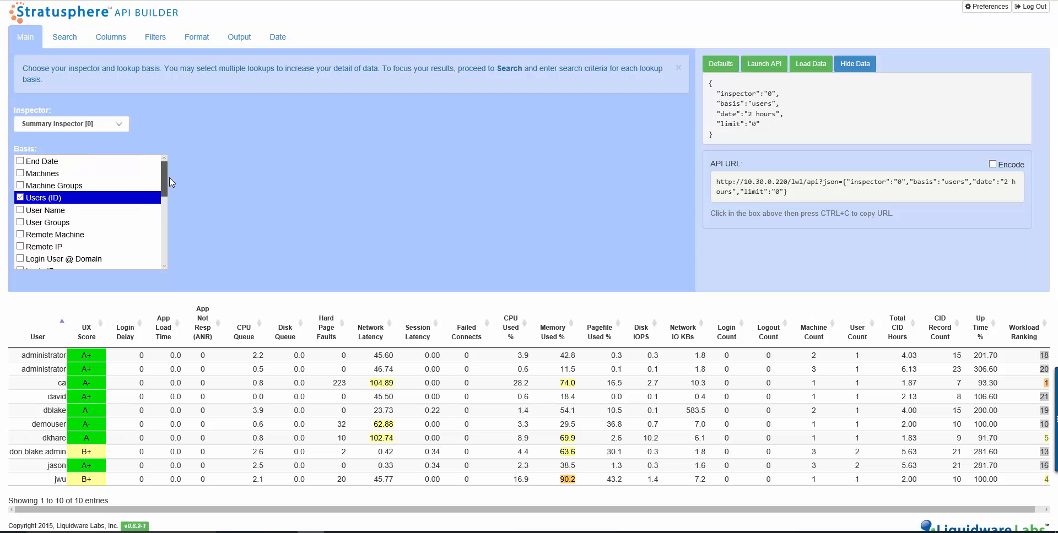
- Set the Summary Inspector's lookup basis to Machines instead of Users (ID)
click(121, 127)
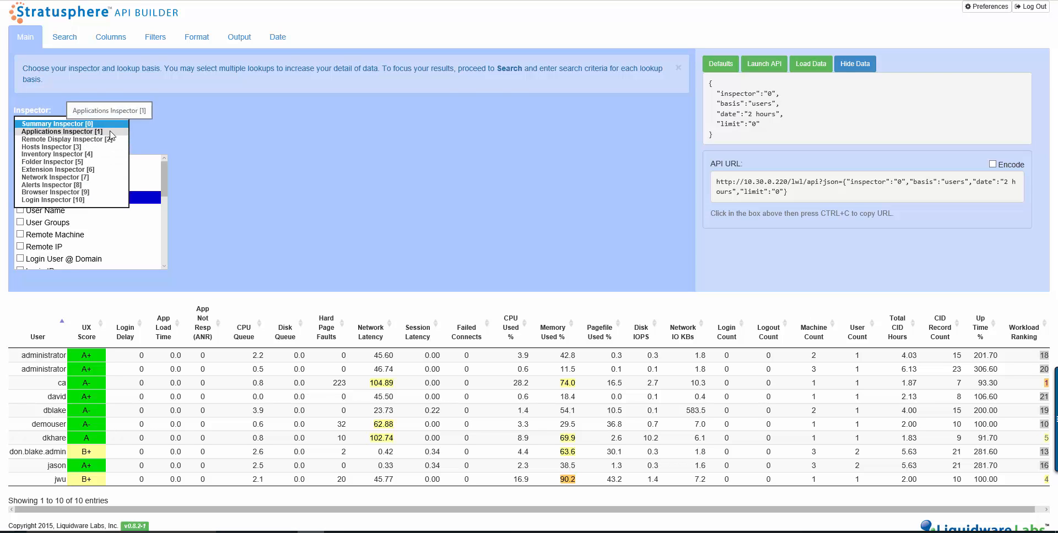
click(230, 130)
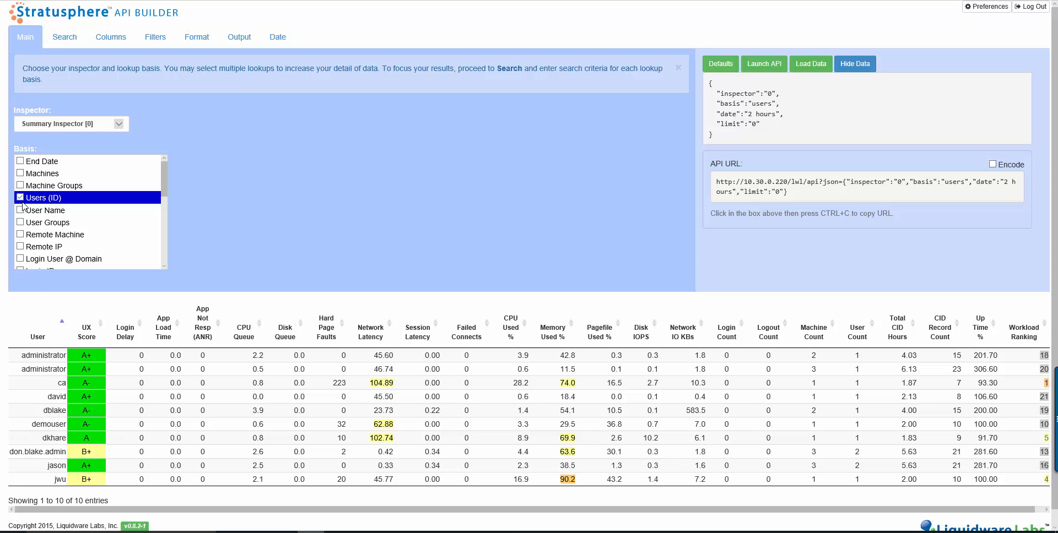
click(20, 174)
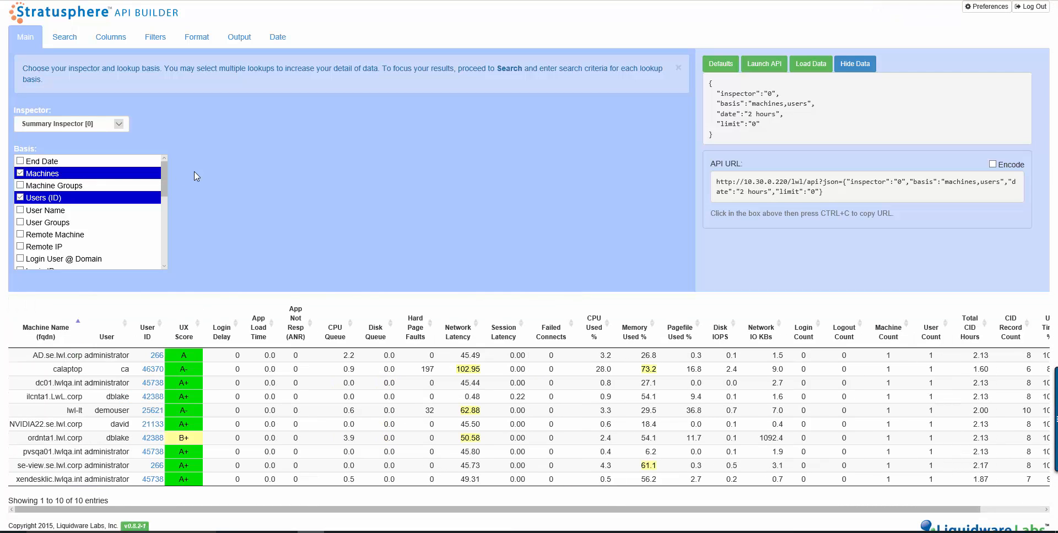
click(21, 198)
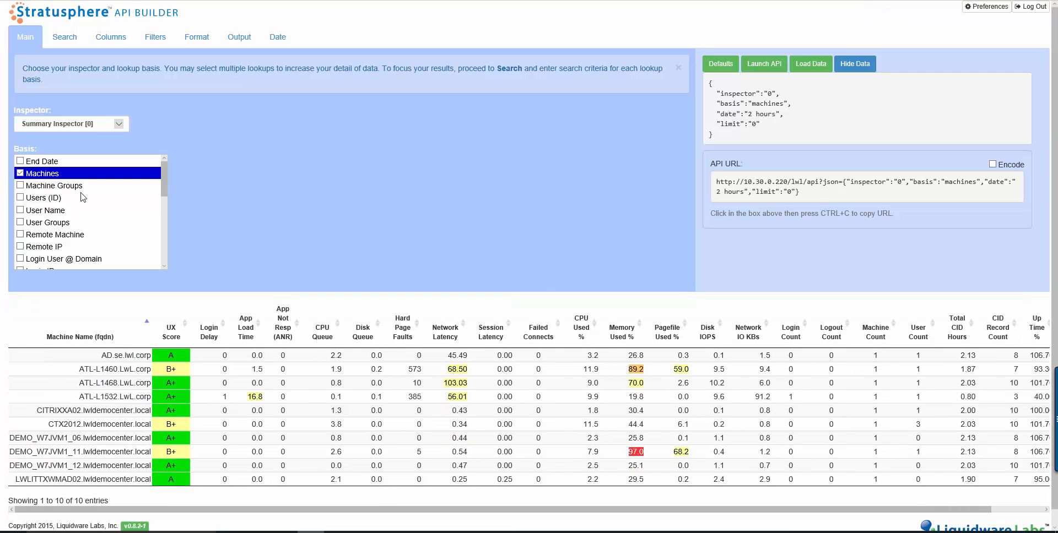
mouse_move(165, 196)
mouse_down()
mouse_move(163, 263)
mouse_move(160, 184)
mouse_up()
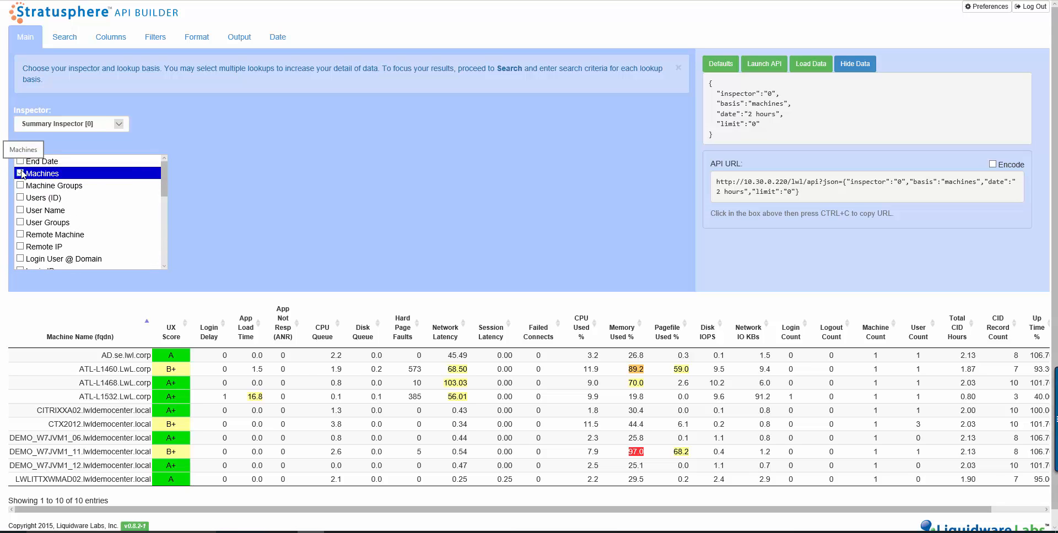
- Switch the inspector to Applications Inspector [1]
click(61, 124)
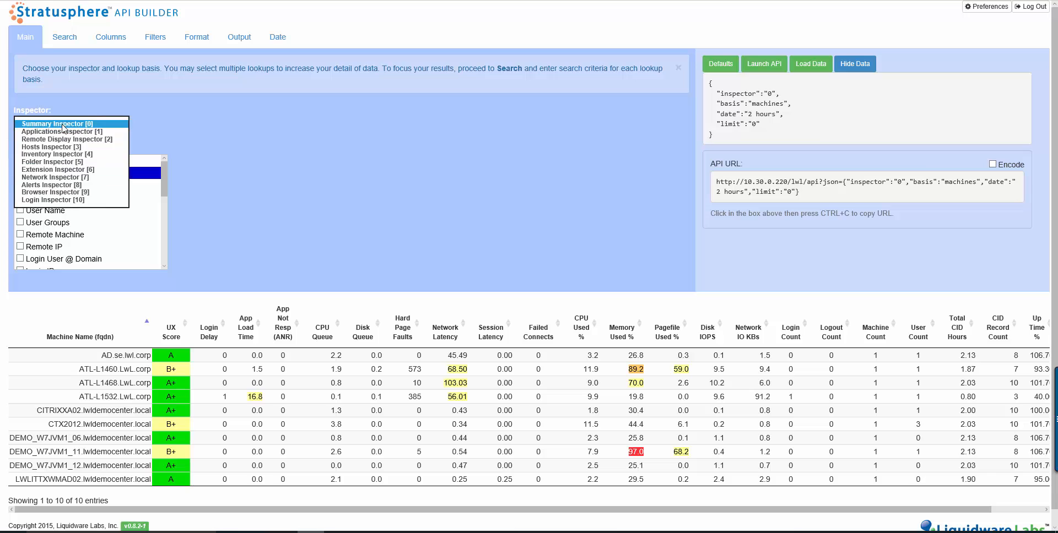
click(59, 132)
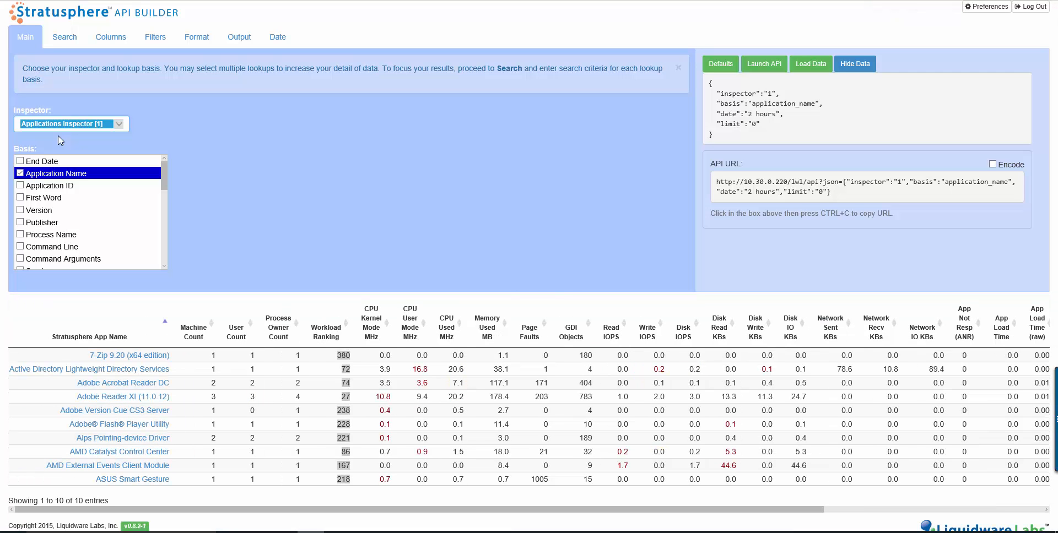
- Change the basis to Process Name and Command Line, dropping Application Name
click(20, 236)
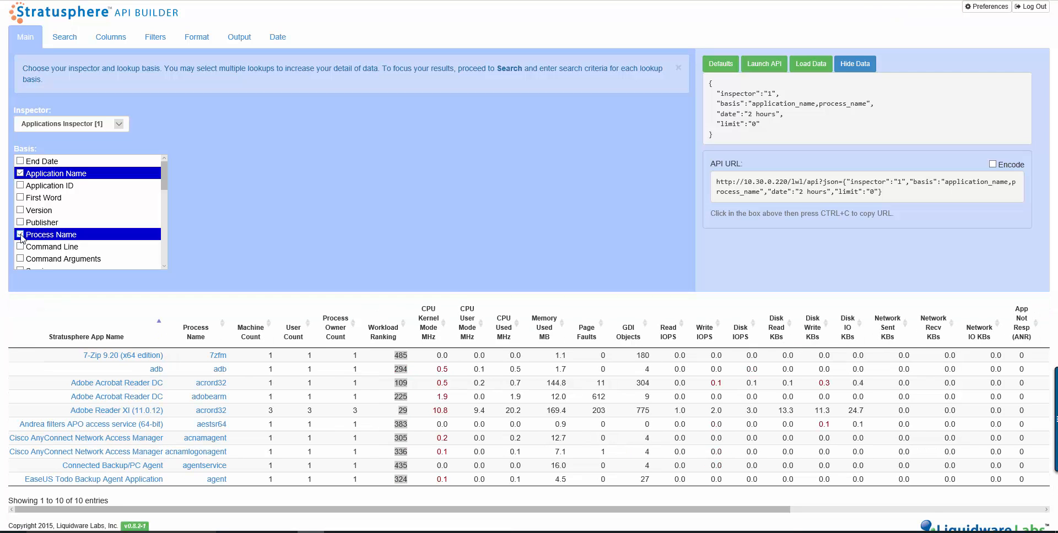
click(21, 174)
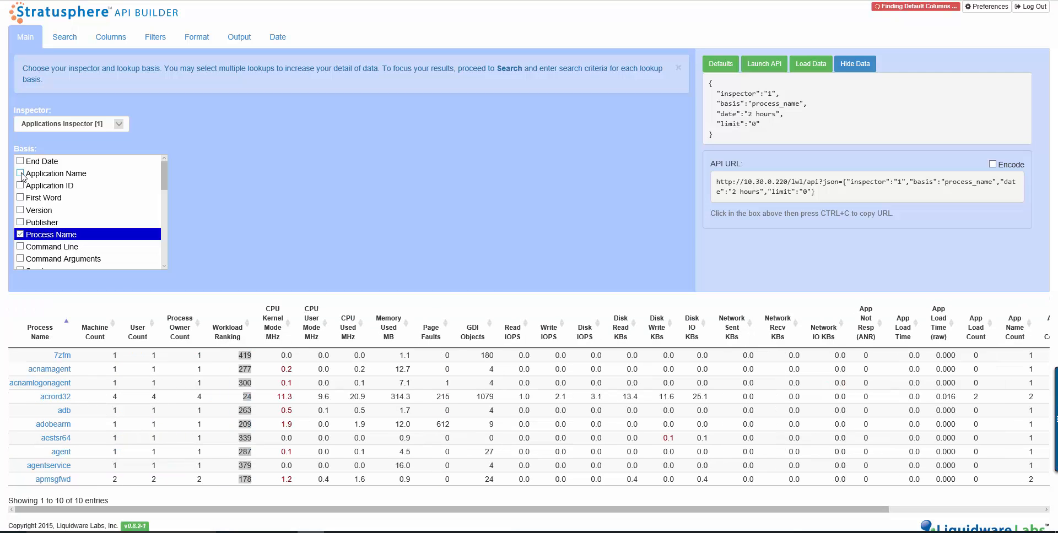
click(20, 247)
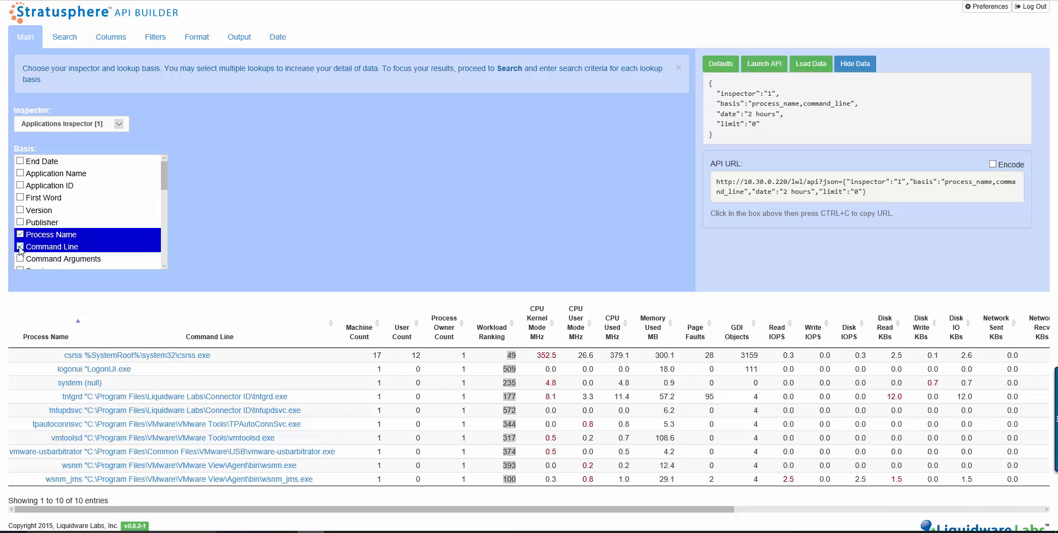
- Set the basis to Application Name and Version, removing Process Name and Command Line
click(20, 174)
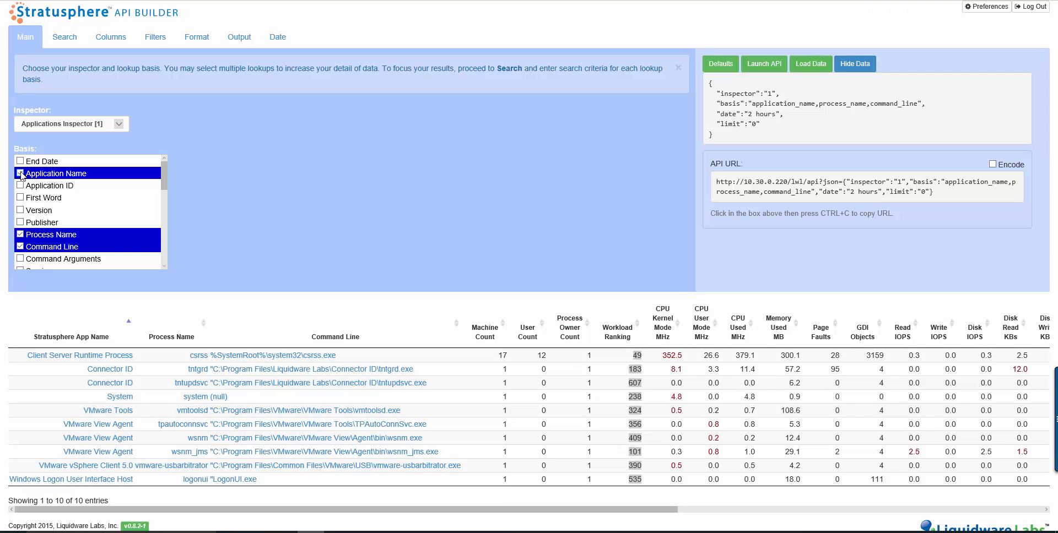
click(21, 245)
click(21, 234)
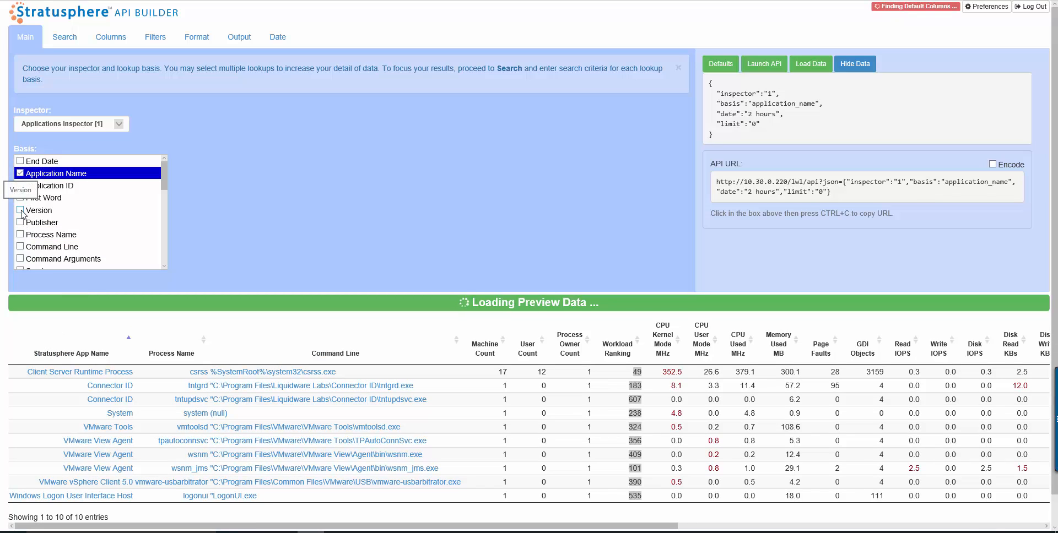
click(21, 212)
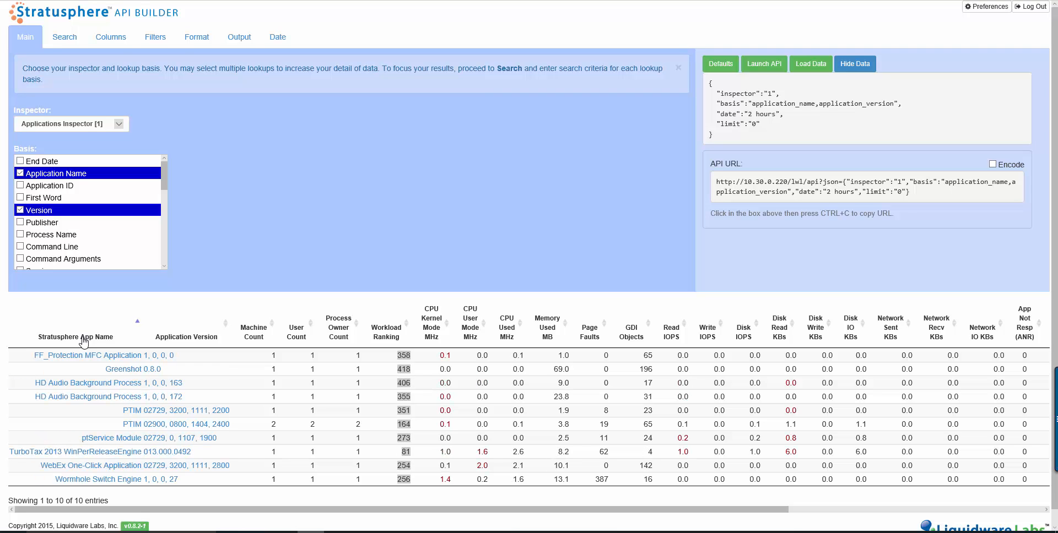
- Sort the preview table by Application Version and review the results
click(191, 338)
click(192, 340)
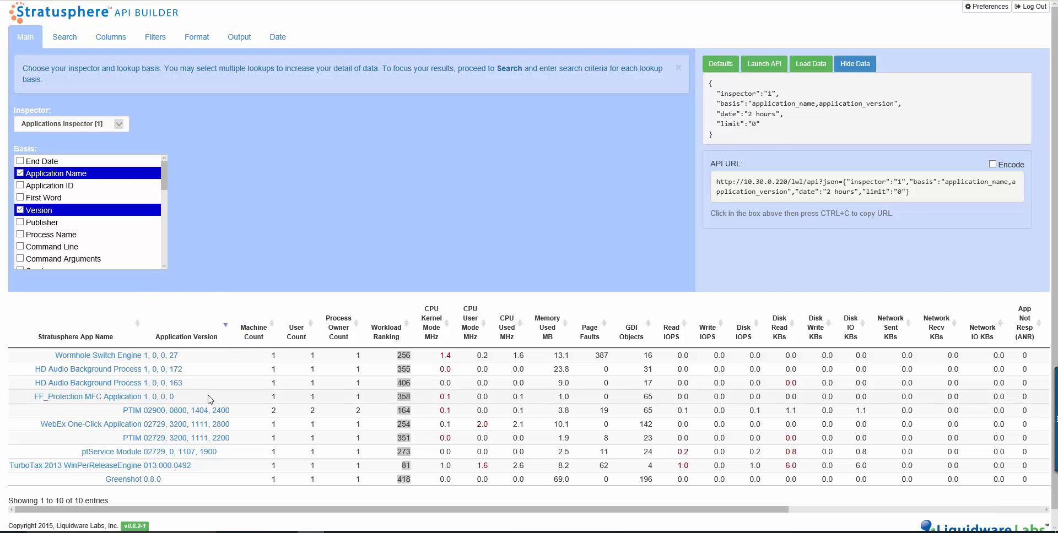
scroll(208, 396, down, 1)
scroll(208, 396, up, 1)
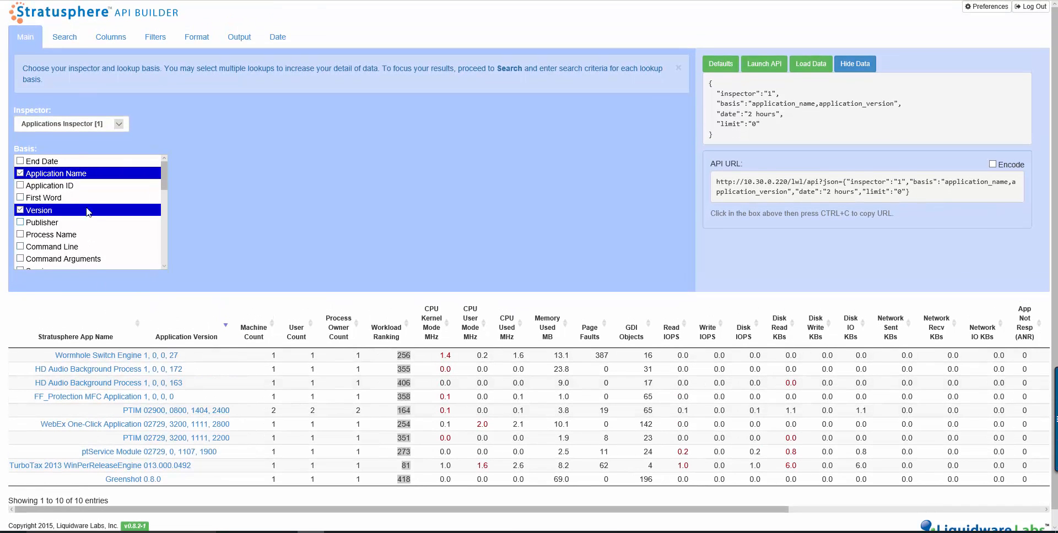
- Search Stratusphere App Name with the wildcard term 7*
click(73, 43)
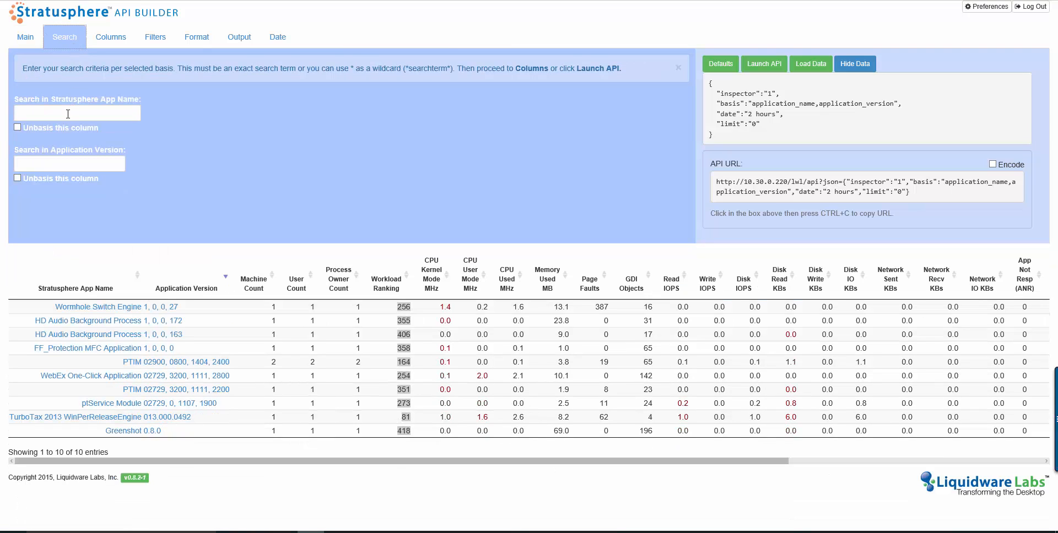
click(66, 114)
text(7*)
click(67, 161)
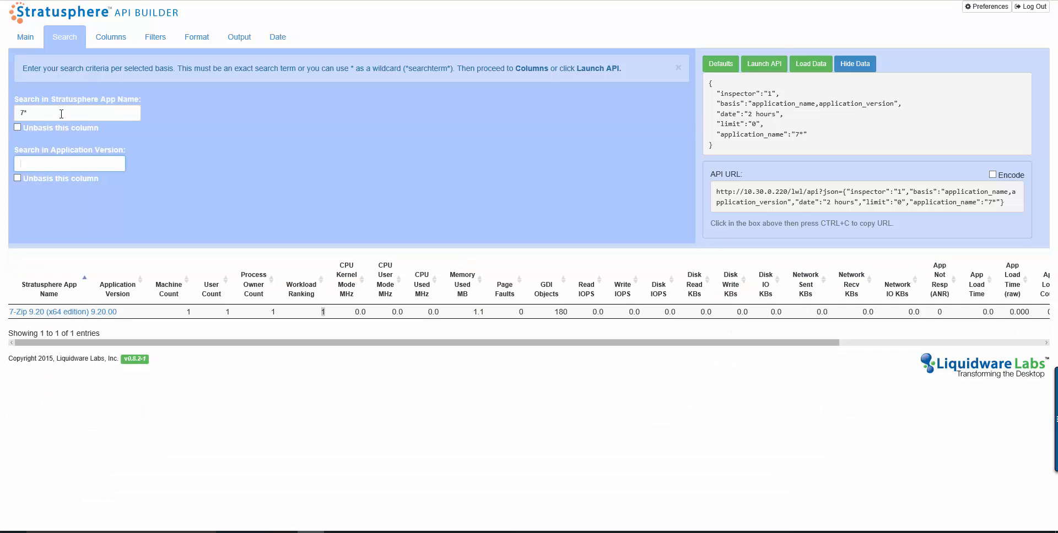
- Replace the app name search term with ad*
drag(63, 113, 14, 106)
text(ad)
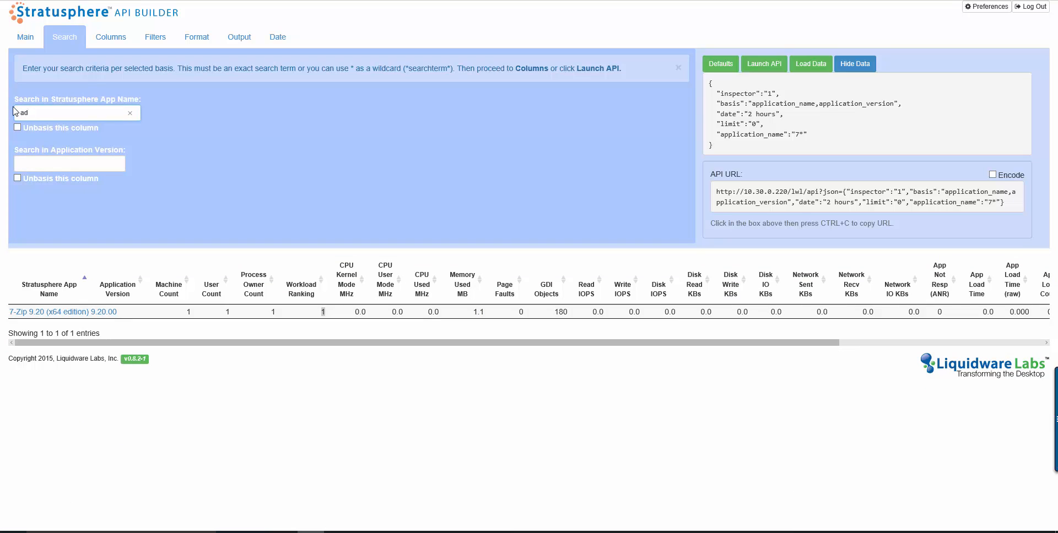
text(*)
click(44, 163)
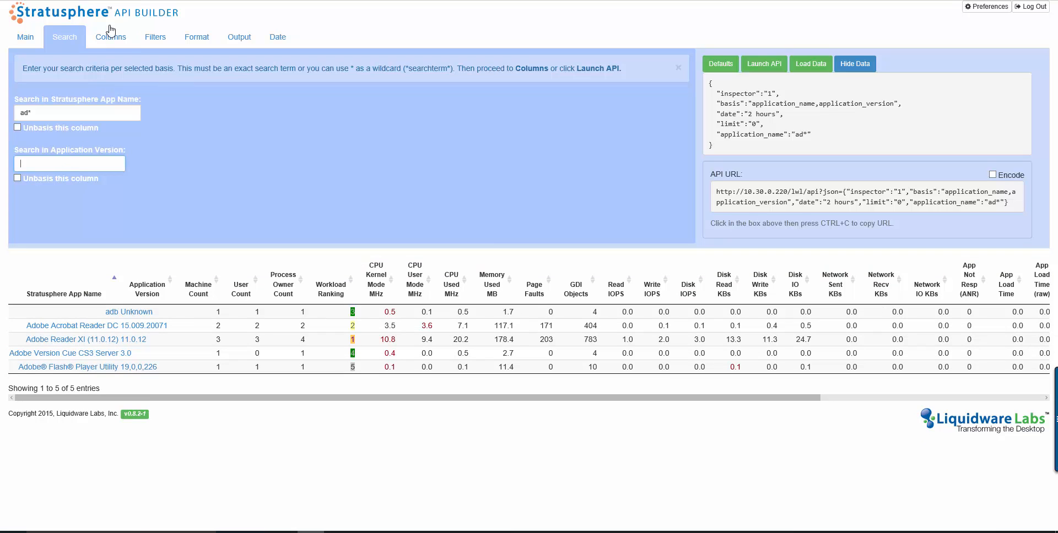
- Clear the Stratusphere App Name search term
click(116, 42)
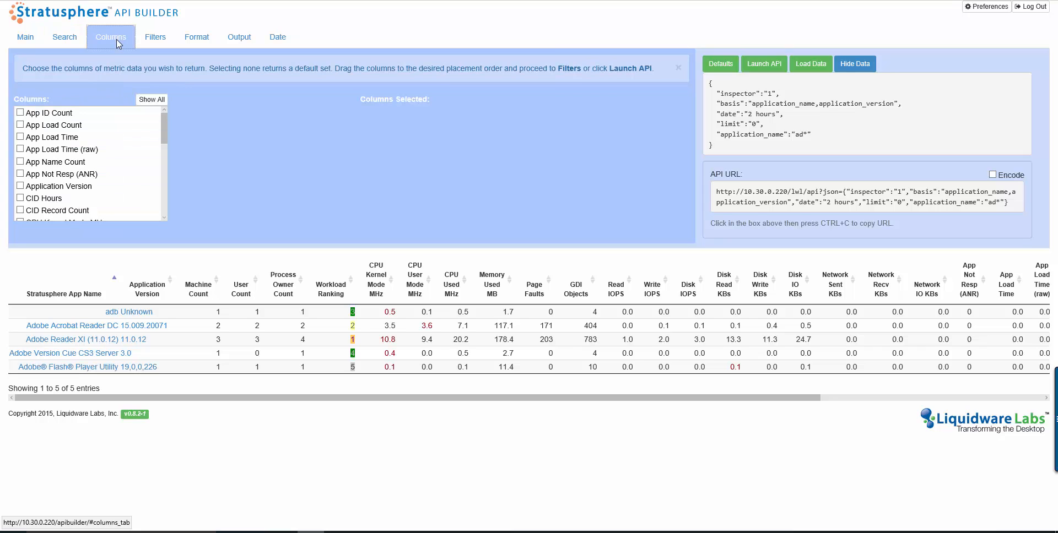
click(76, 50)
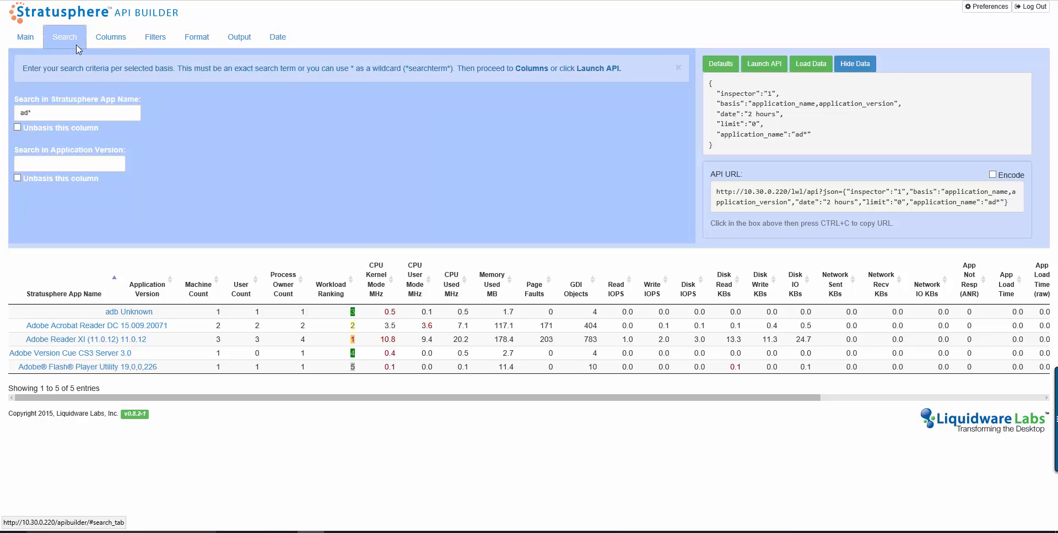
triple_click(105, 113)
key(BackSpace)
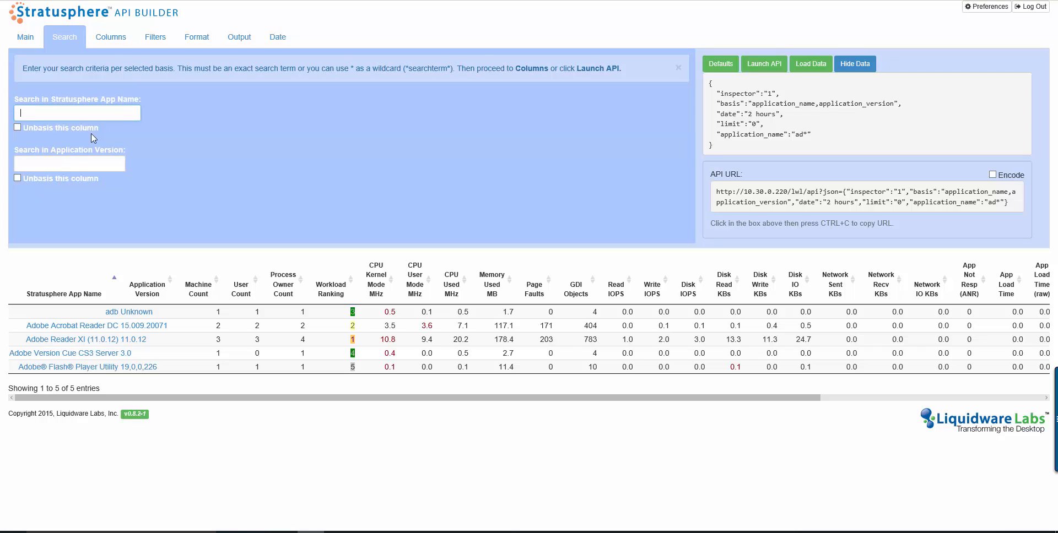
click(68, 161)
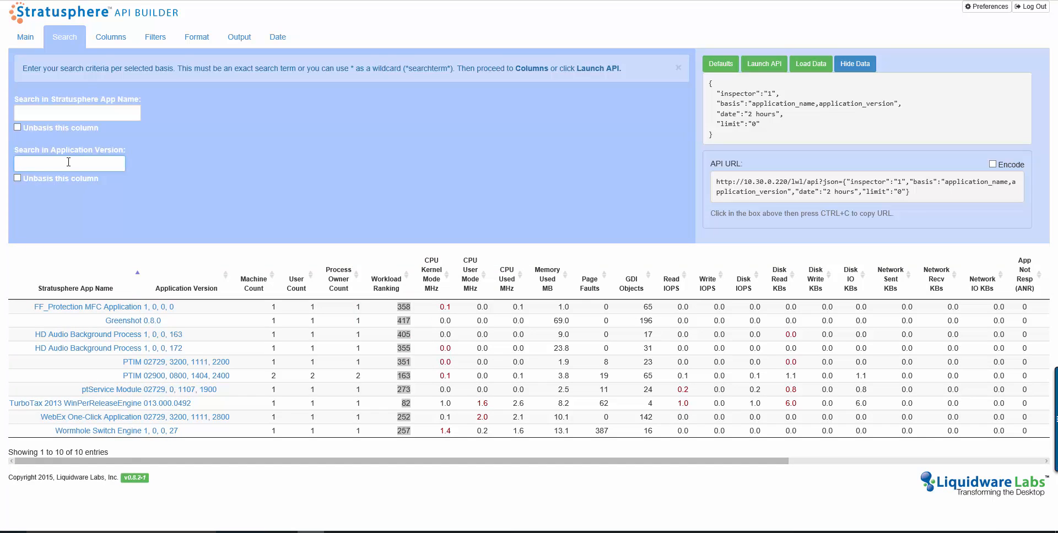
- Select CPU Used MHz and Disk IOPS as returned metric columns
click(113, 44)
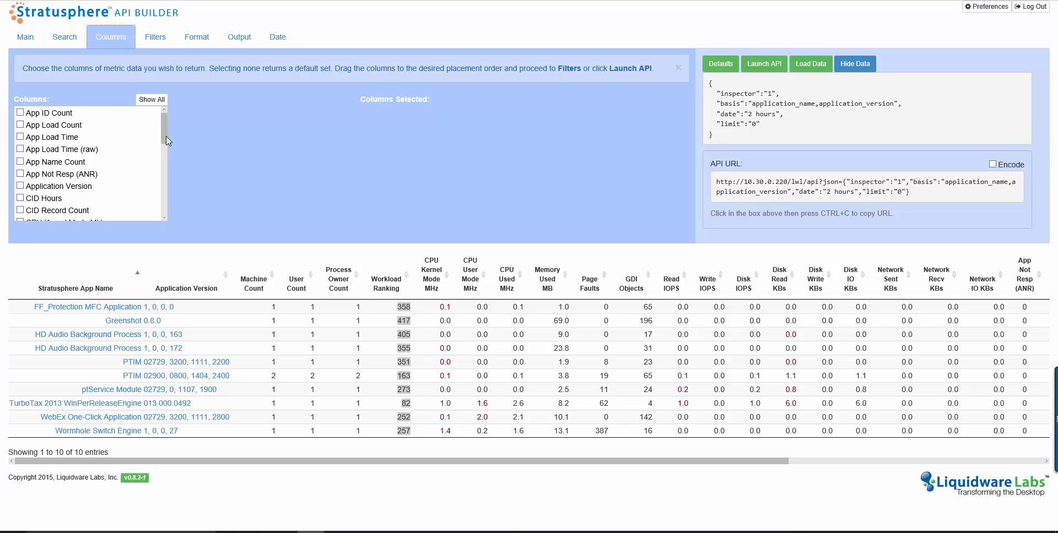
drag(166, 136, 168, 168)
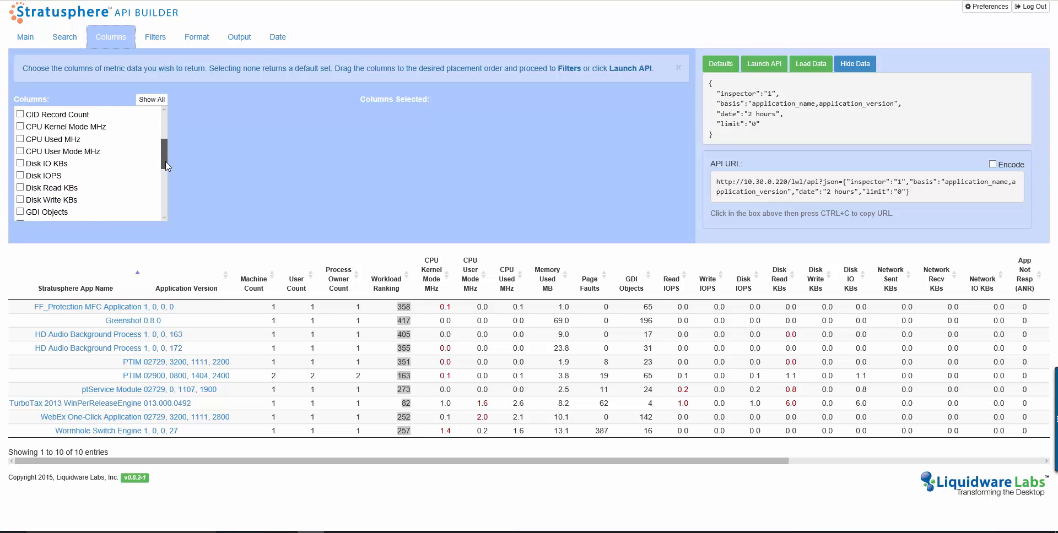
click(20, 139)
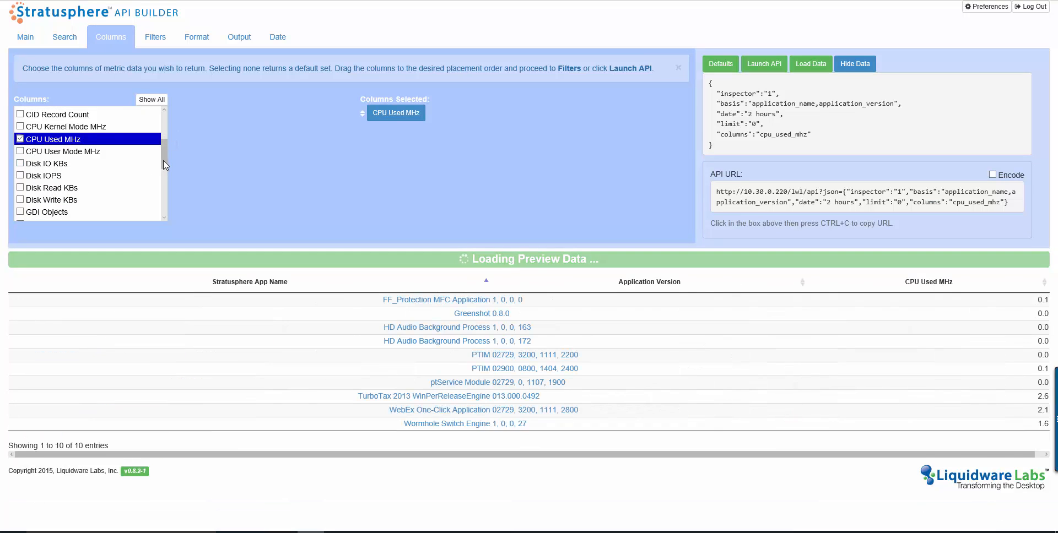
click(20, 175)
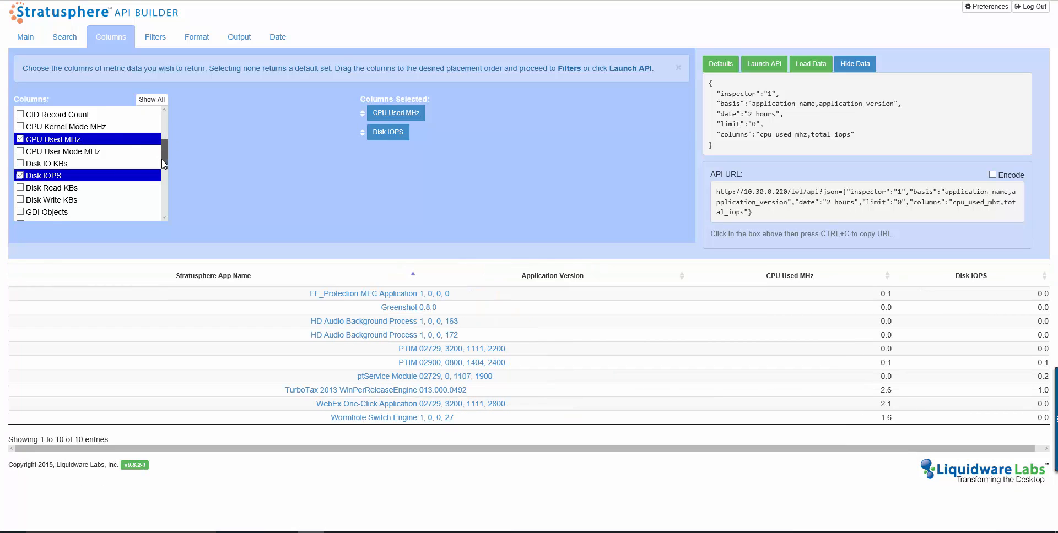
- Add Network IO KBs, Disk IO KBs and Memory Used MB to the selected columns
drag(161, 159, 160, 184)
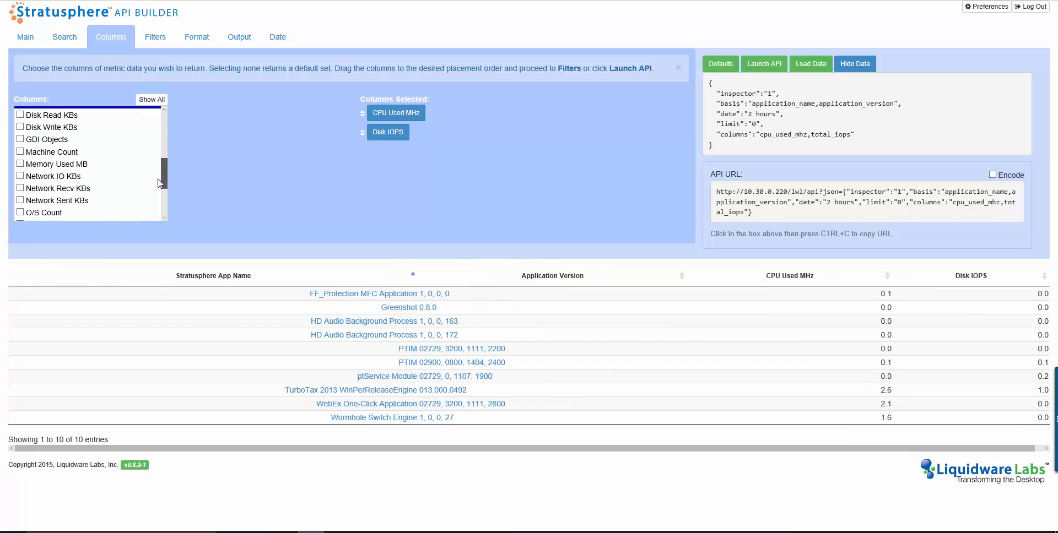
click(20, 176)
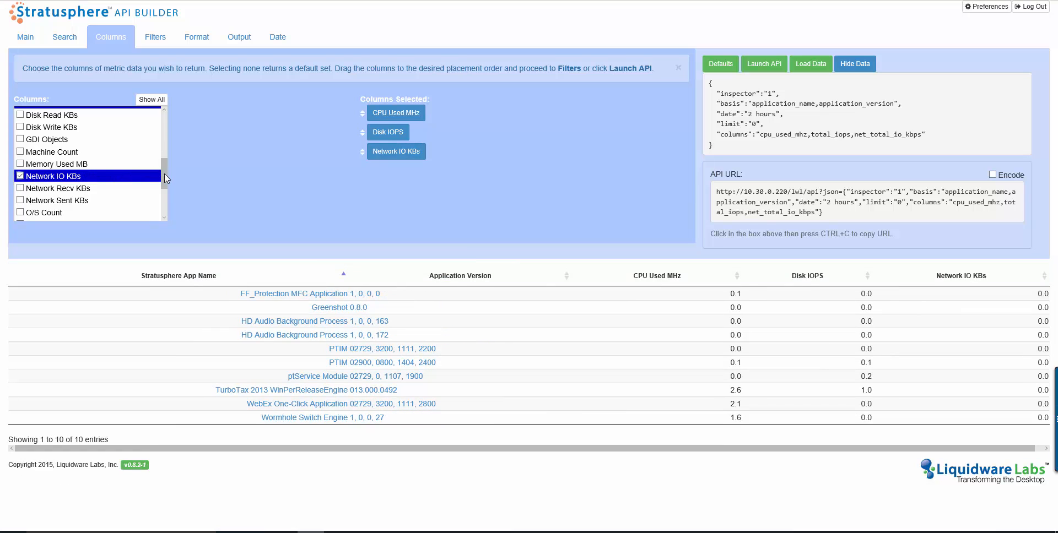
drag(164, 173, 165, 165)
click(73, 137)
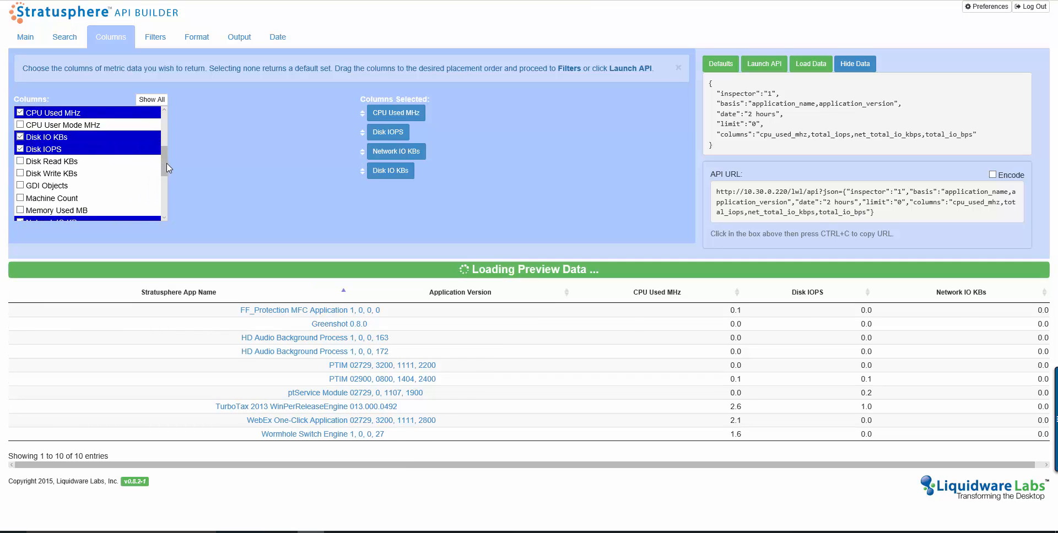
click(50, 210)
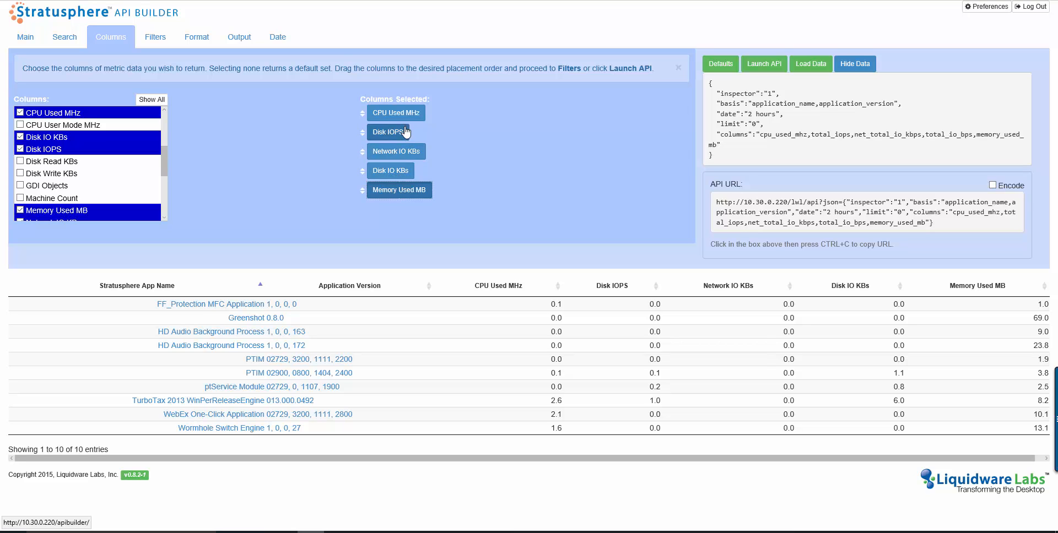
- Reorder the selected columns: Memory Used MB second, Disk IO KBs before Network IO KBs
drag(371, 183, 383, 131)
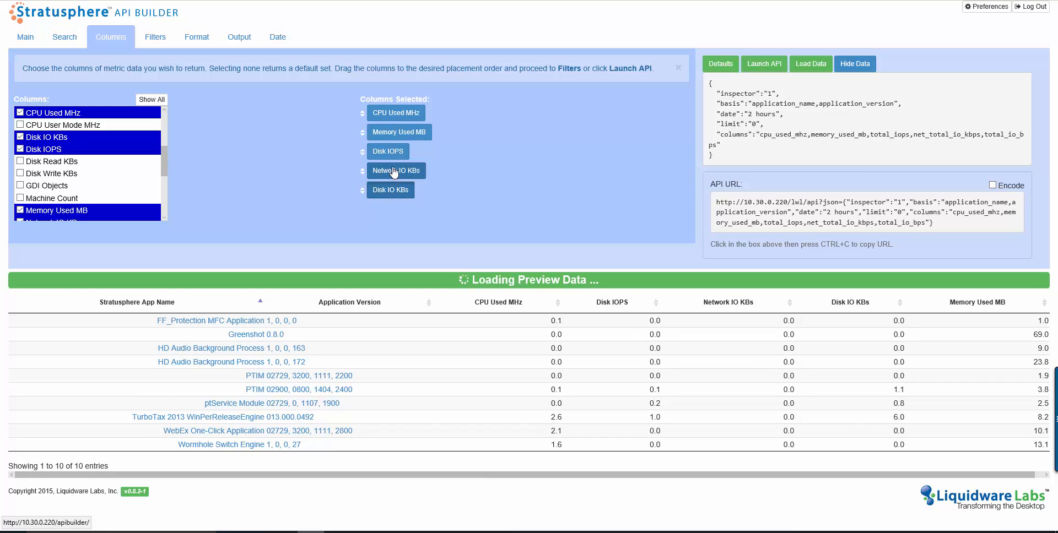
drag(367, 193, 379, 175)
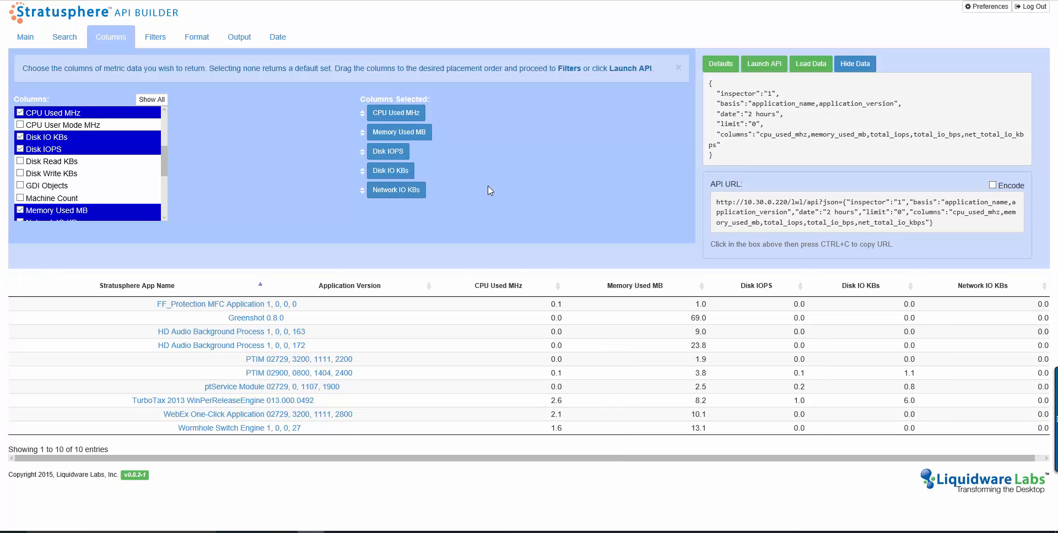
- Add a filter requiring CPU Used MHz greater than 1, joined with AND
click(155, 36)
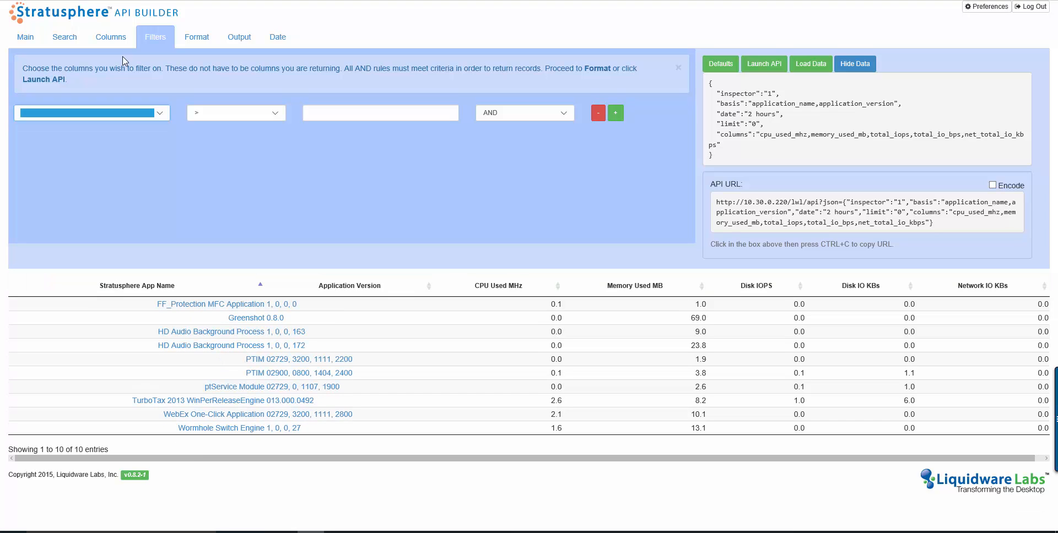
click(167, 105)
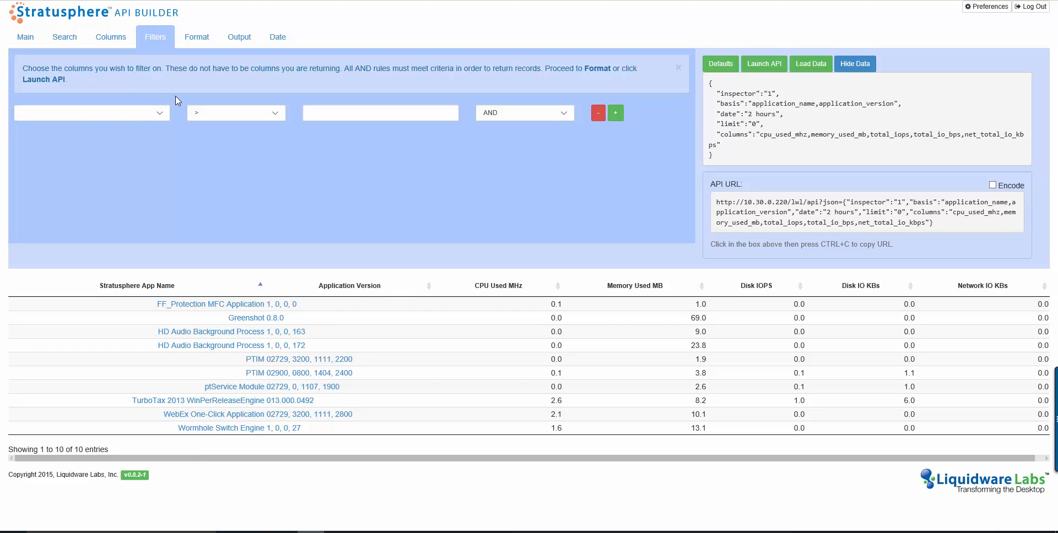
click(160, 112)
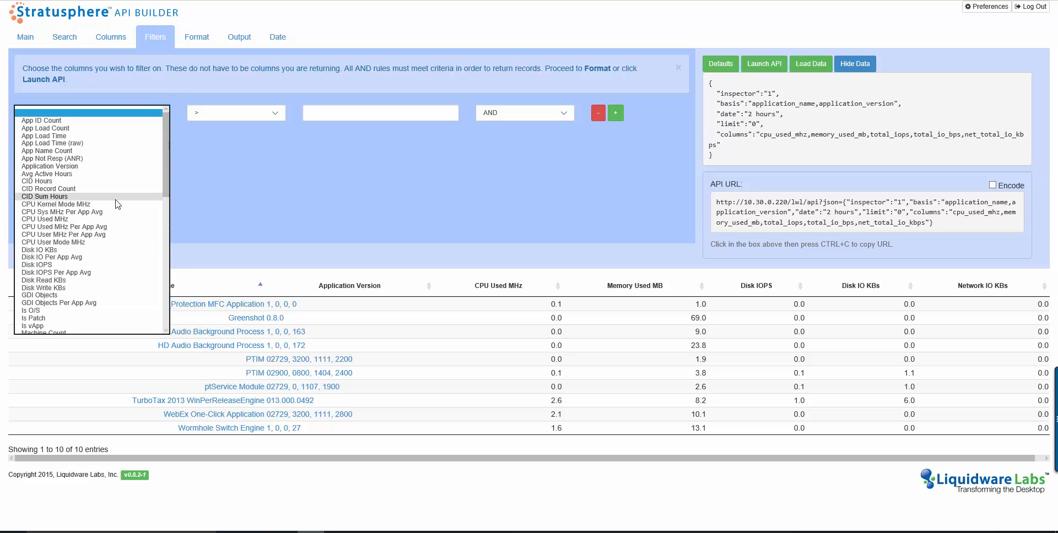
click(113, 218)
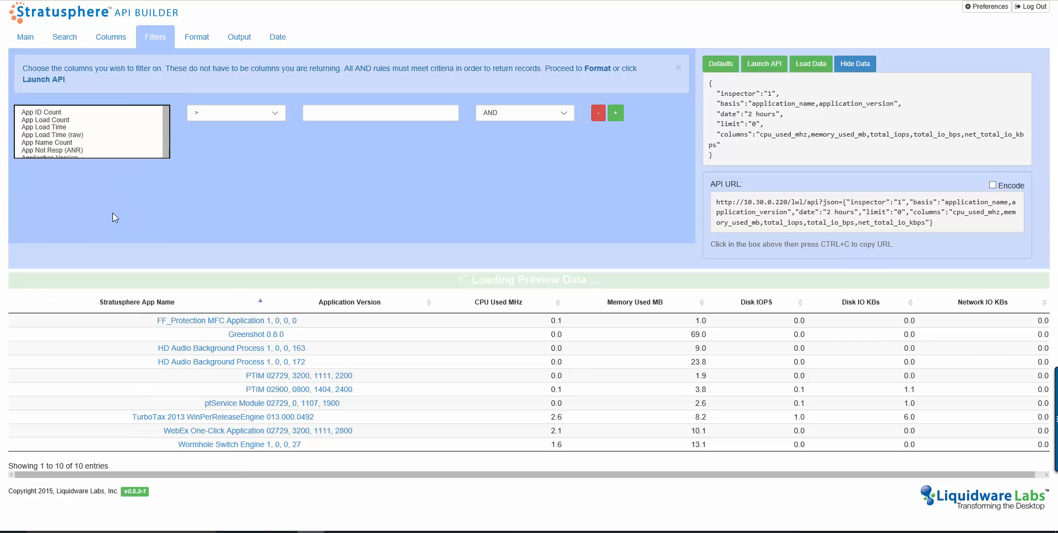
click(280, 117)
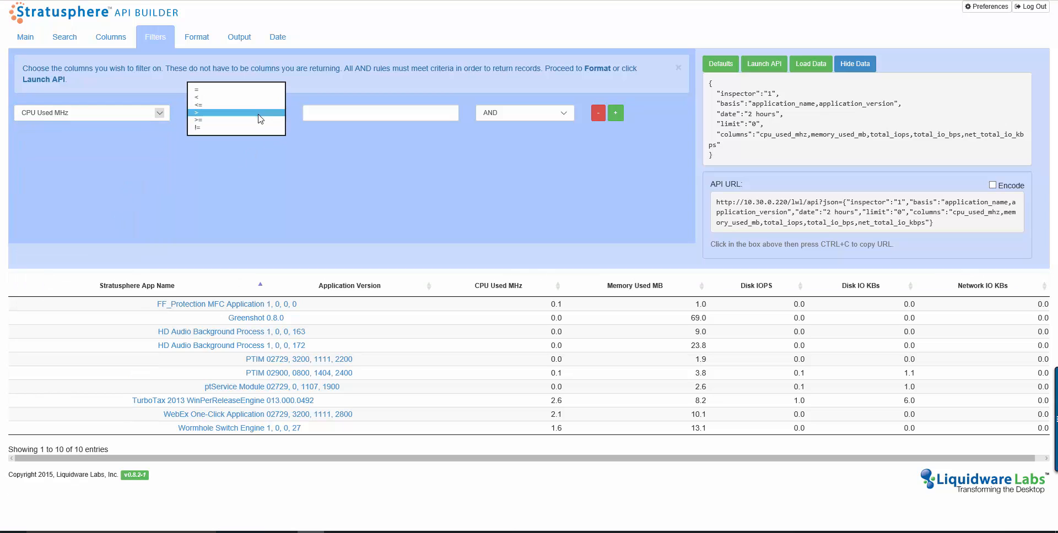
click(259, 113)
click(333, 113)
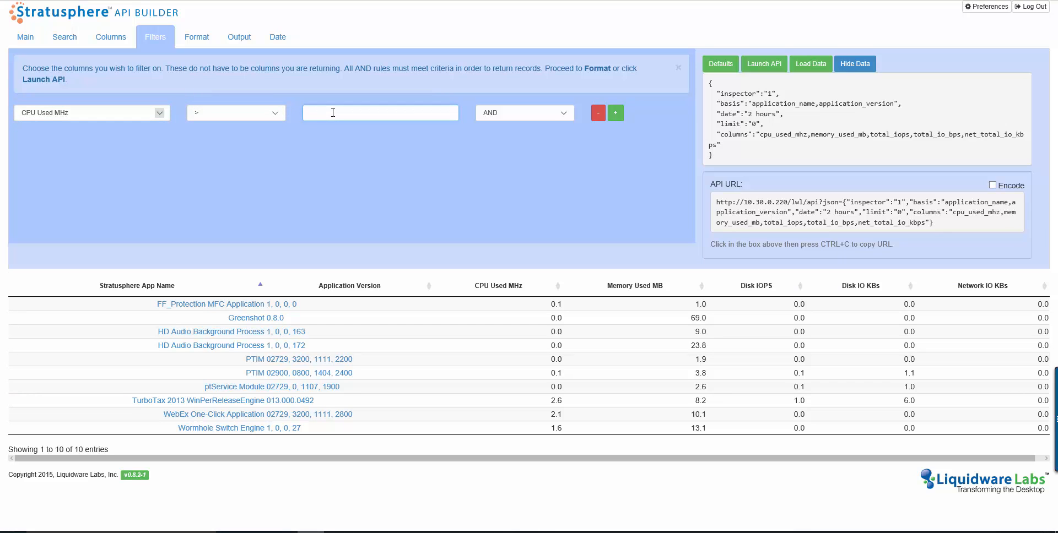
text(1)
click(518, 113)
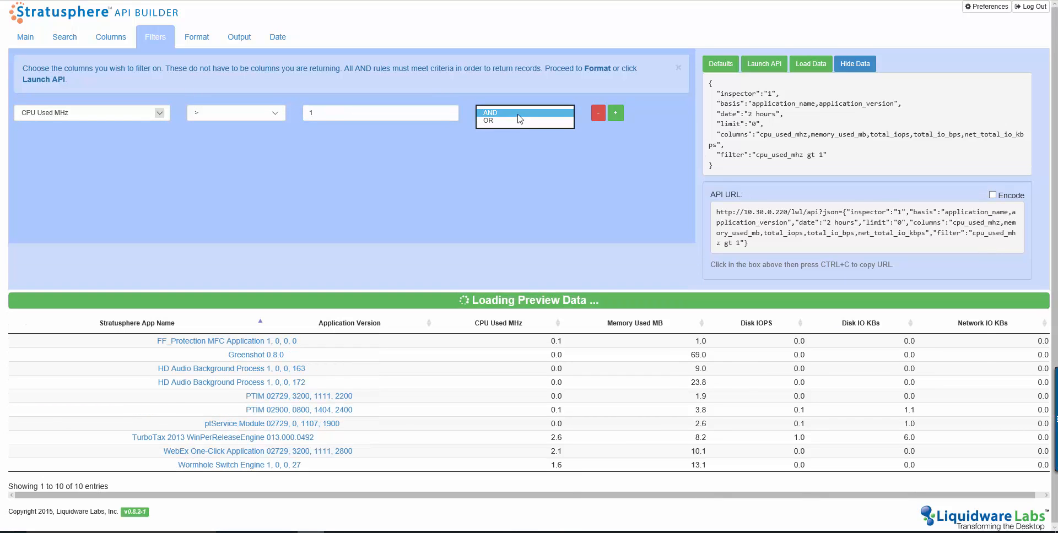
click(521, 114)
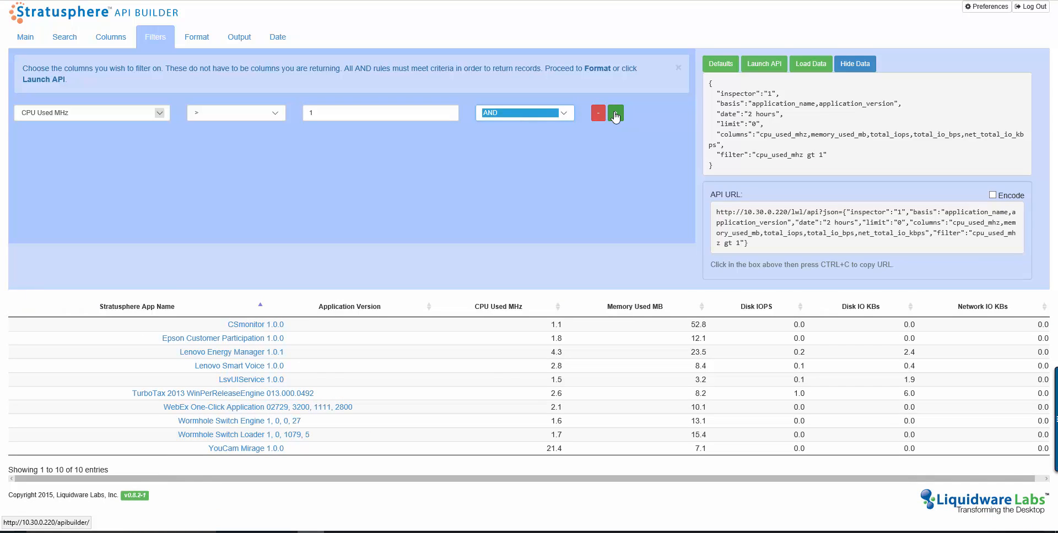
- Add a second filter row requiring Memory Used MB greater than 1, joined with AND
click(615, 114)
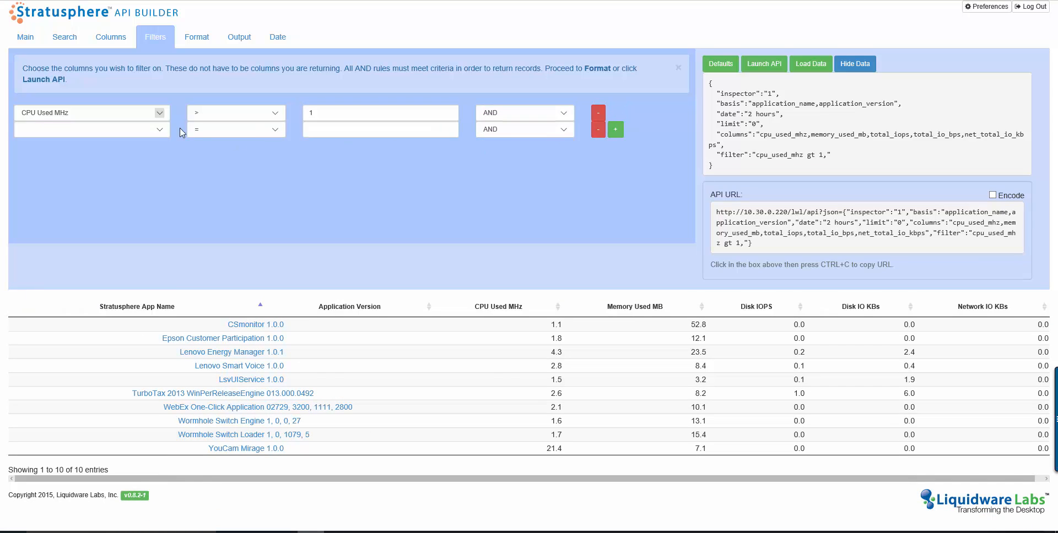
click(164, 134)
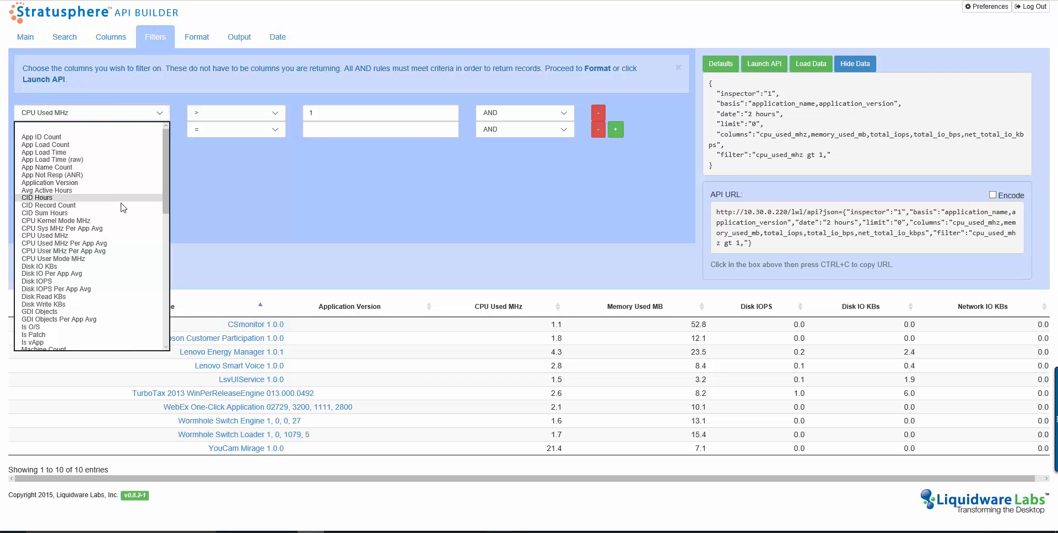
scroll(121, 214, down, 3)
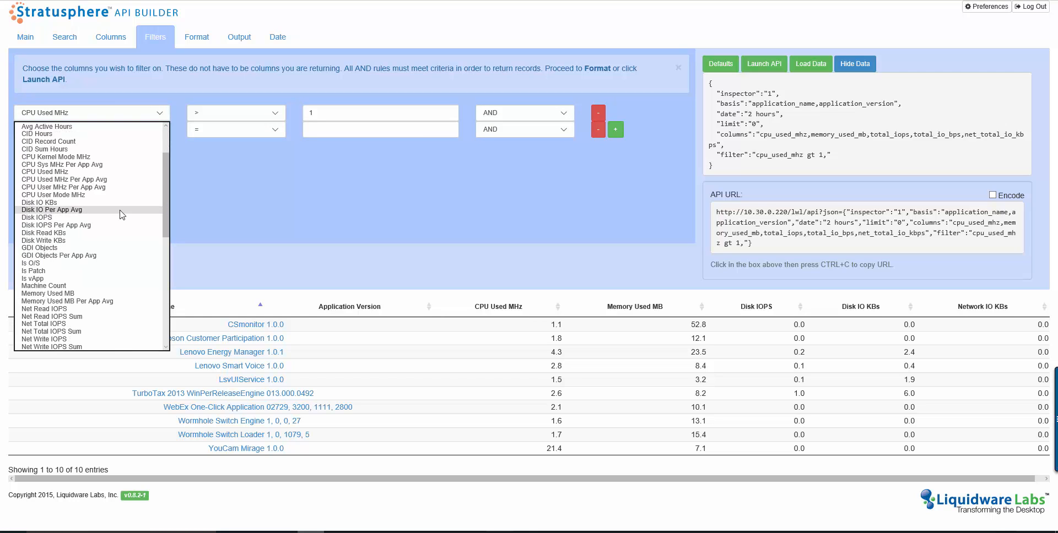
click(110, 294)
click(275, 130)
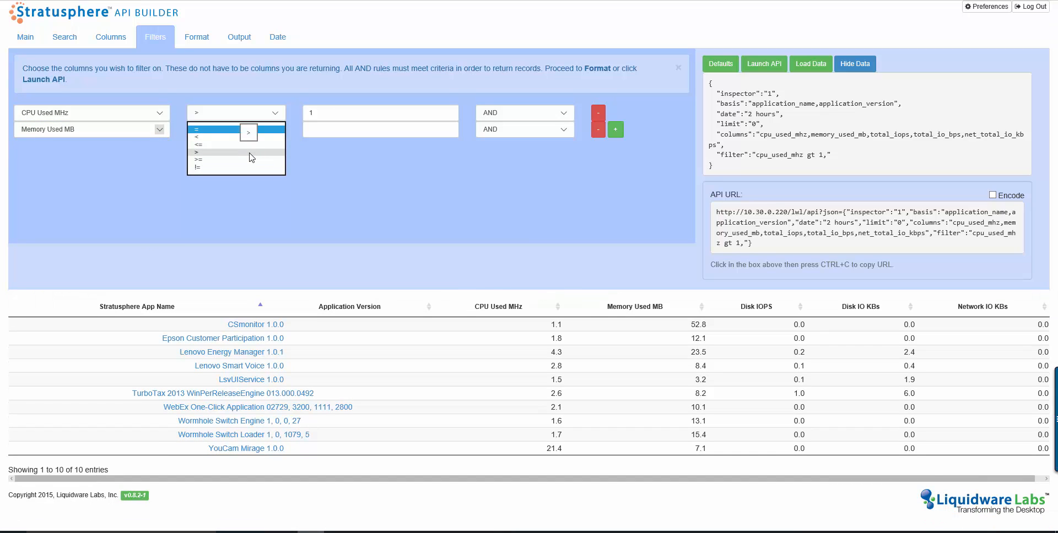
click(250, 152)
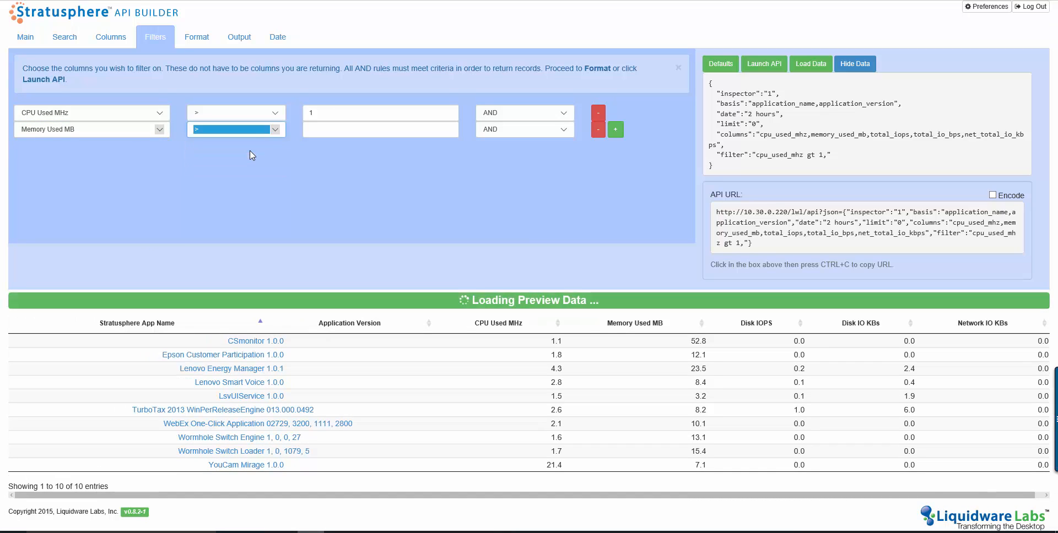
click(323, 130)
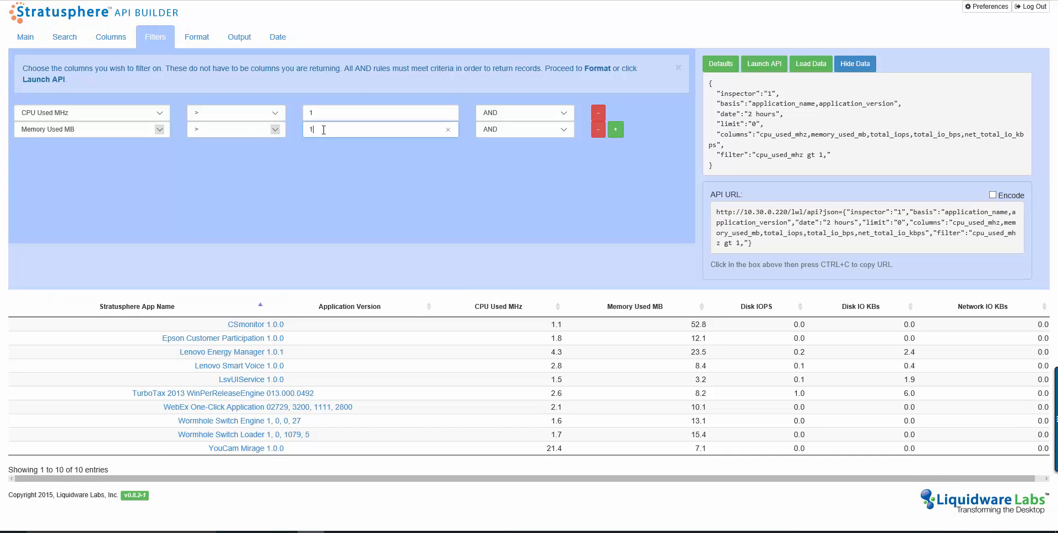
text(1)
click(508, 129)
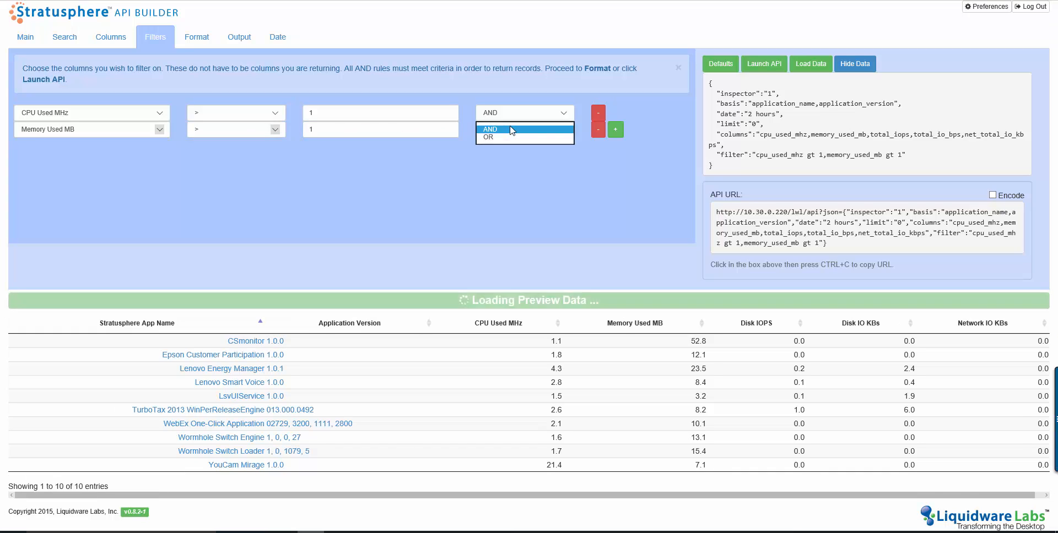
click(512, 131)
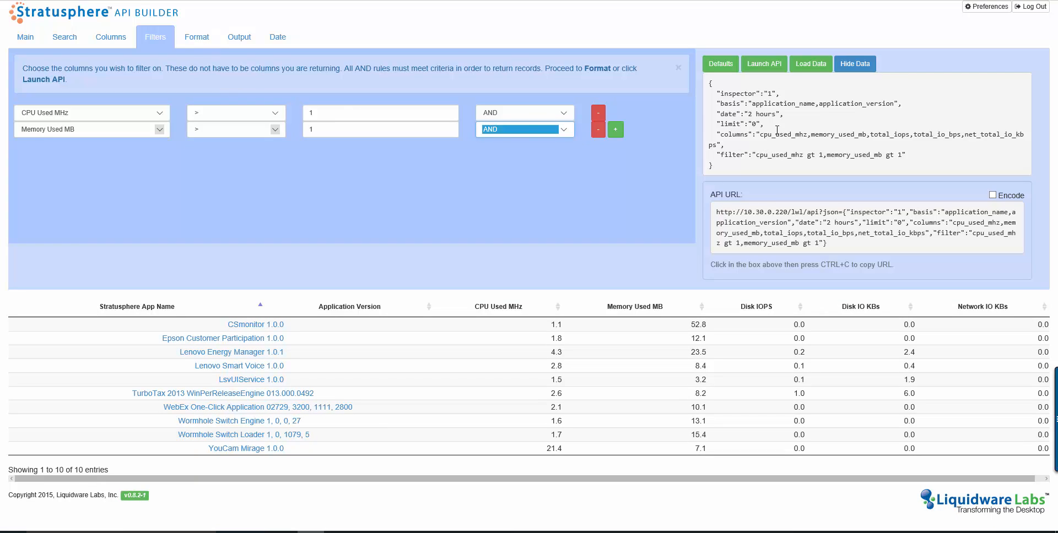
- Set the sort column to Stratusphere App Name
drag(709, 83, 741, 165)
click(741, 165)
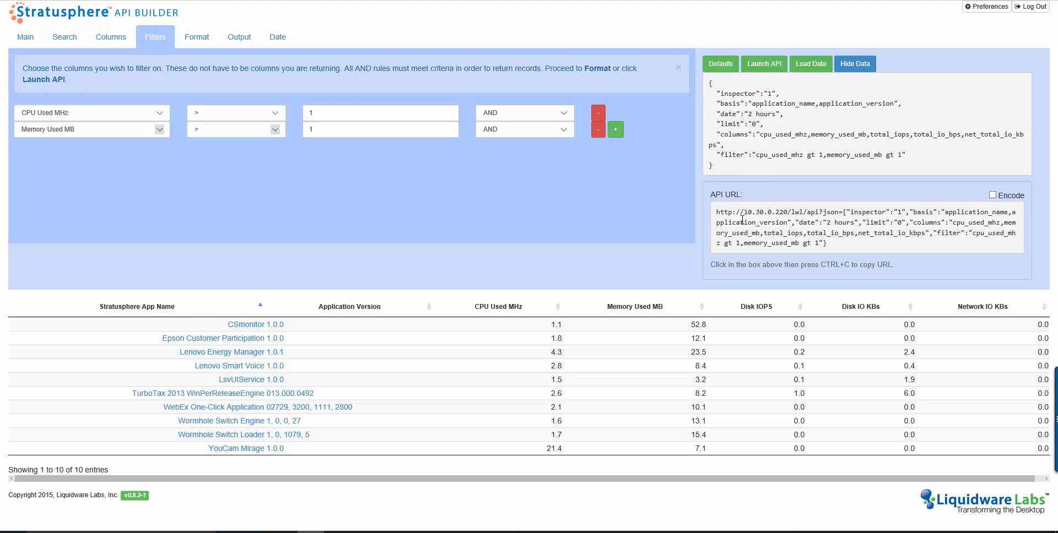
click(196, 43)
click(130, 124)
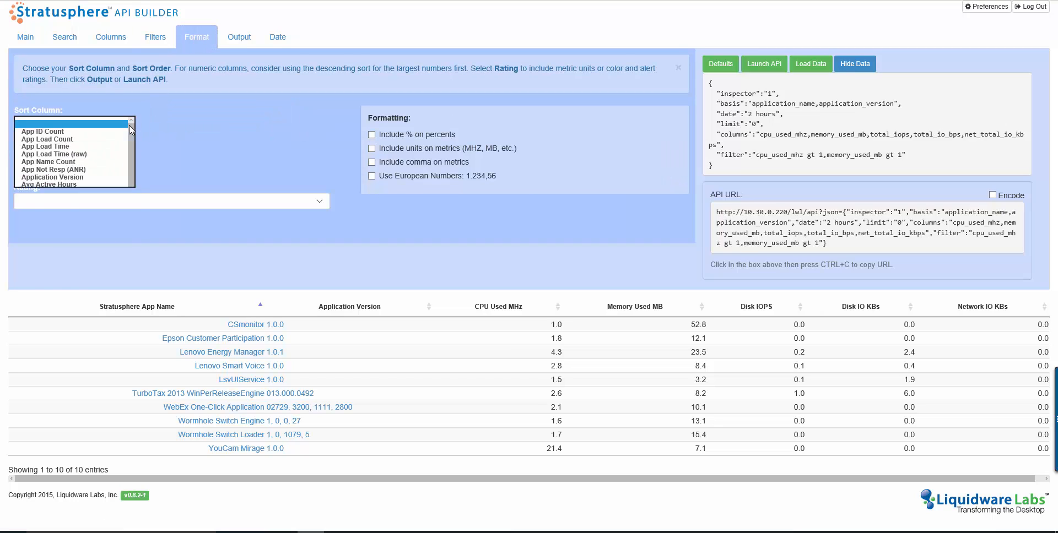
drag(130, 131, 137, 226)
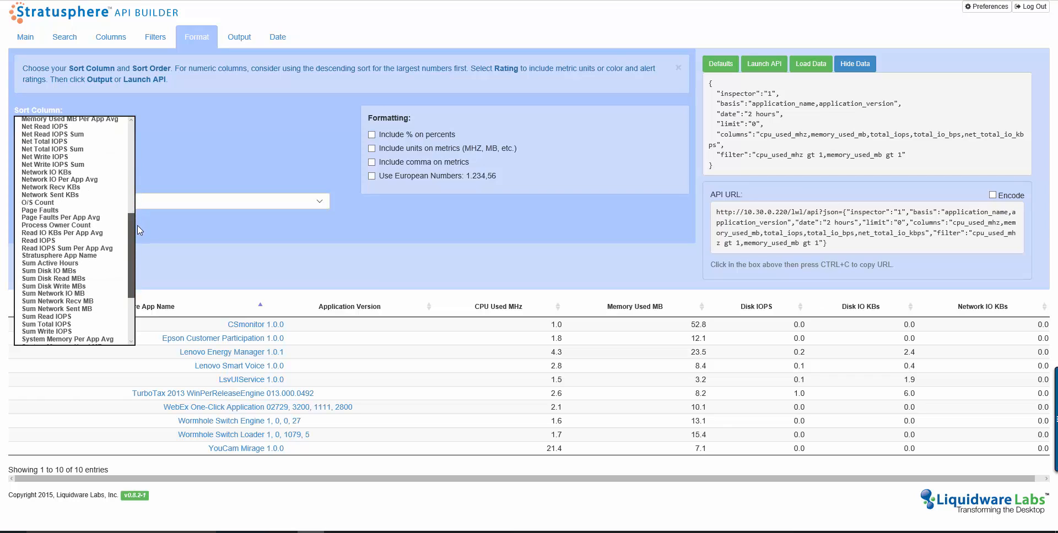
click(104, 253)
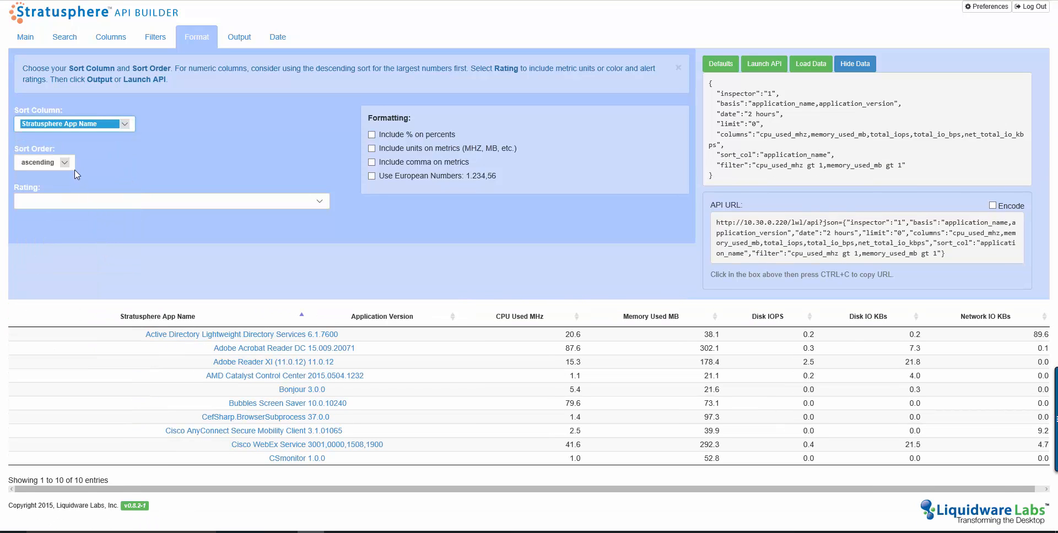
- Keep the sort order ascending and turn on Include units on metrics
click(64, 163)
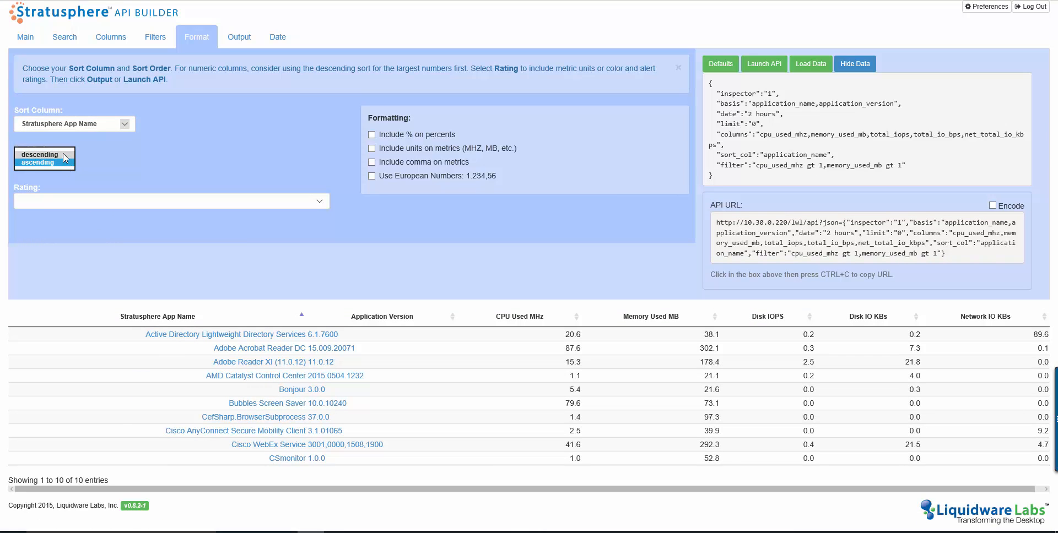
click(63, 155)
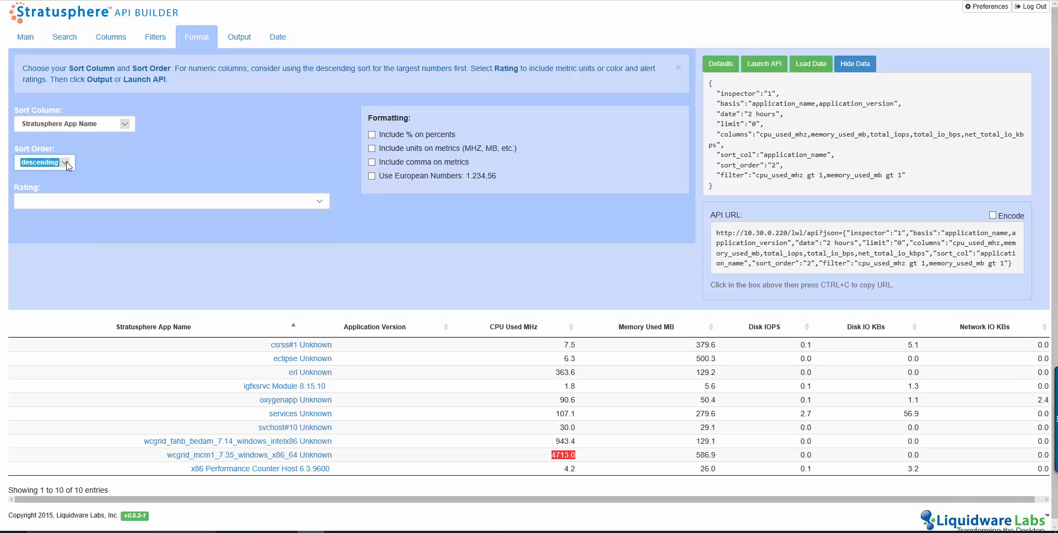
click(66, 164)
click(65, 172)
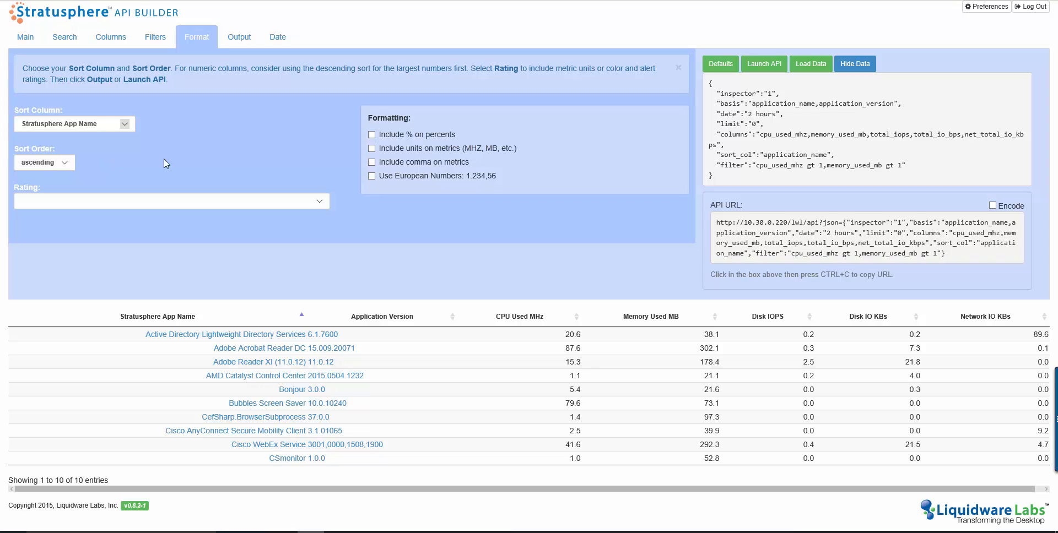
click(408, 148)
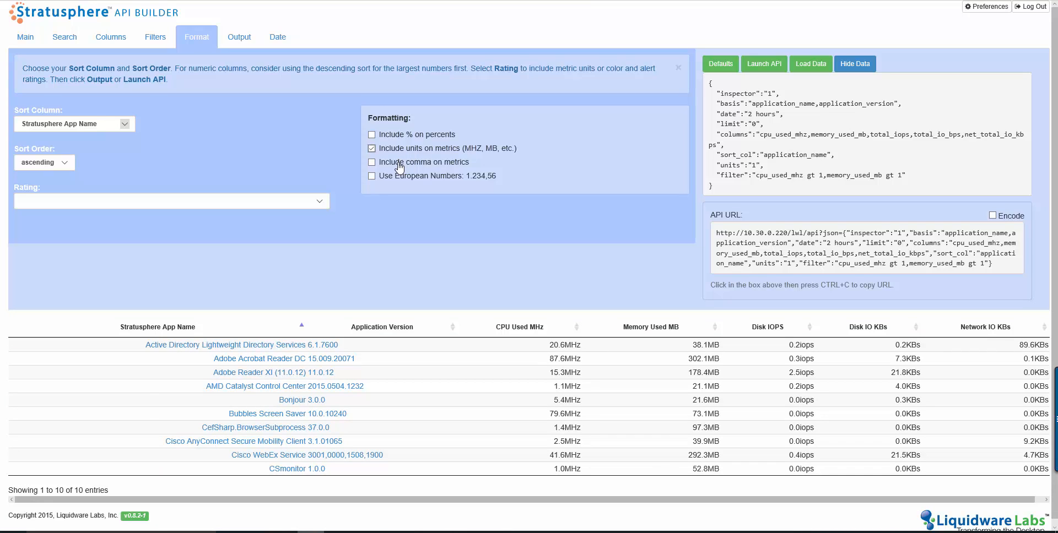
- In the output options keep limit none and machine type both, and set Application Processes to user
click(240, 44)
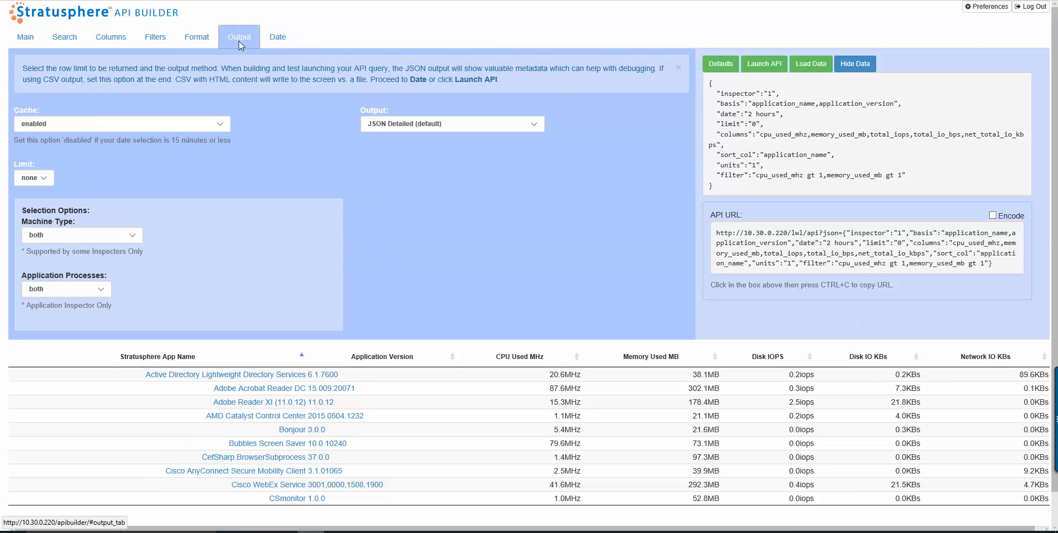
click(43, 178)
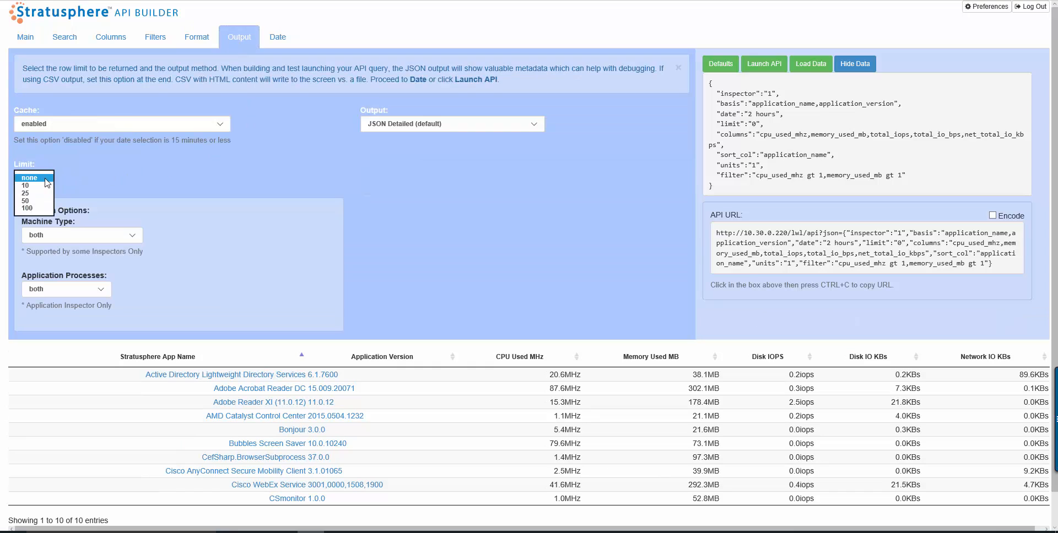
click(75, 178)
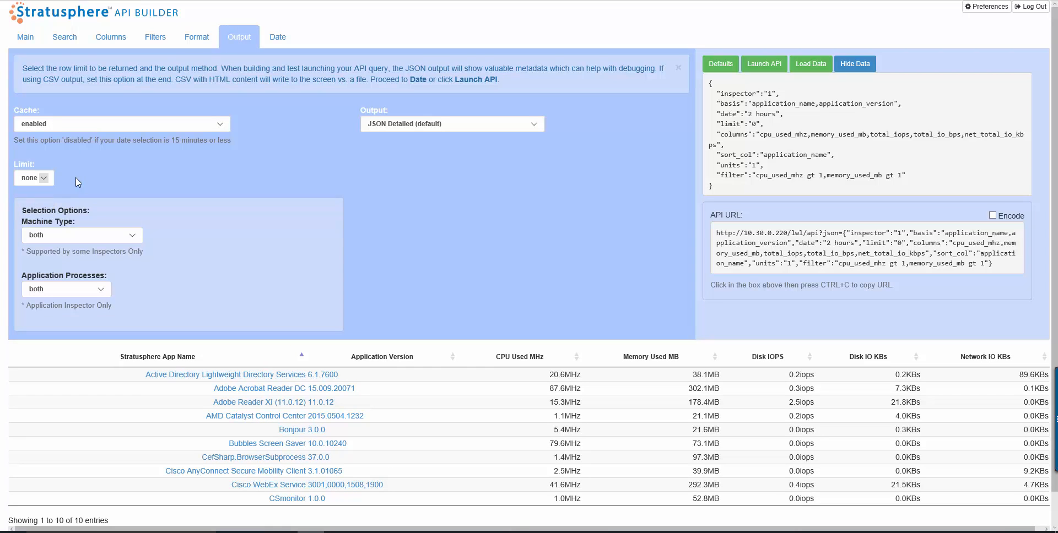
click(133, 235)
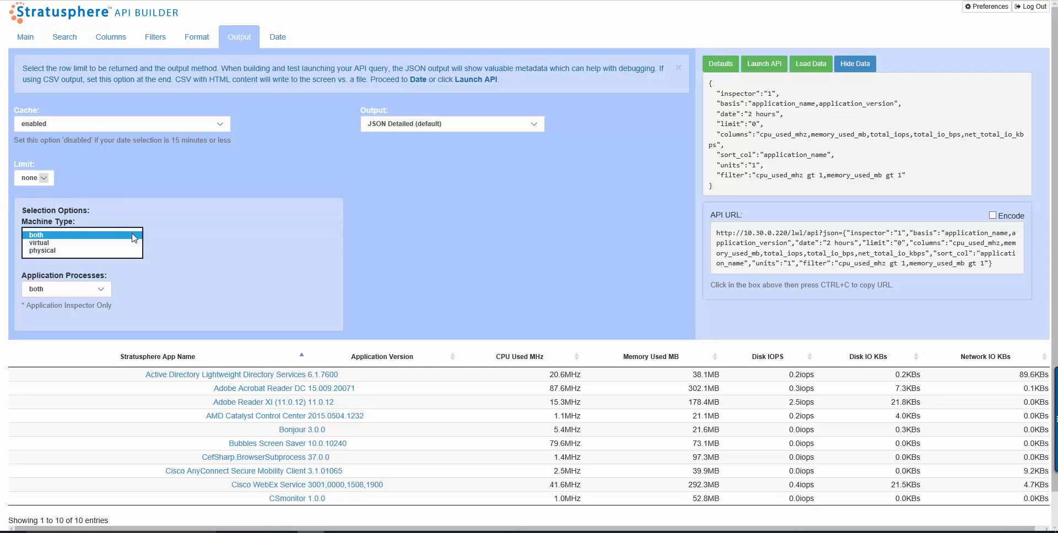
click(178, 237)
click(112, 291)
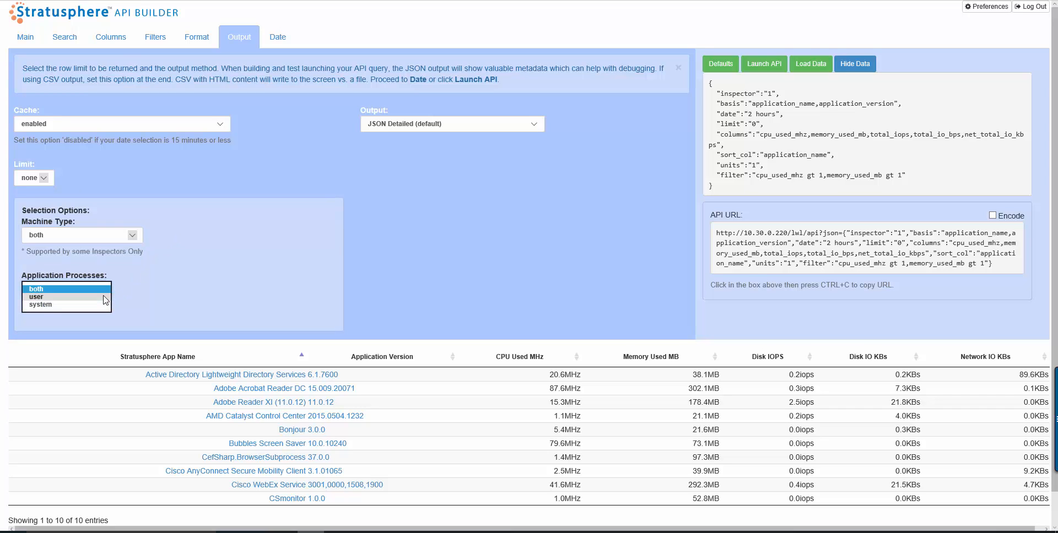
click(103, 297)
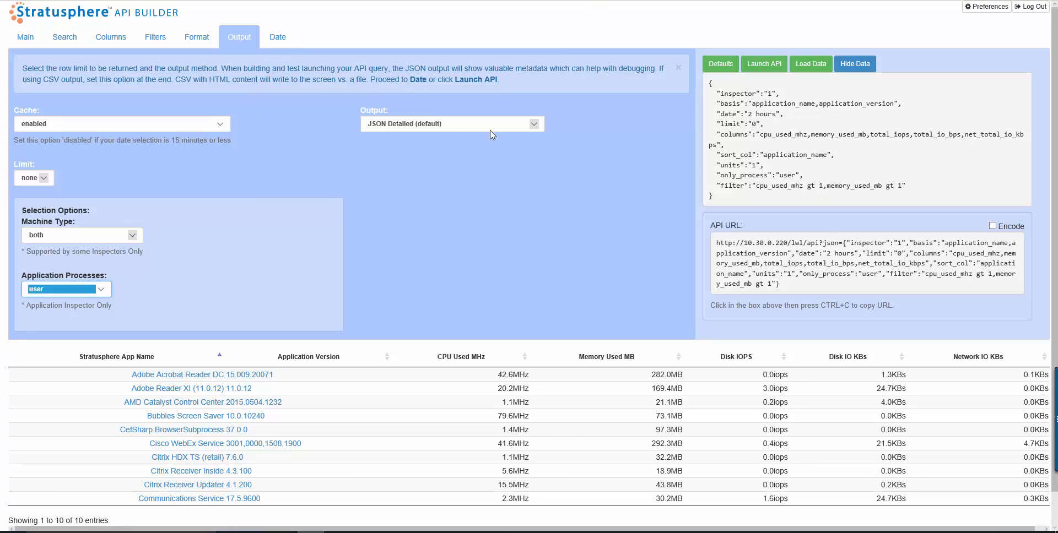
- Set the output format to CSV Only with a tab delimiter
click(535, 131)
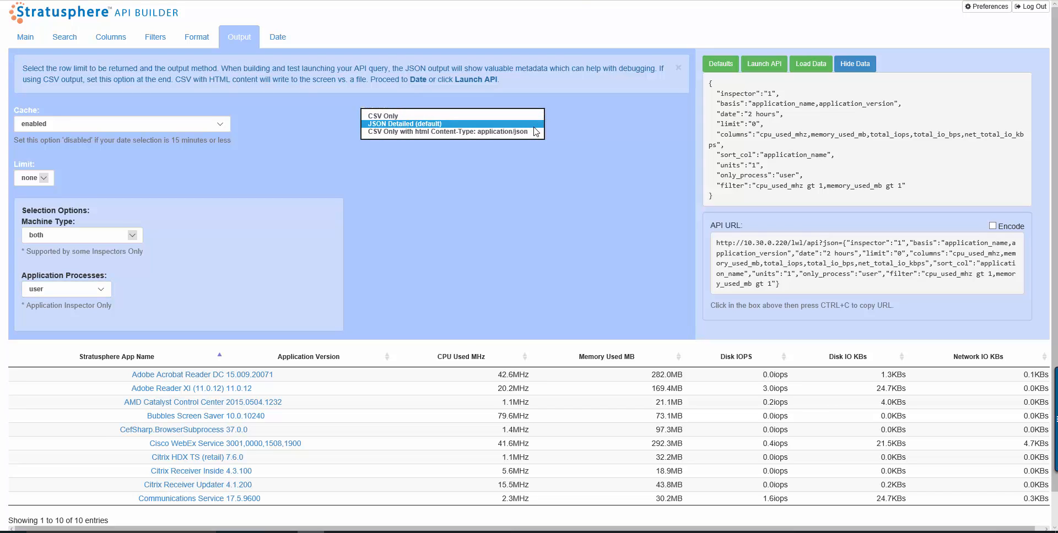
click(517, 117)
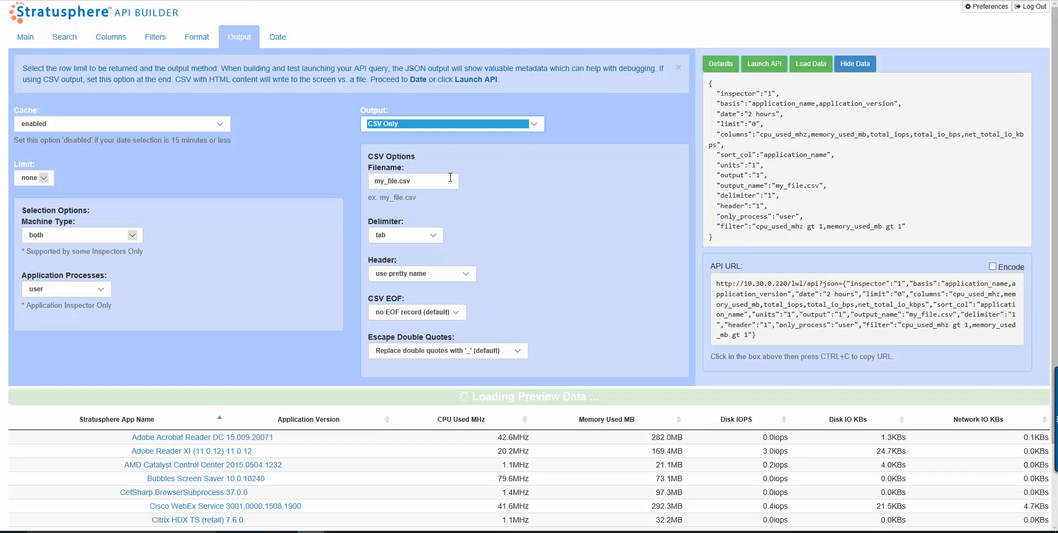
click(435, 236)
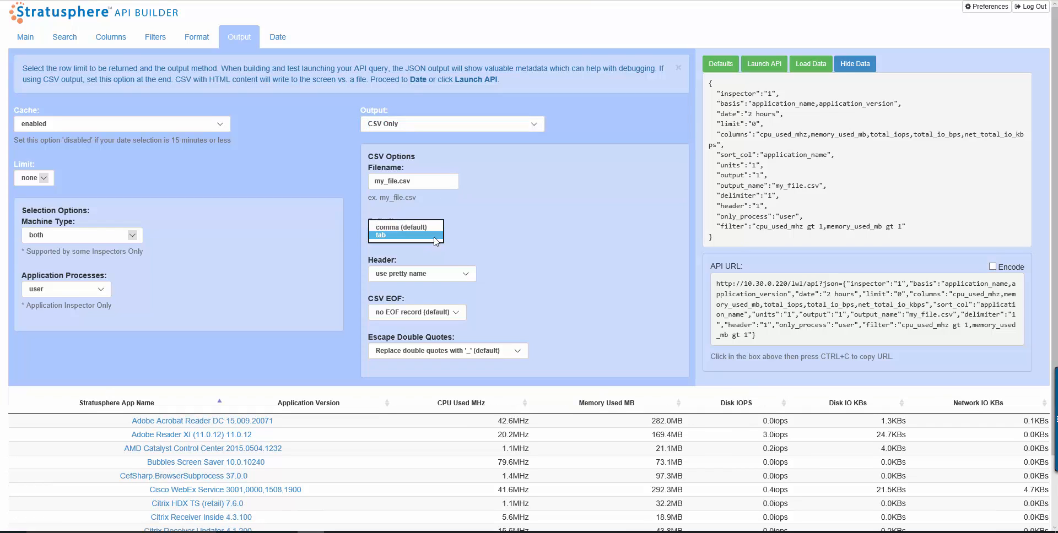
click(439, 235)
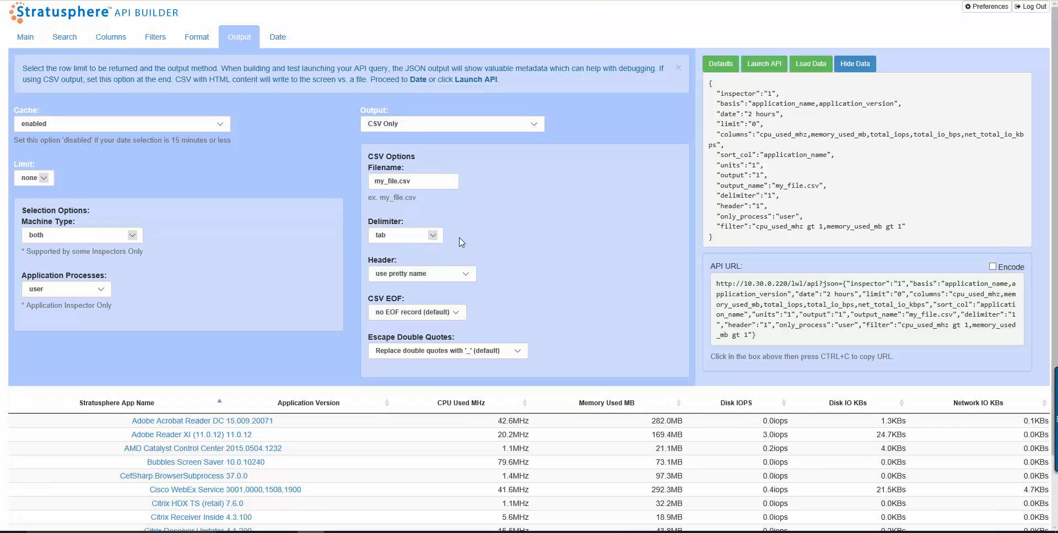
- Keep the CSV header as use pretty name and switch the output to JSON Detailed (default)
click(465, 274)
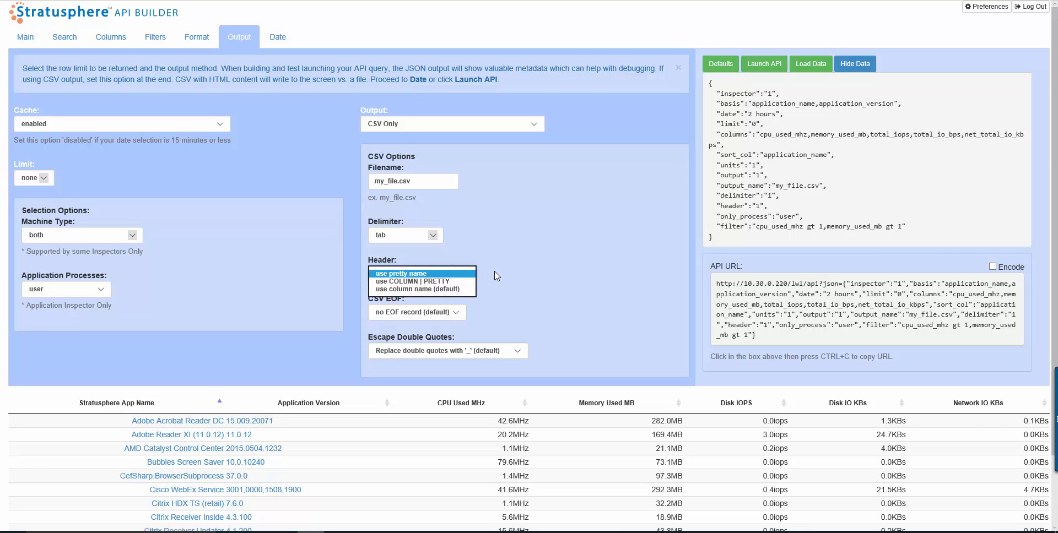
click(497, 276)
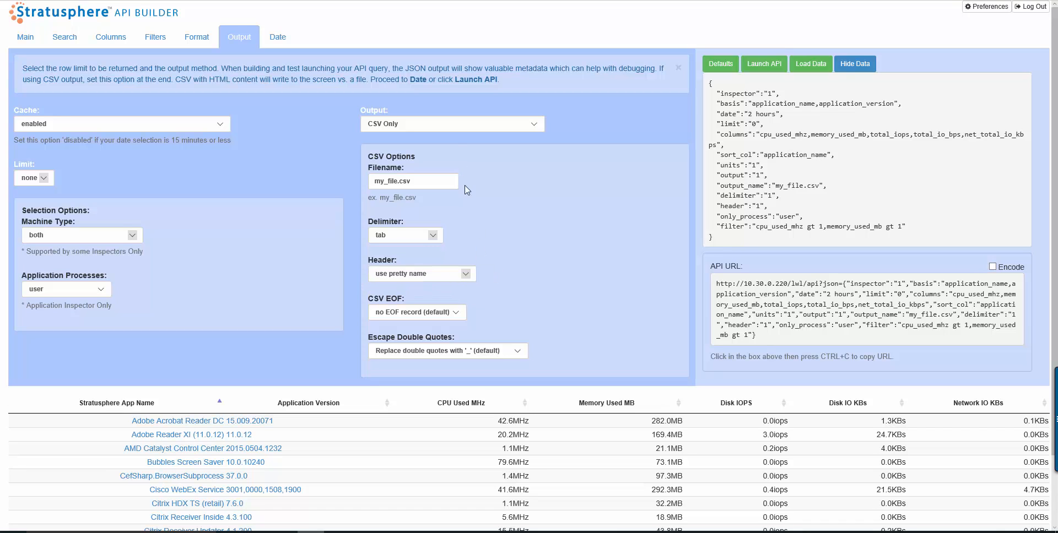
click(449, 126)
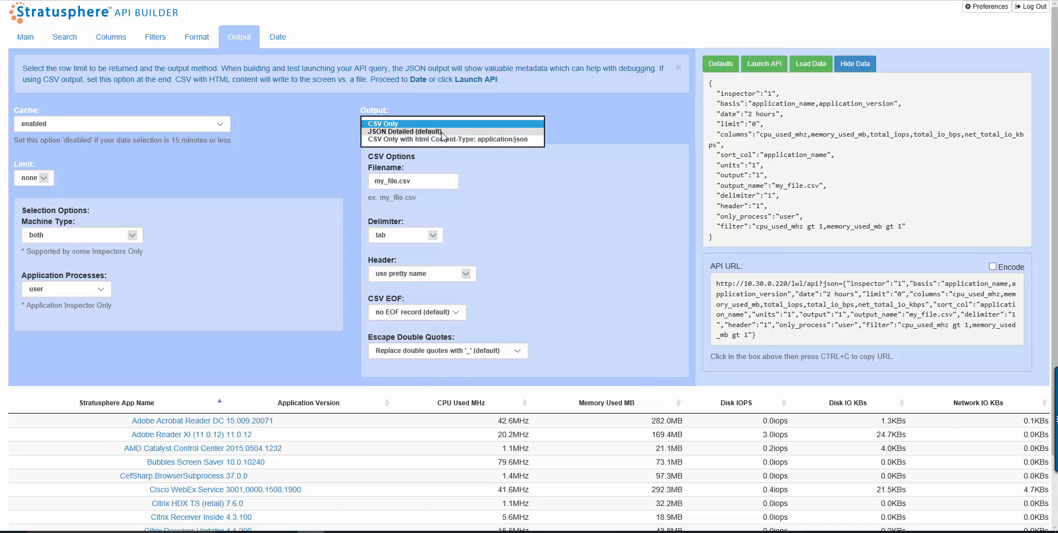
click(441, 133)
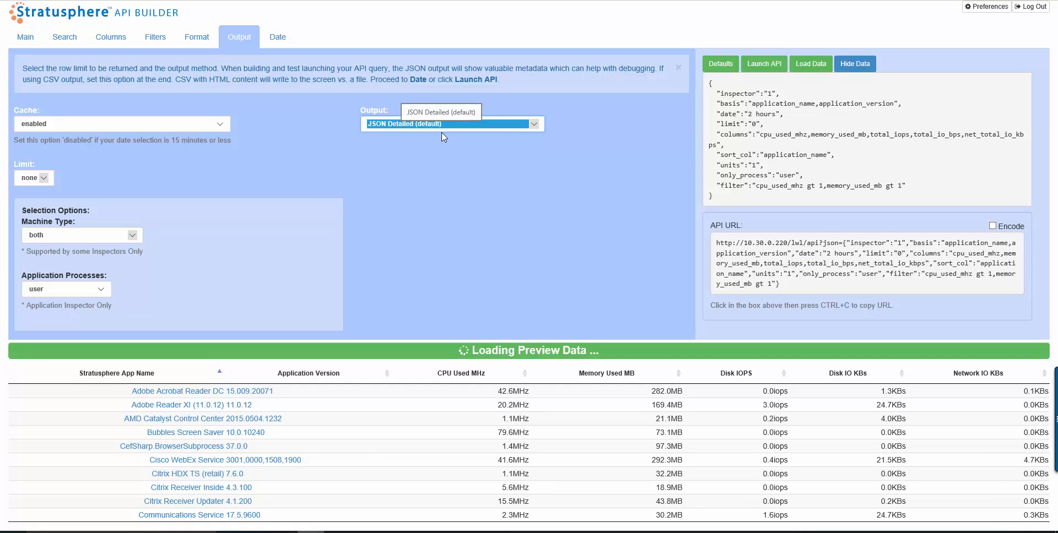
- Review the Date tab's date range, resolution, custom start and end dates, and start and end time options
click(279, 44)
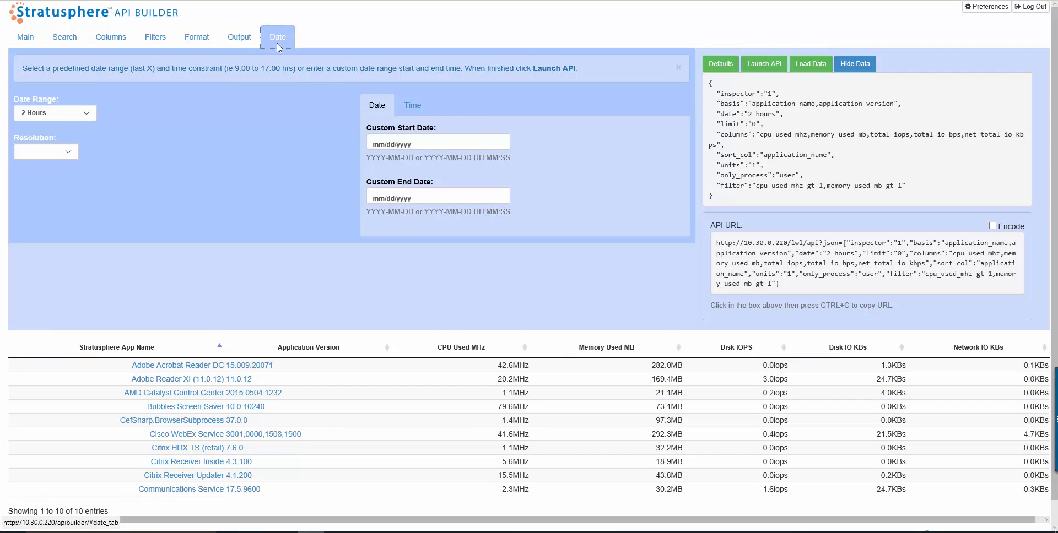
click(85, 113)
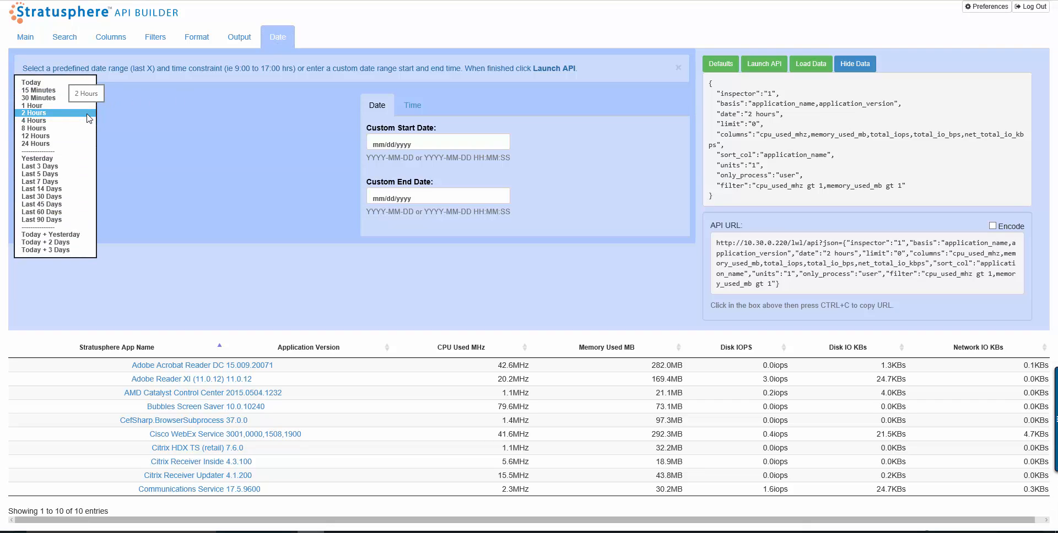
click(126, 117)
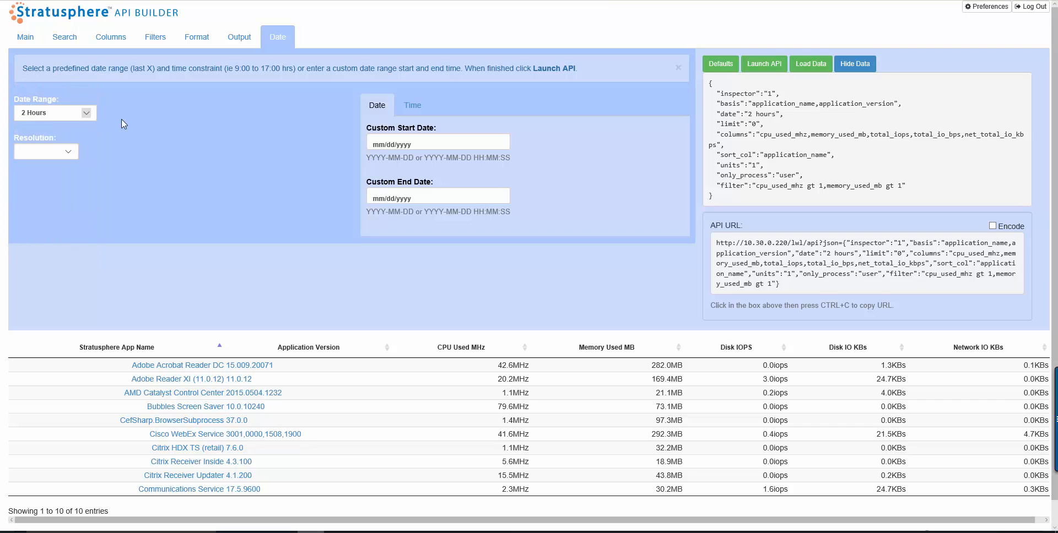
click(71, 152)
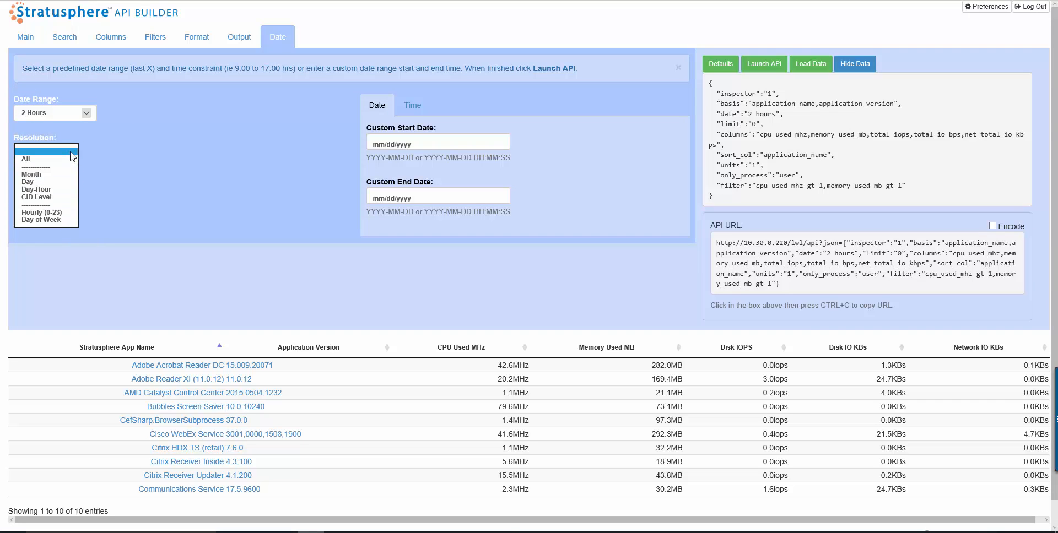
click(110, 147)
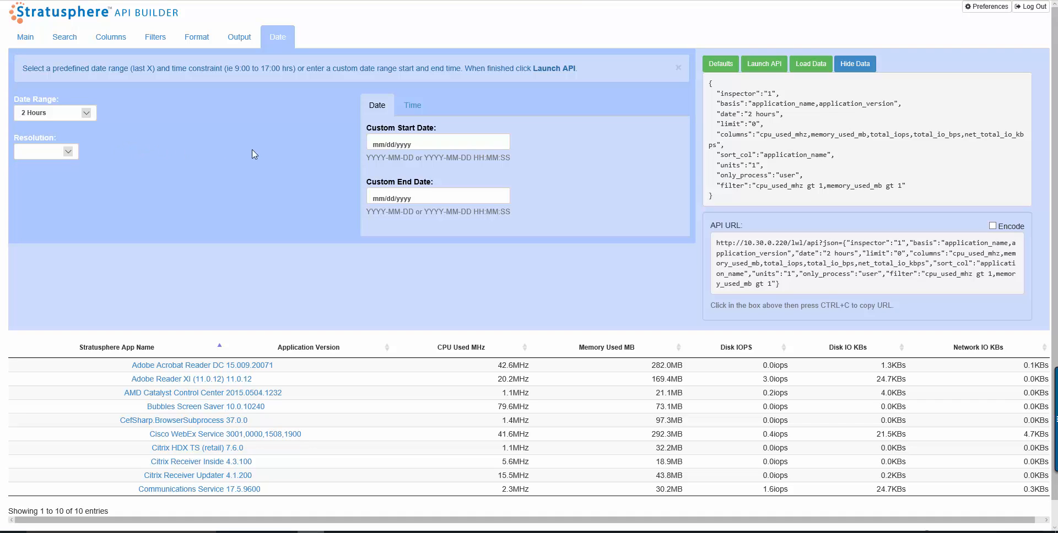
click(462, 141)
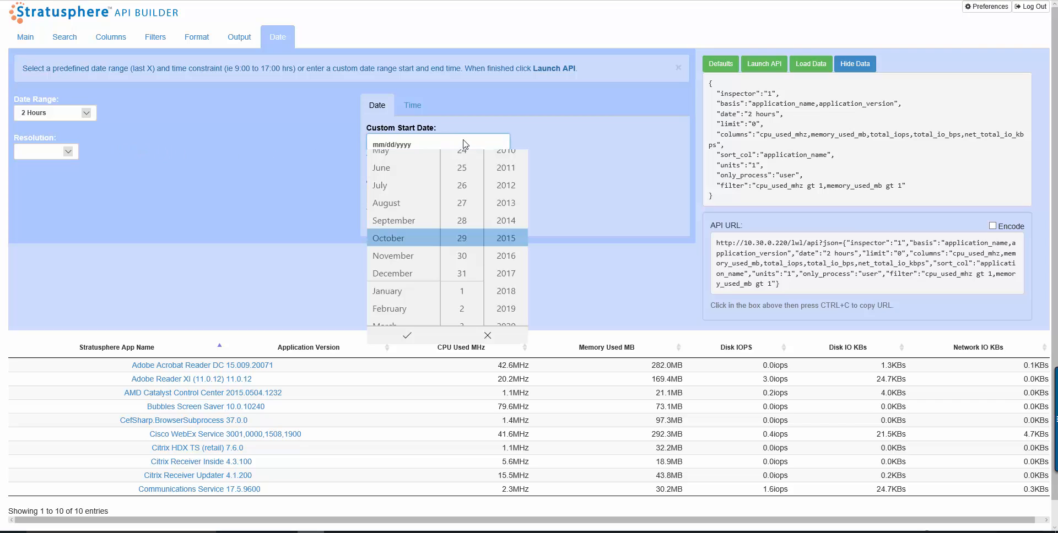
click(396, 145)
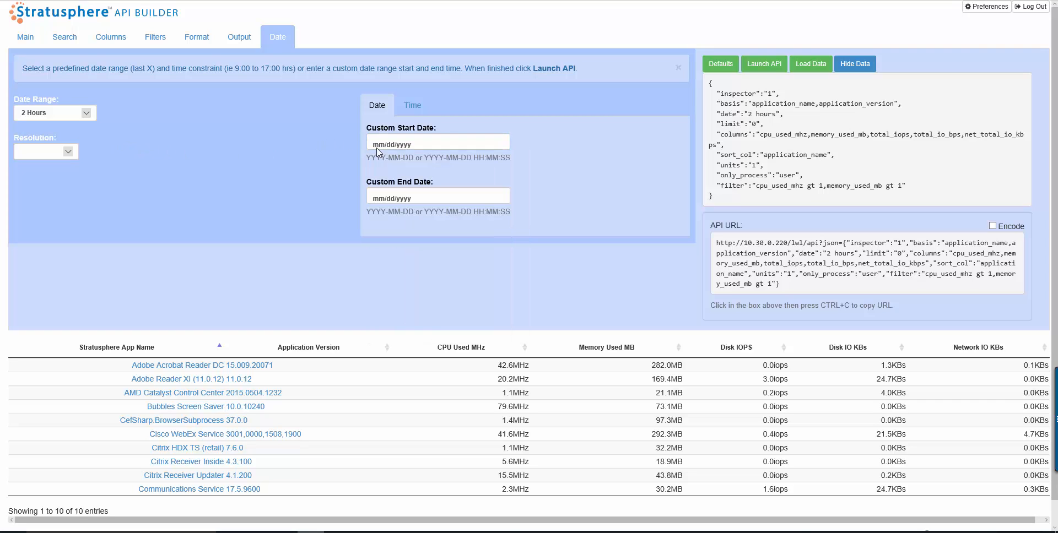
click(445, 198)
click(307, 191)
click(411, 105)
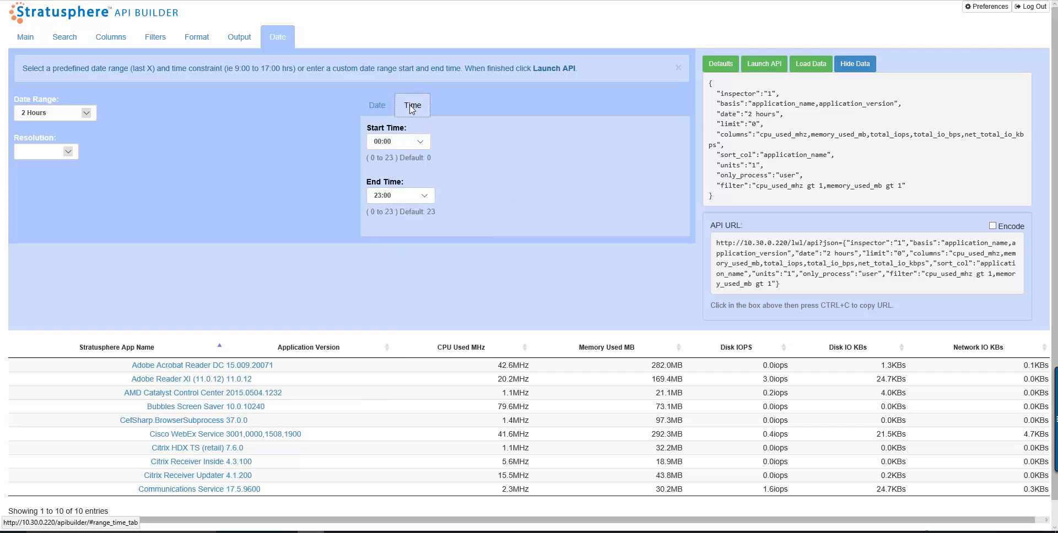
click(423, 143)
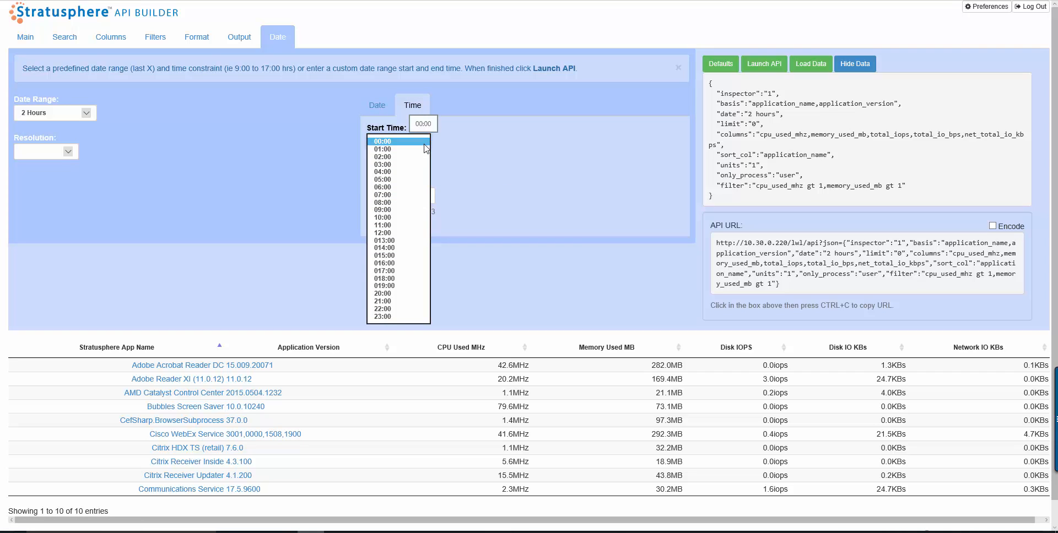
click(438, 143)
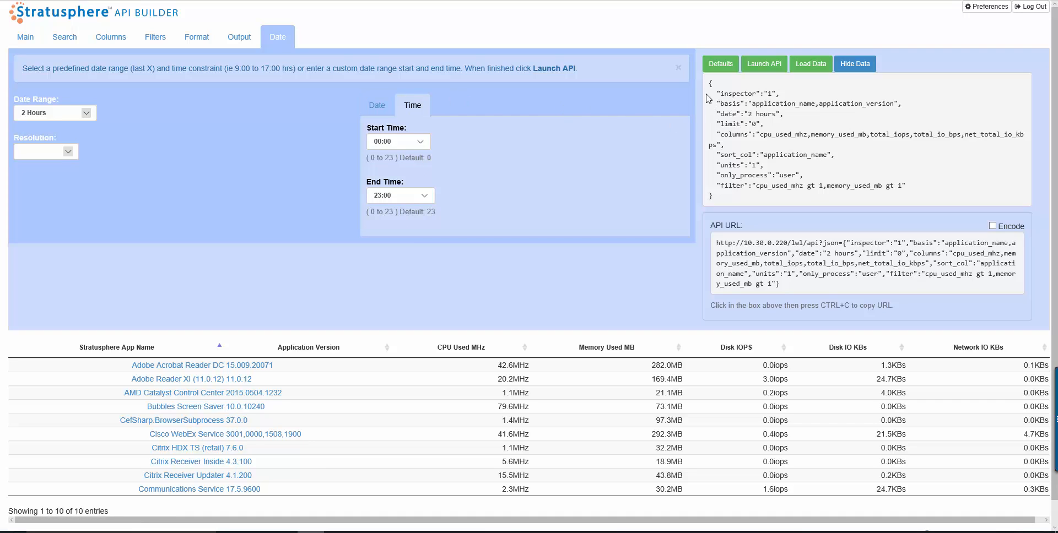
- Select the query JSON, then copy the full generated API URL to the clipboard
drag(709, 83, 747, 194)
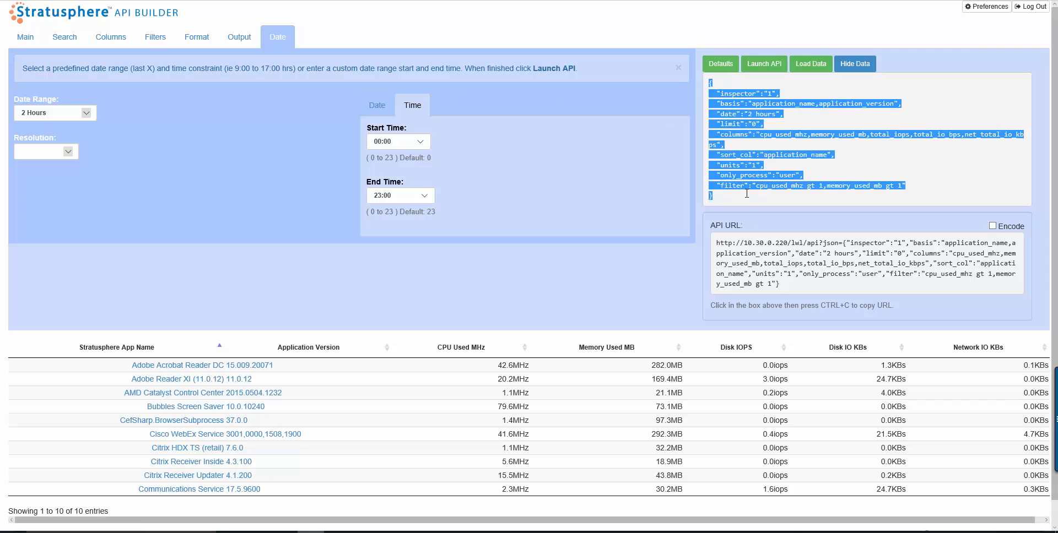
click(747, 199)
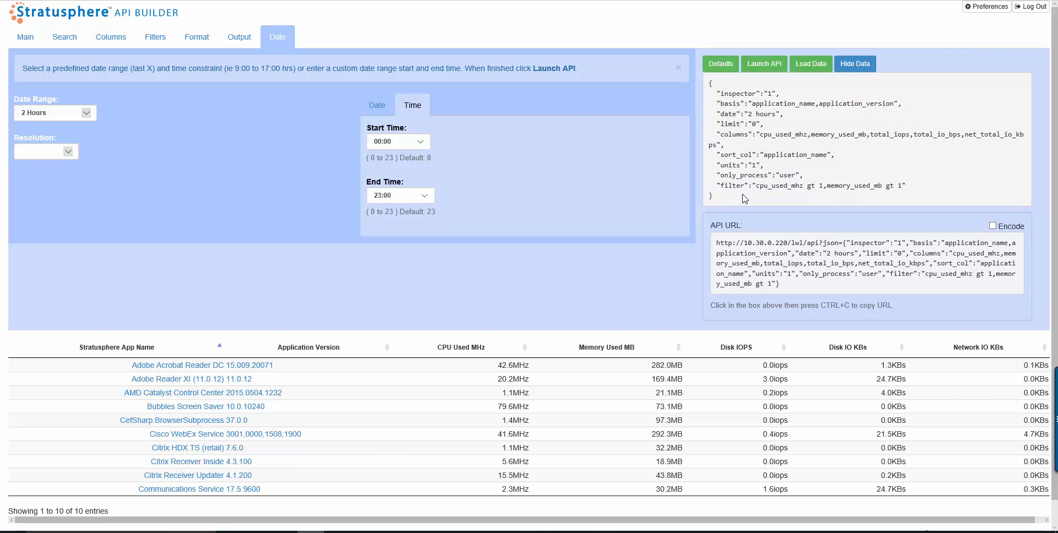
double_click(722, 243)
drag(740, 244, 862, 284)
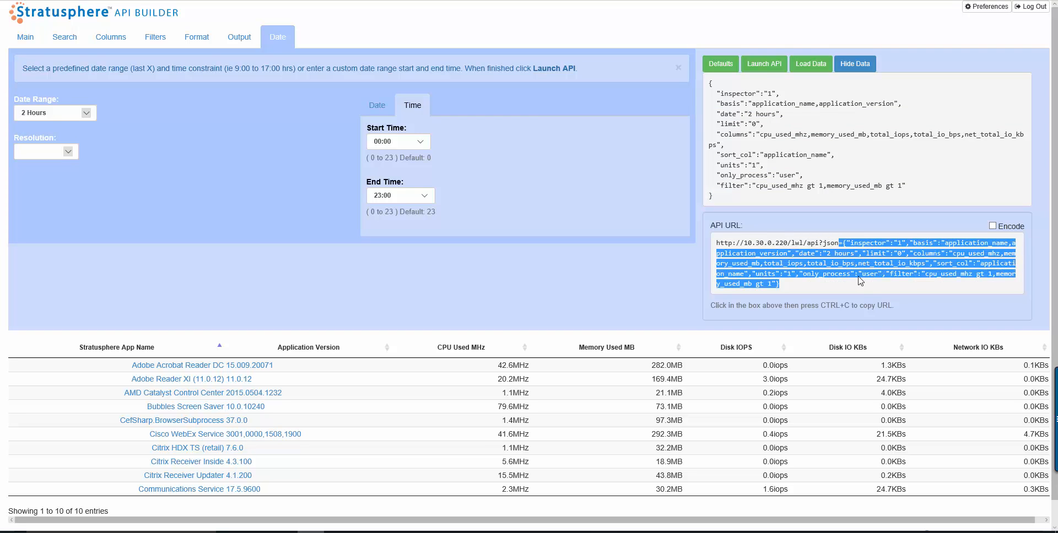
click(832, 185)
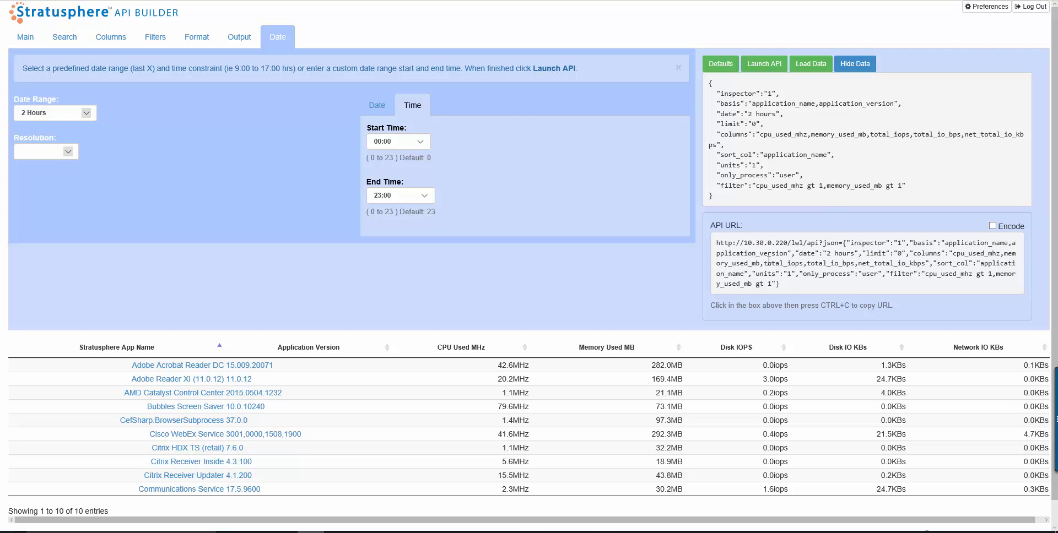
drag(794, 286, 717, 243)
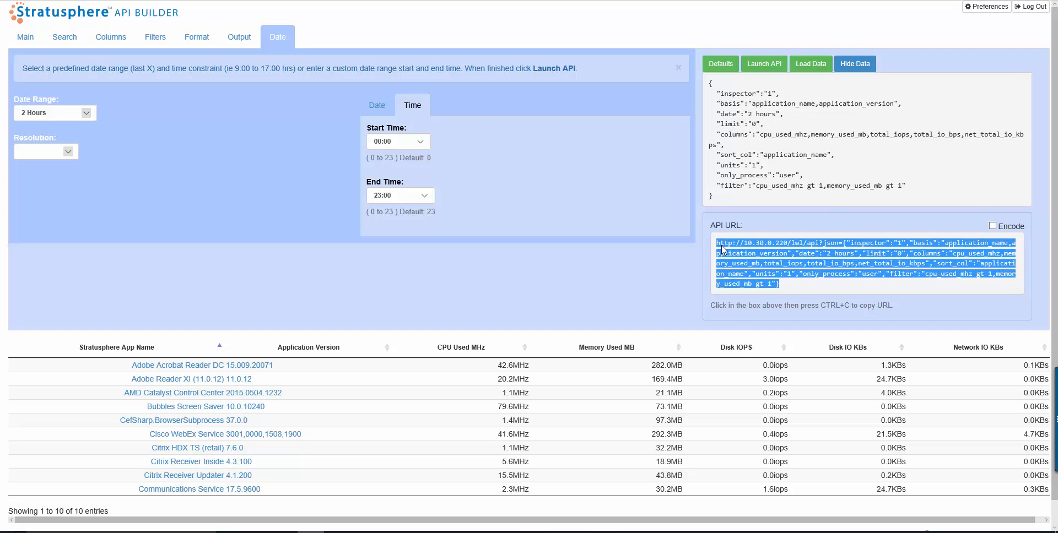
right_click(730, 246)
click(739, 266)
click(773, 194)
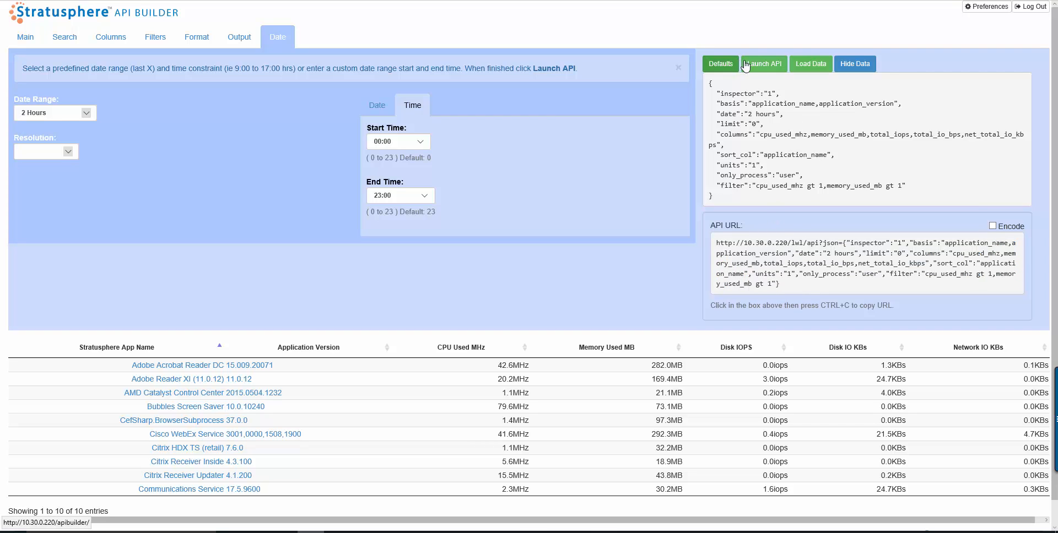
- Launch the API query and allow the blocked pop-up once
click(772, 69)
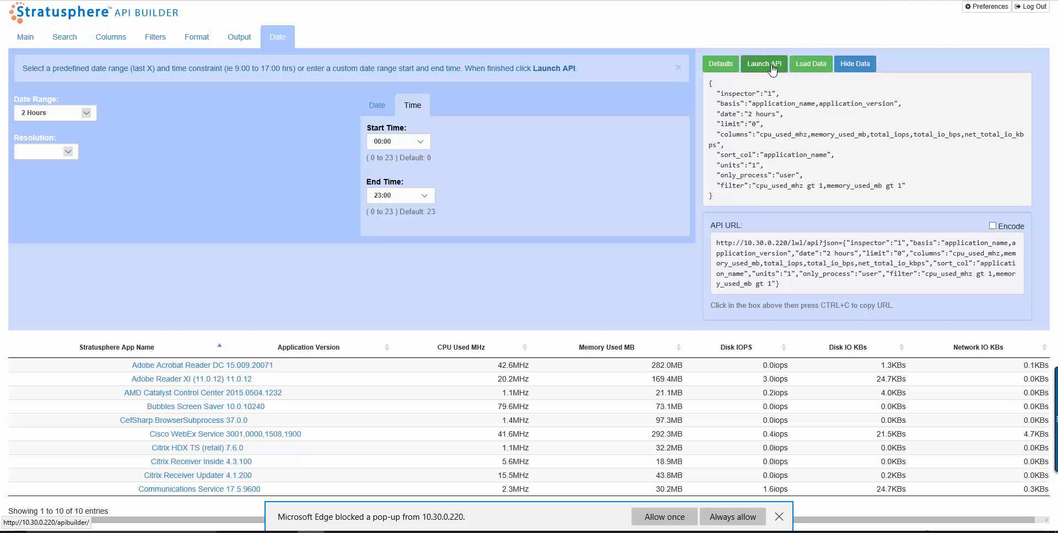
click(666, 519)
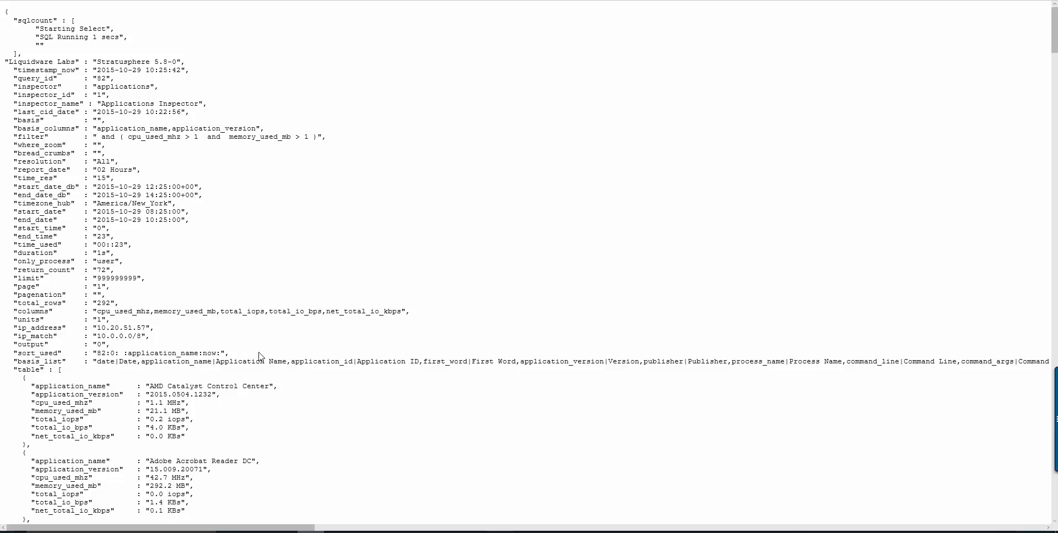
- Scroll through the returned JSON output to examine its metadata and application records
scroll(315, 370, down, 5)
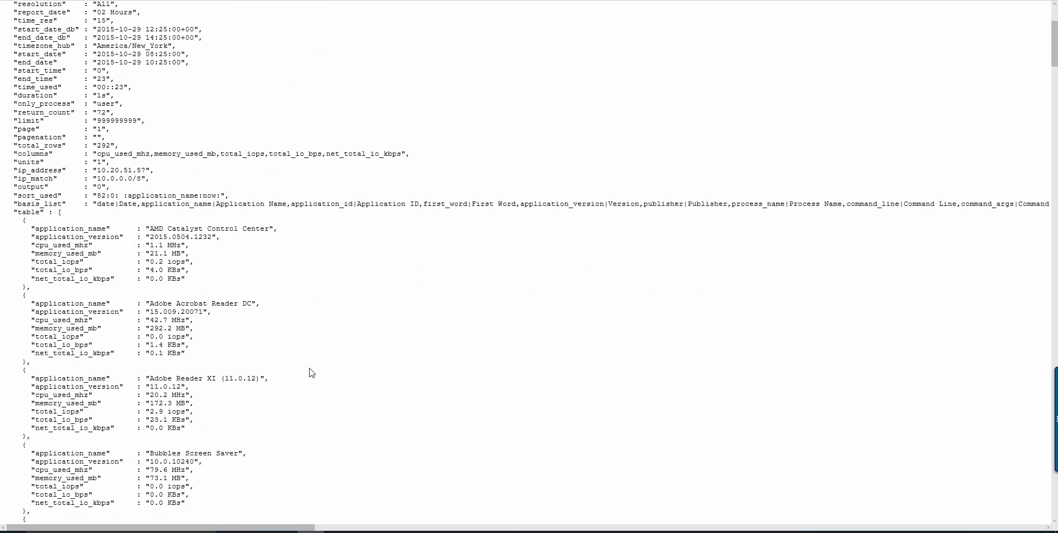
scroll(312, 373, down, 5)
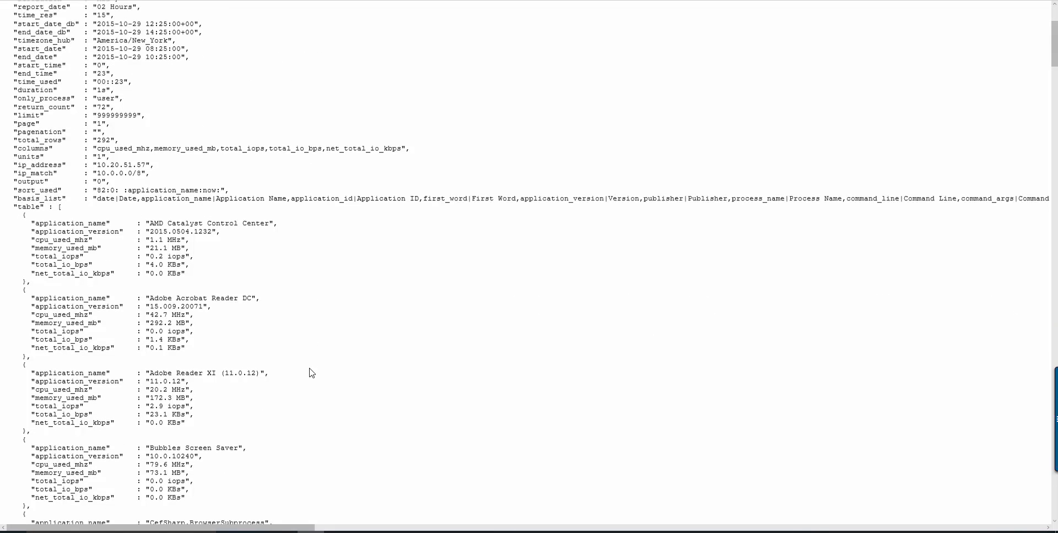
scroll(312, 373, down, 5)
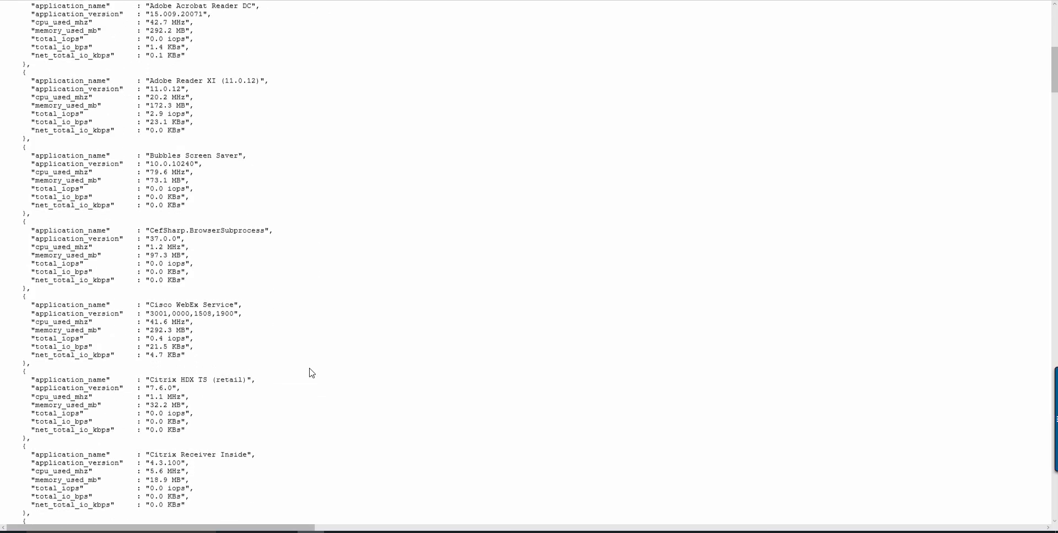
scroll(312, 373, down, 5)
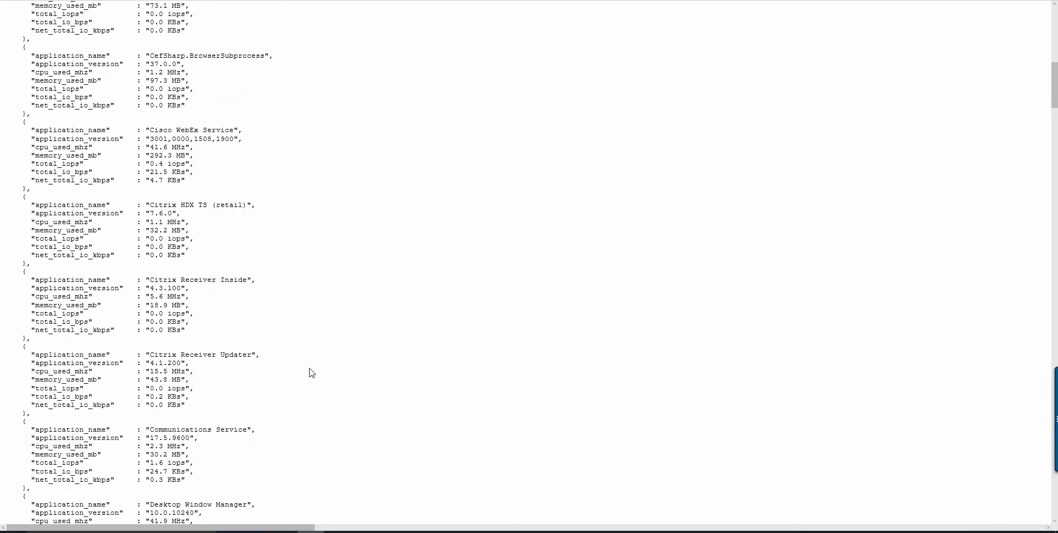
scroll(312, 373, down, 7)
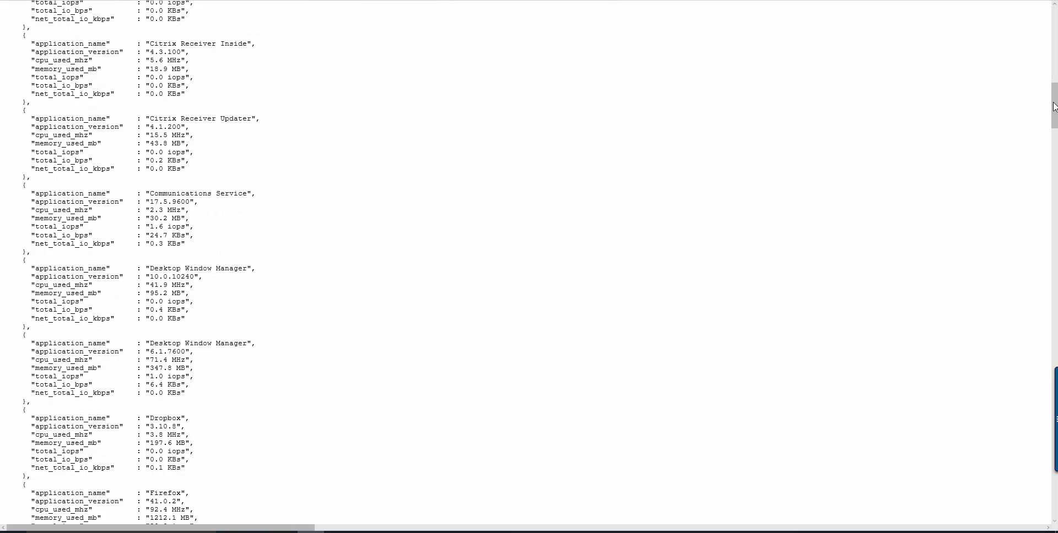
drag(1054, 106, 1029, 491)
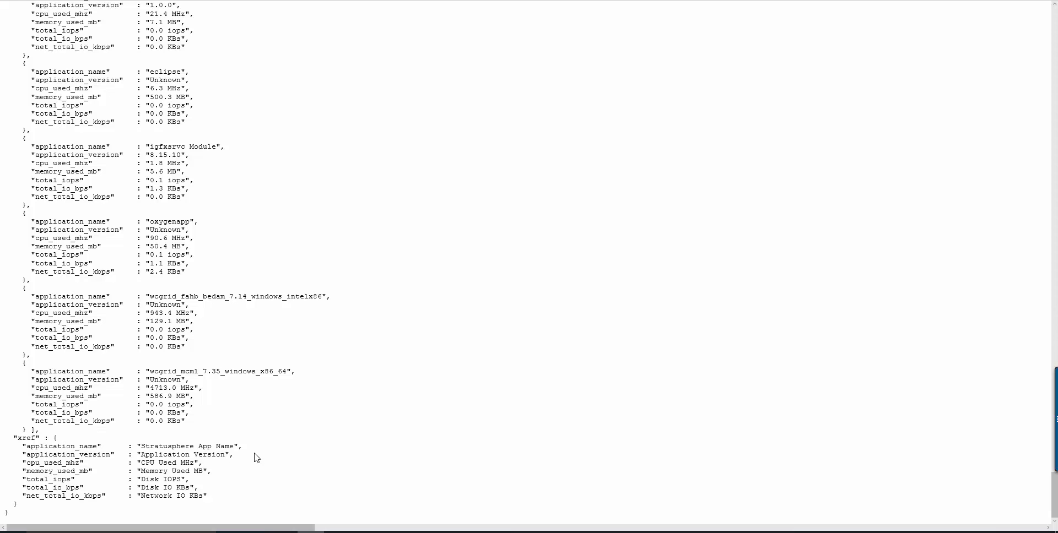
scroll(292, 430, up, 10)
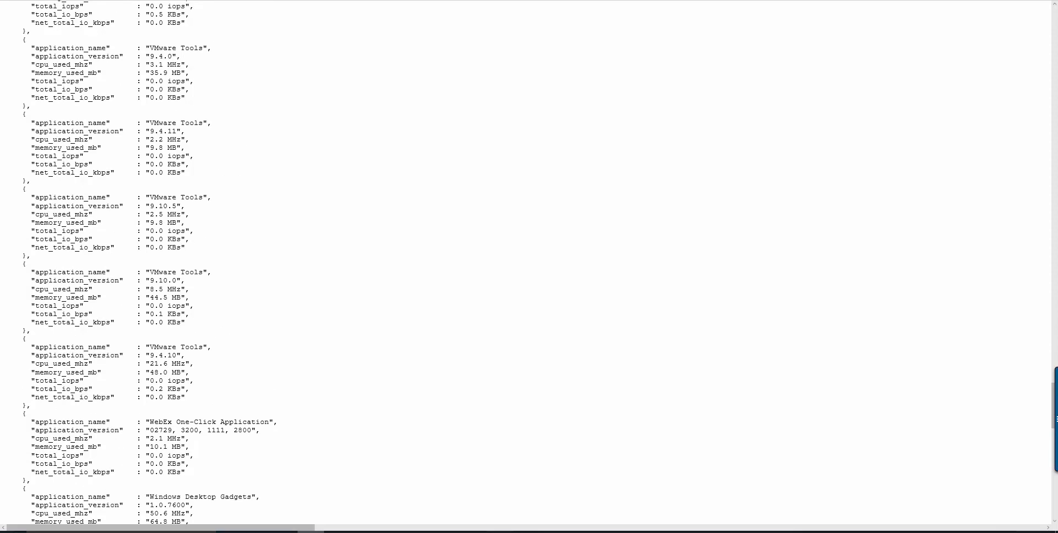
- Return to the API builder and set the output to CSV Only on the Output tab
key(alt+Left)
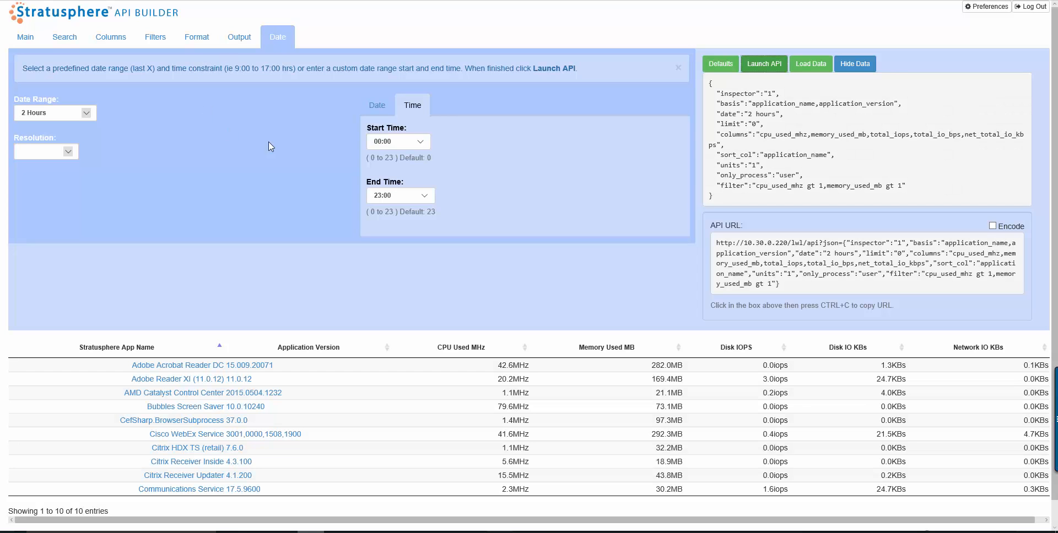
click(239, 37)
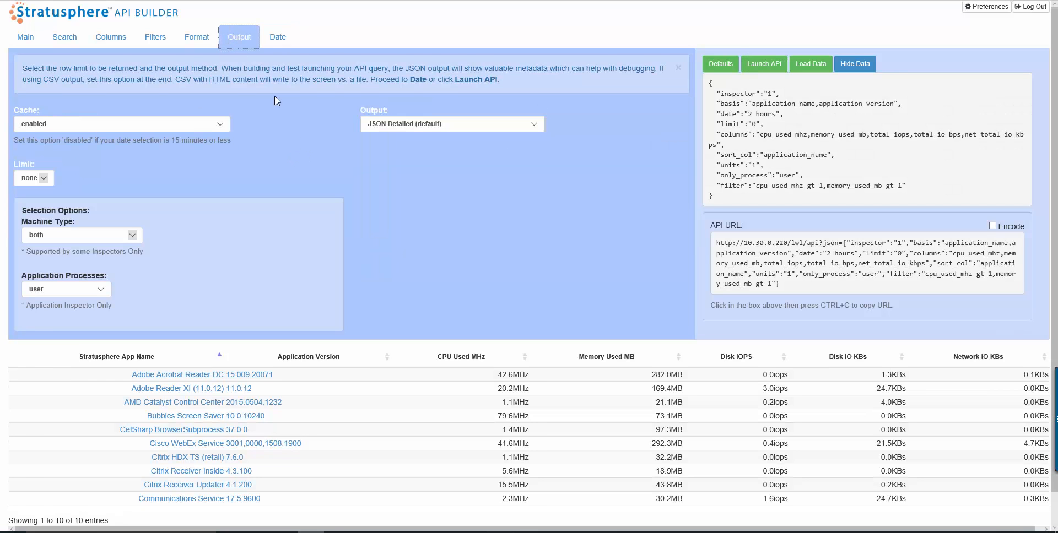
click(427, 126)
click(406, 116)
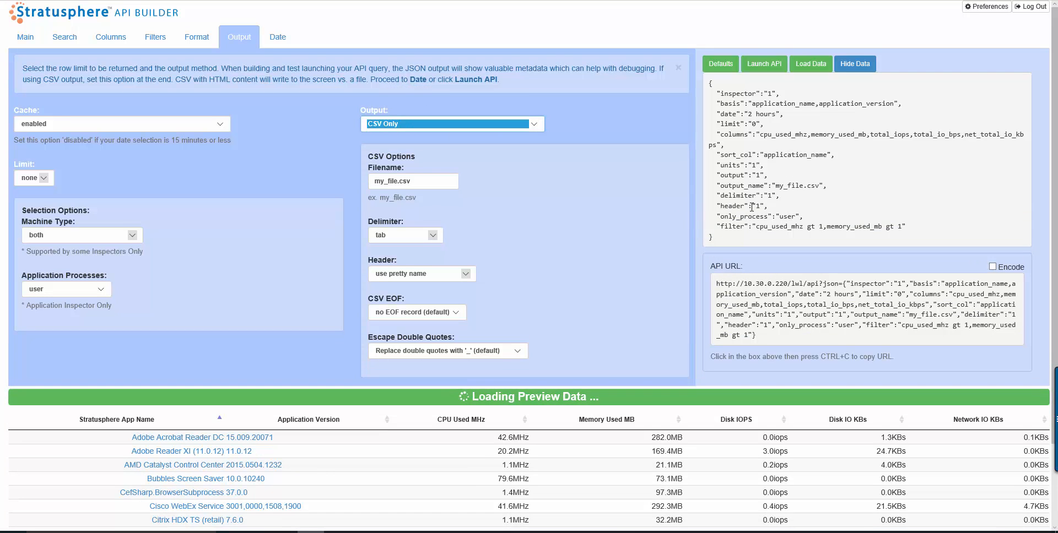
double_click(720, 176)
click(489, 137)
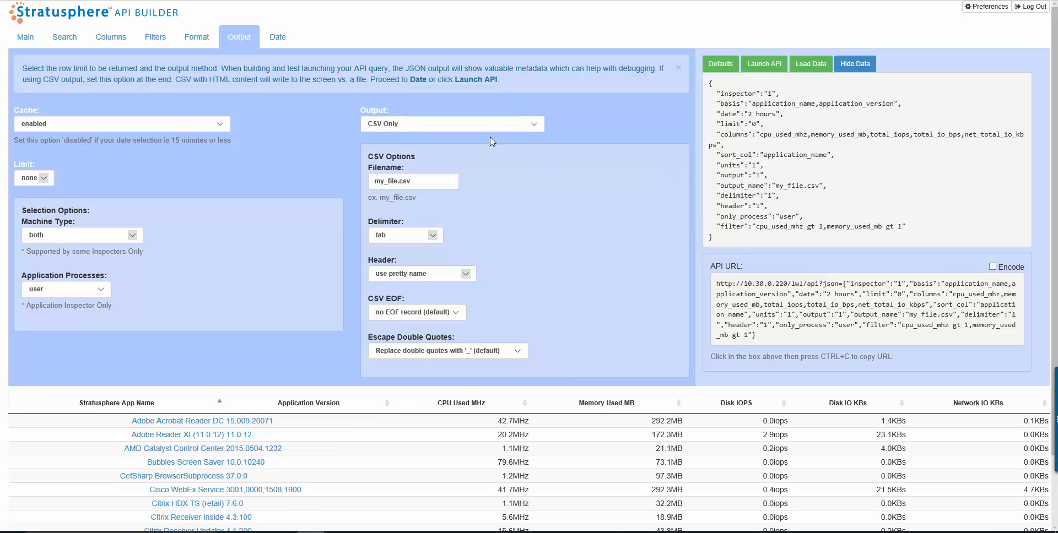
- Switch the output format back to JSON Detailed (default)
click(480, 125)
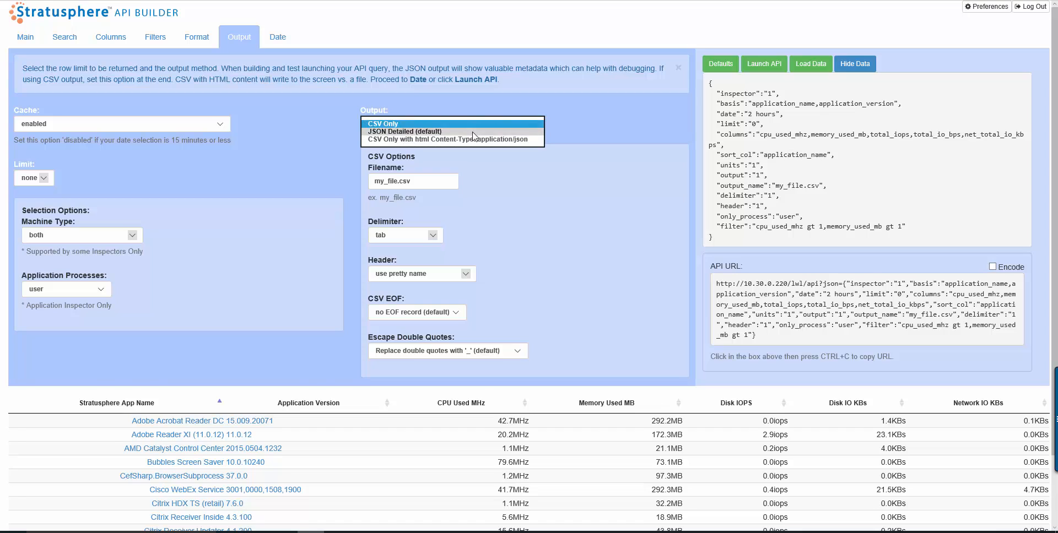
click(473, 135)
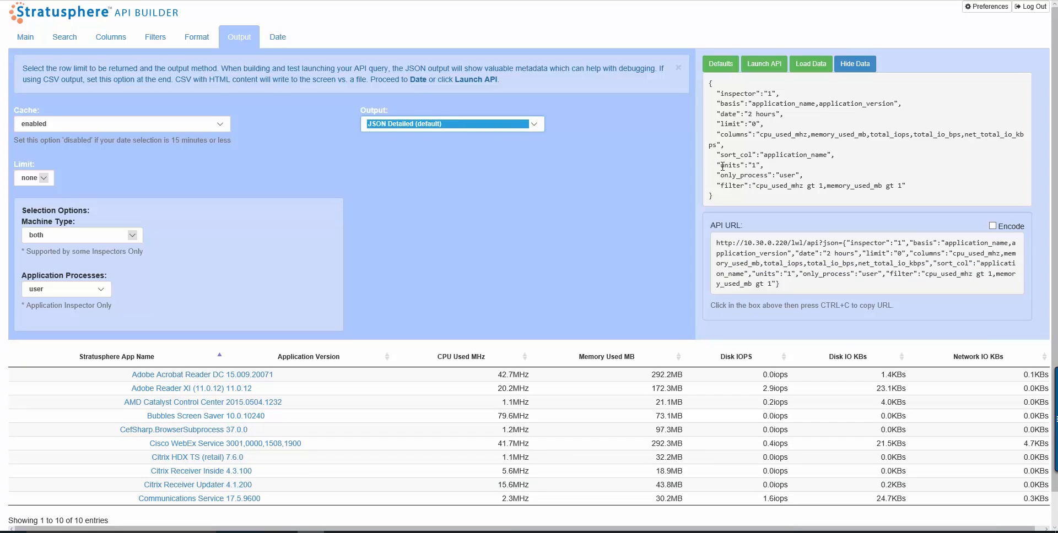
- Try the CSV Only with html Content-Type output option, inspect its output value, then switch back to JSON Detailed (default)
click(506, 128)
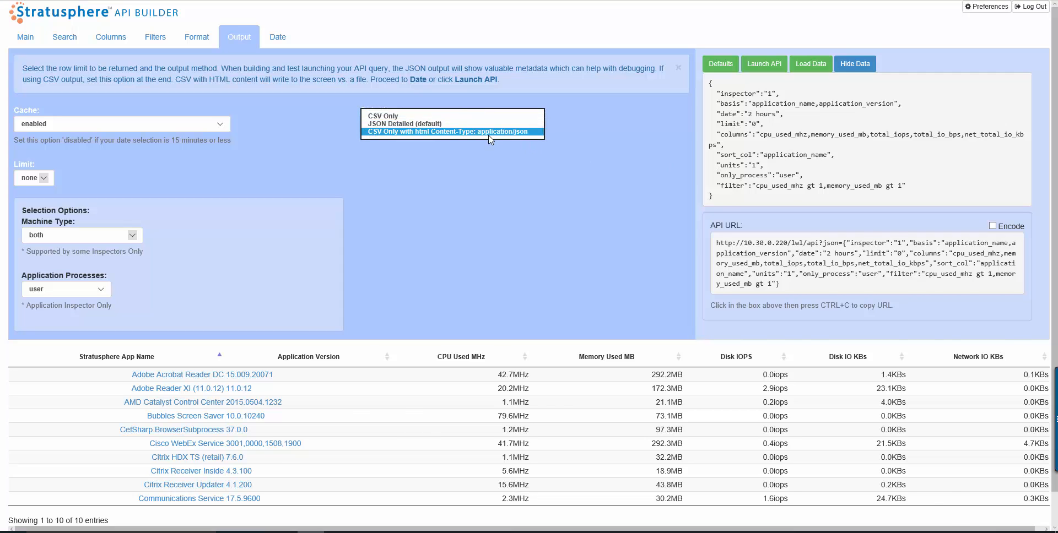
click(490, 138)
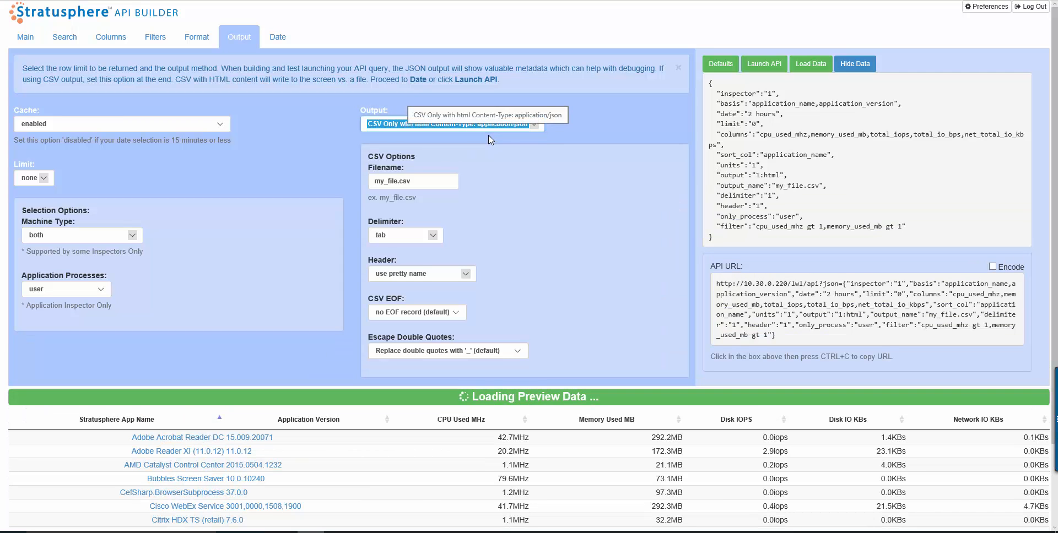
double_click(753, 175)
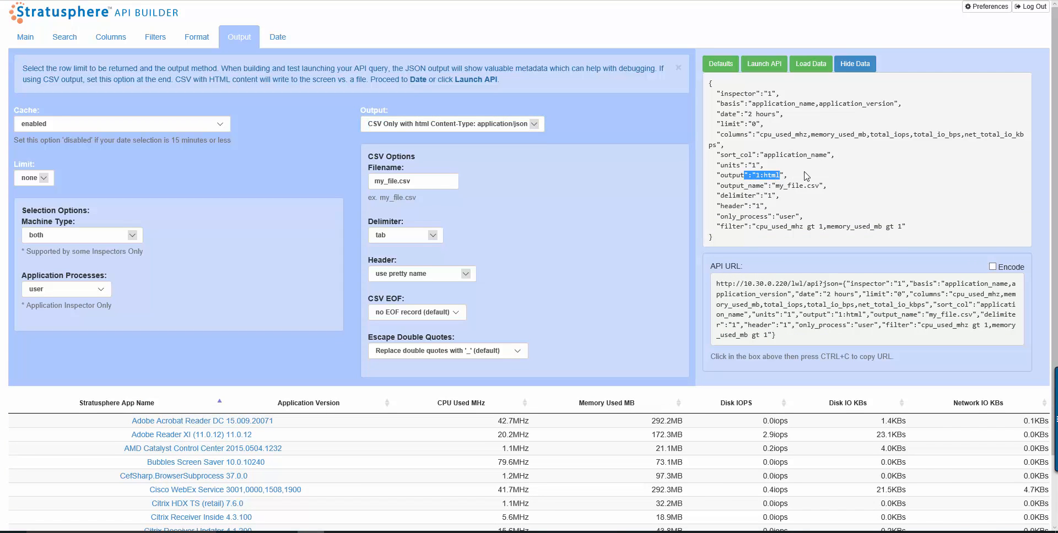
click(466, 129)
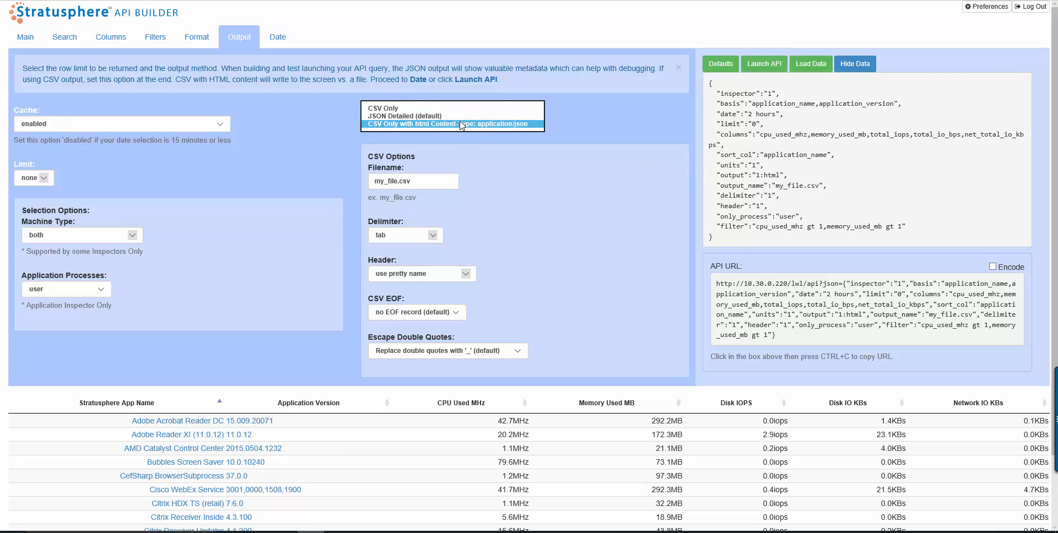
click(457, 116)
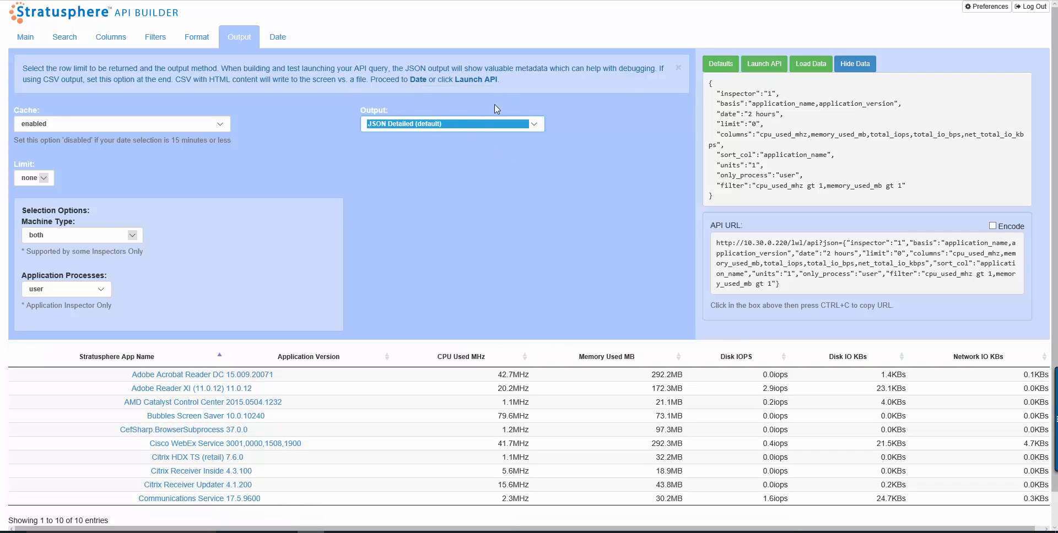
- Set the output format to CSV Only and highlight the delimiter entry in the query details
click(462, 124)
click(462, 113)
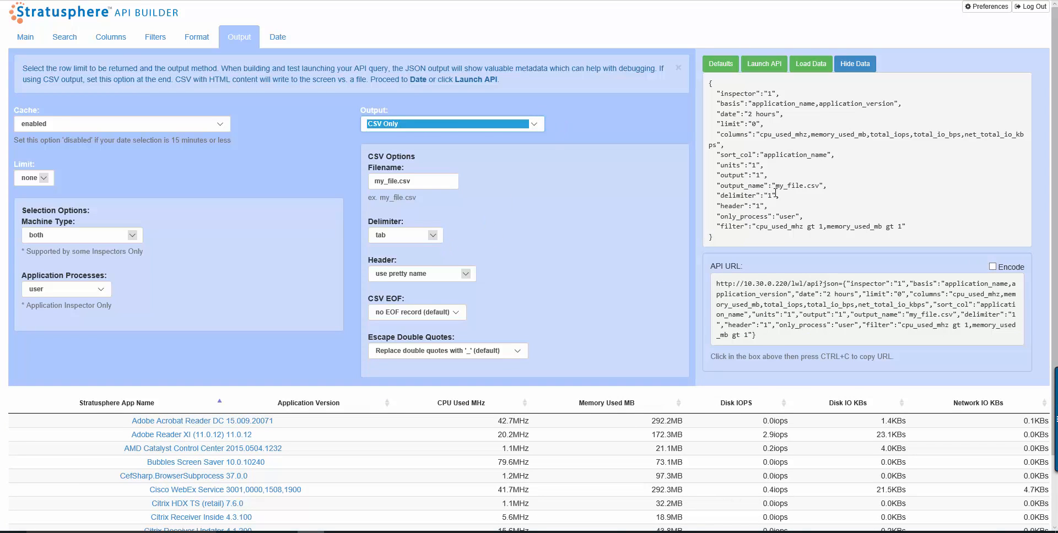
drag(776, 192, 756, 194)
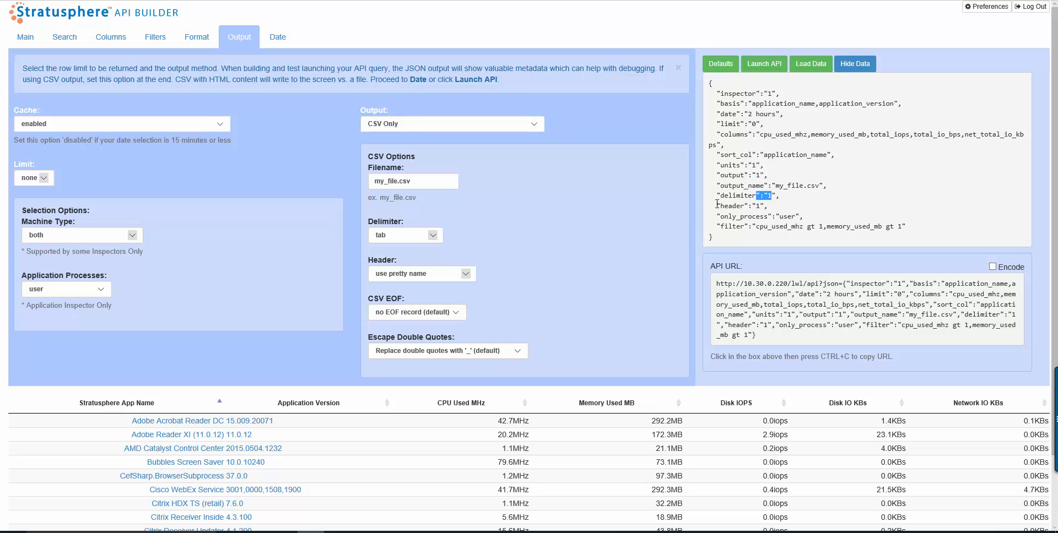
- Switch the CSV delimiter to comma (default) and back to tab
click(432, 235)
click(399, 230)
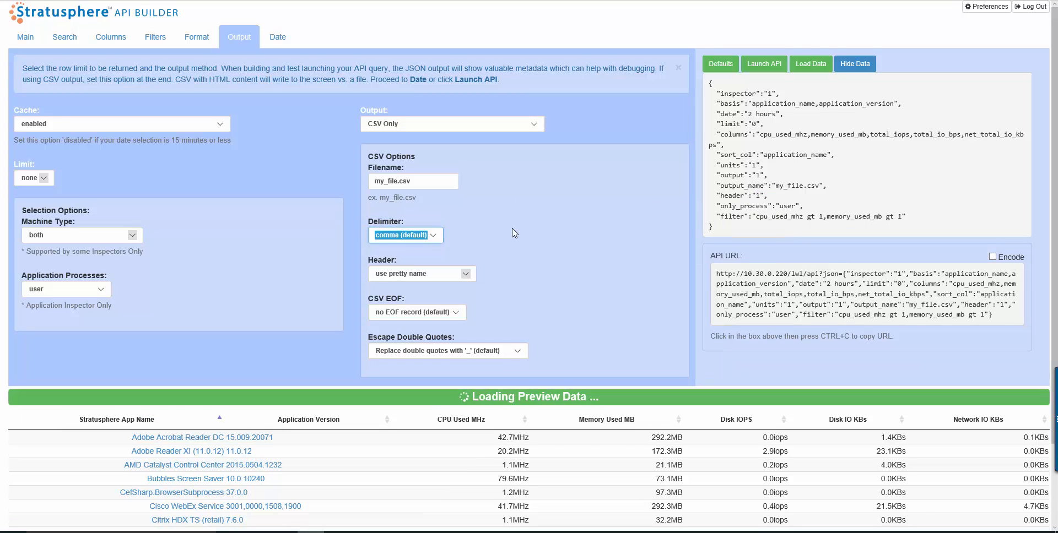
click(444, 237)
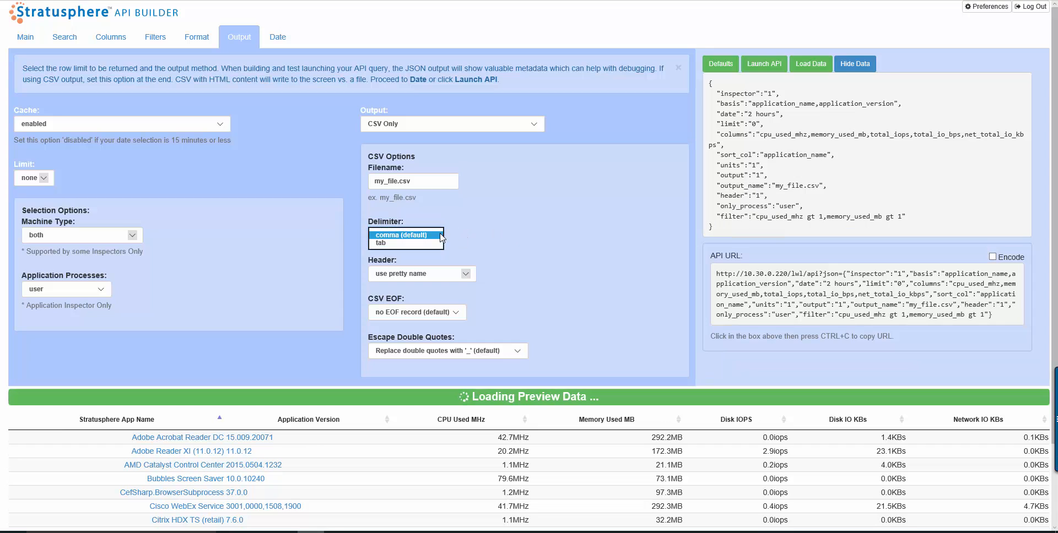
click(424, 247)
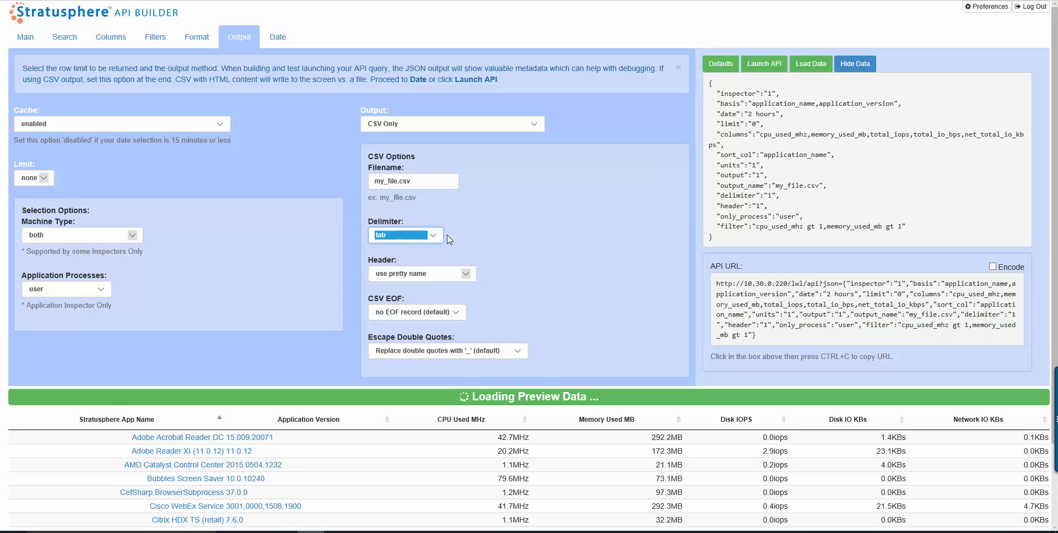
- Rename the CSV output file to my_file1.csv
click(398, 182)
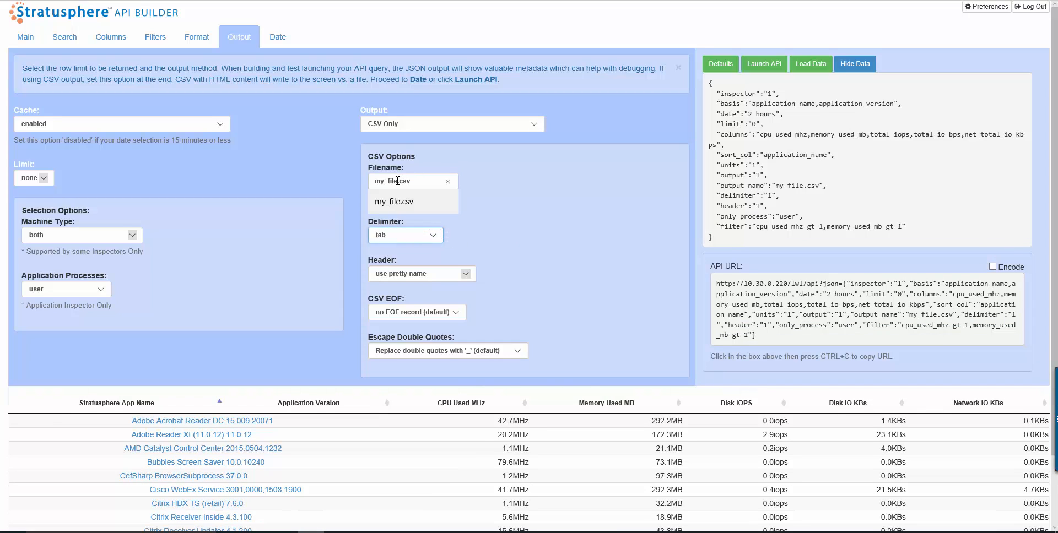
text(1)
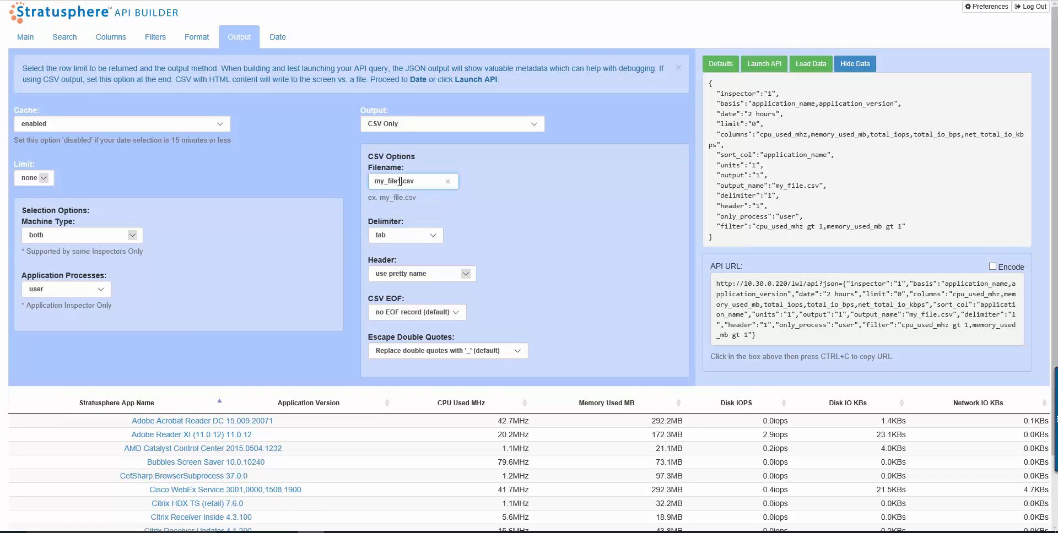
click(499, 197)
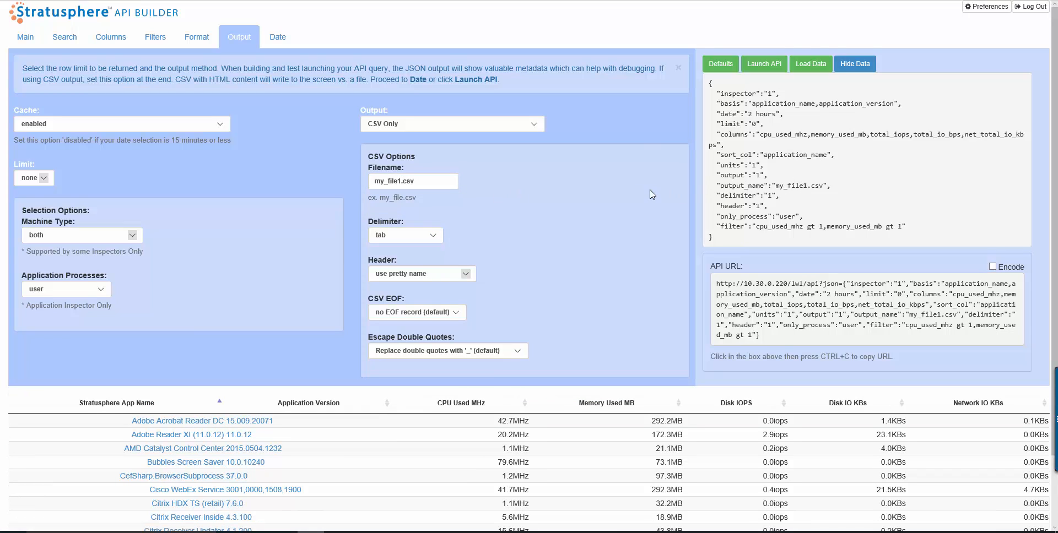
- Launch the API query, allow the blocked pop-up once, and open the downloaded my_file1.csv
click(764, 65)
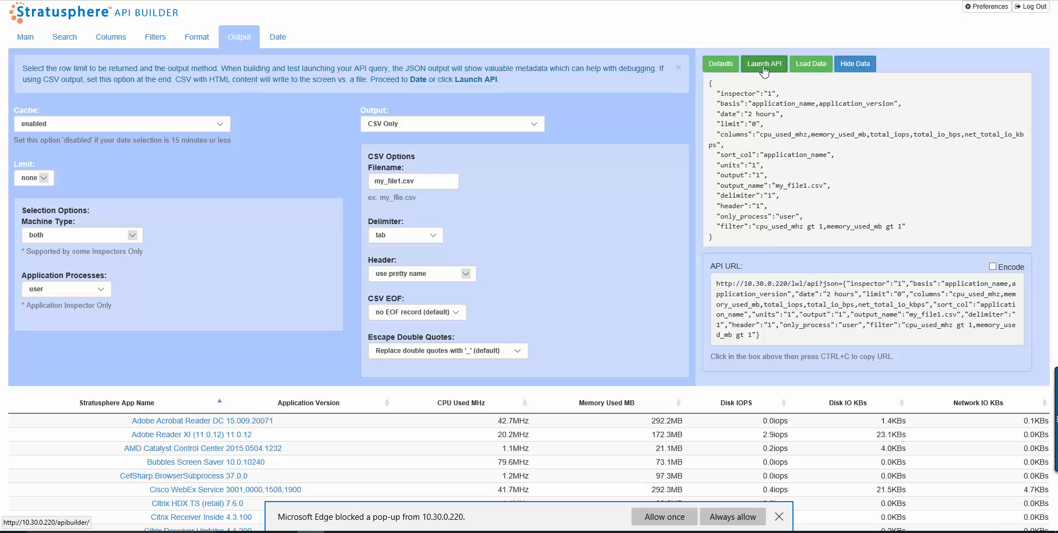
click(659, 510)
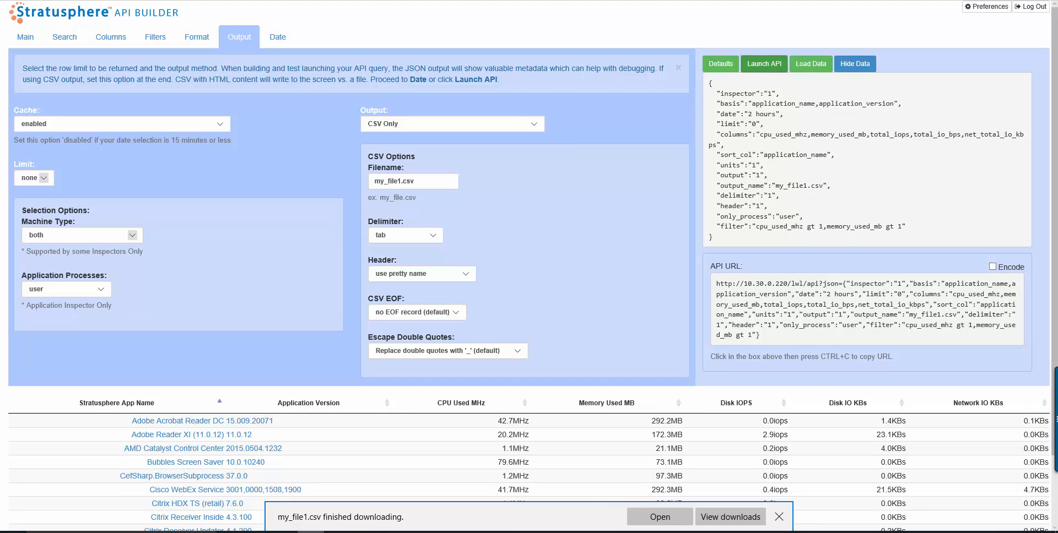
click(660, 516)
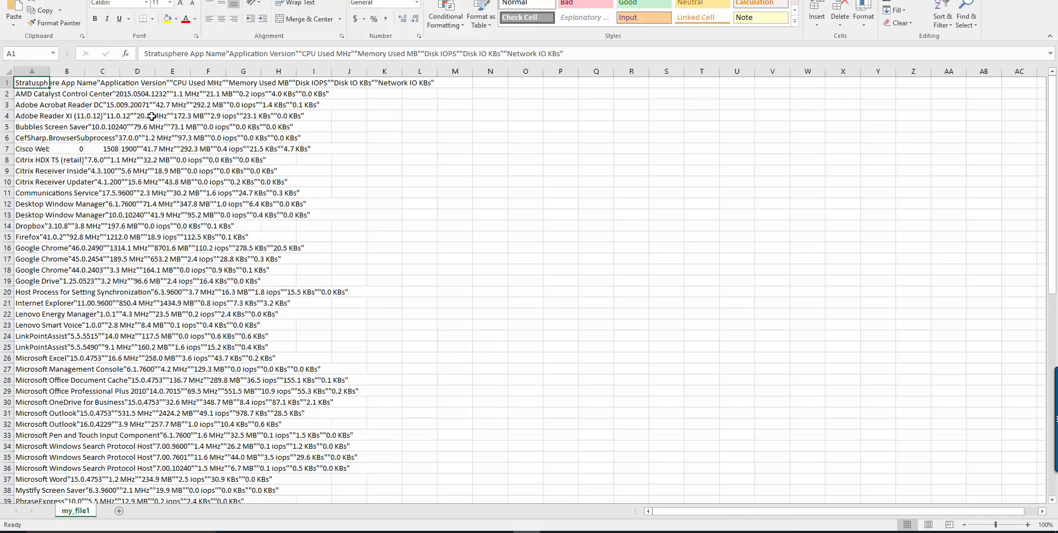
- In Excel, split column A into separate columns with Text to Columns using the tab delimiter, replacing existing data
click(33, 71)
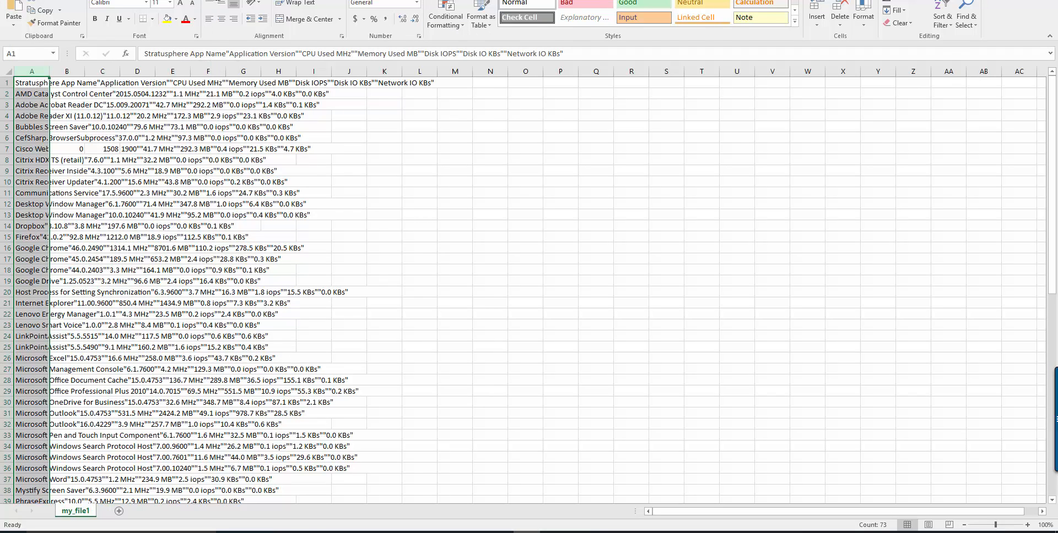
click(212, 1)
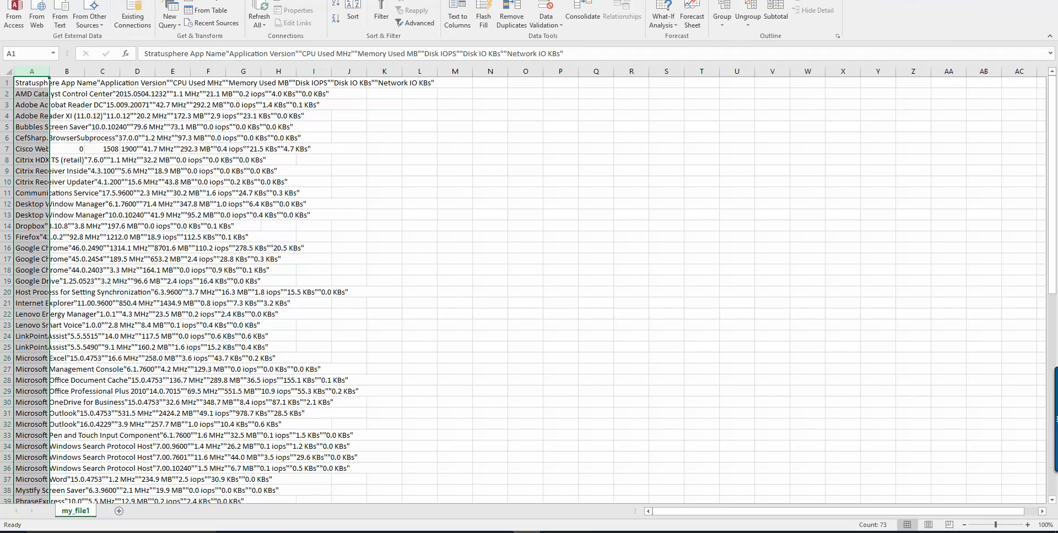
click(457, 14)
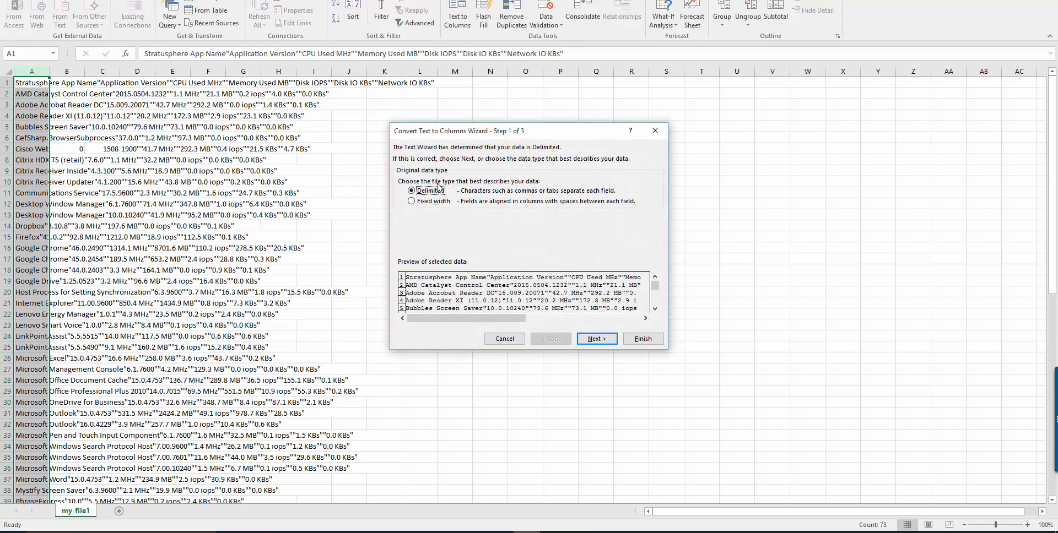
click(598, 341)
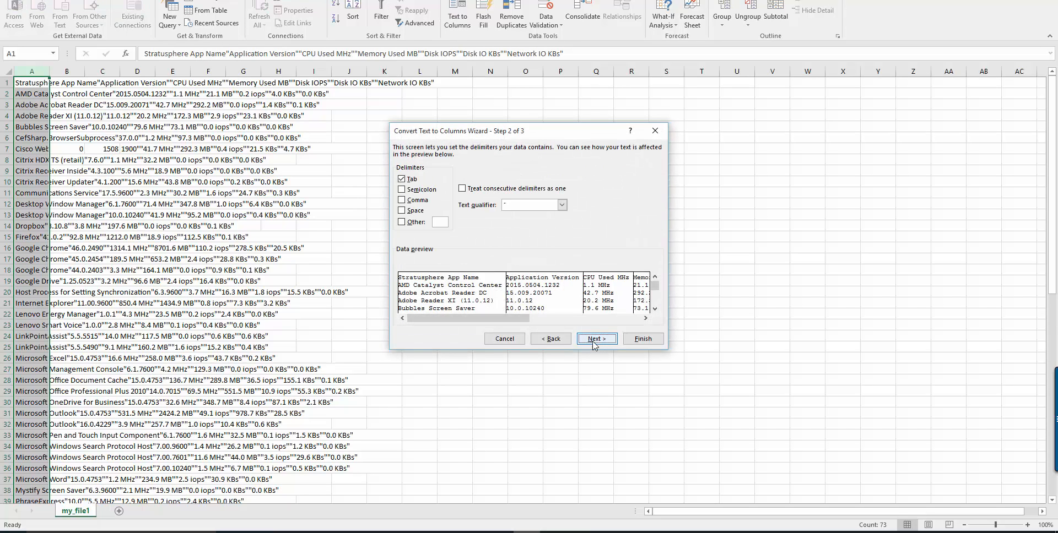
click(640, 339)
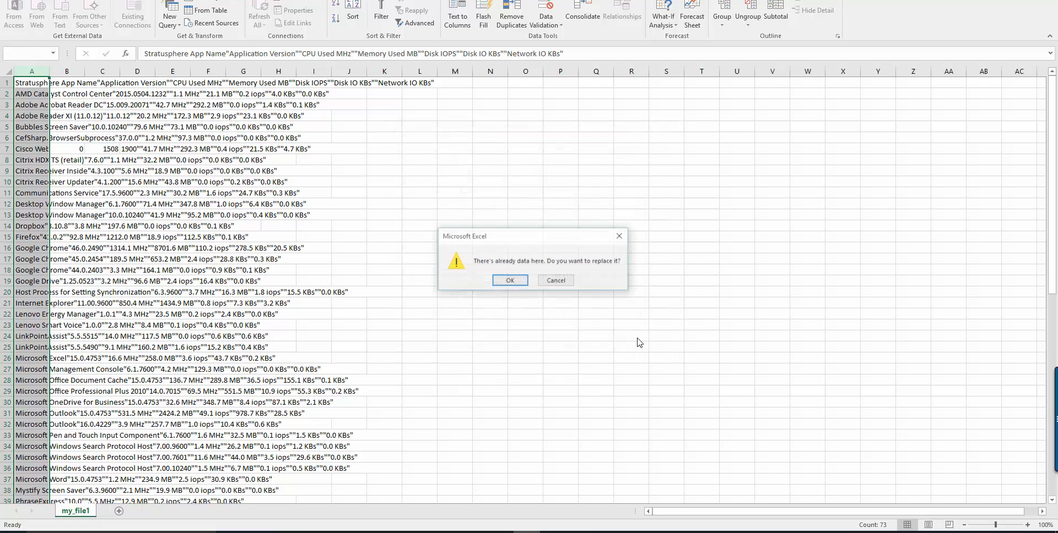
click(516, 284)
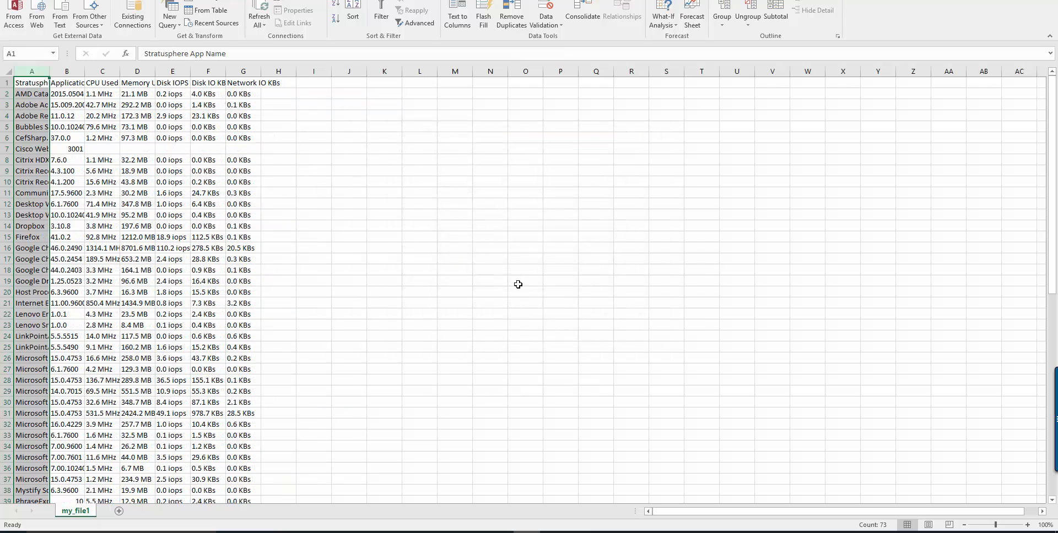
- Select the whole sheet and autofit all column widths
click(7, 69)
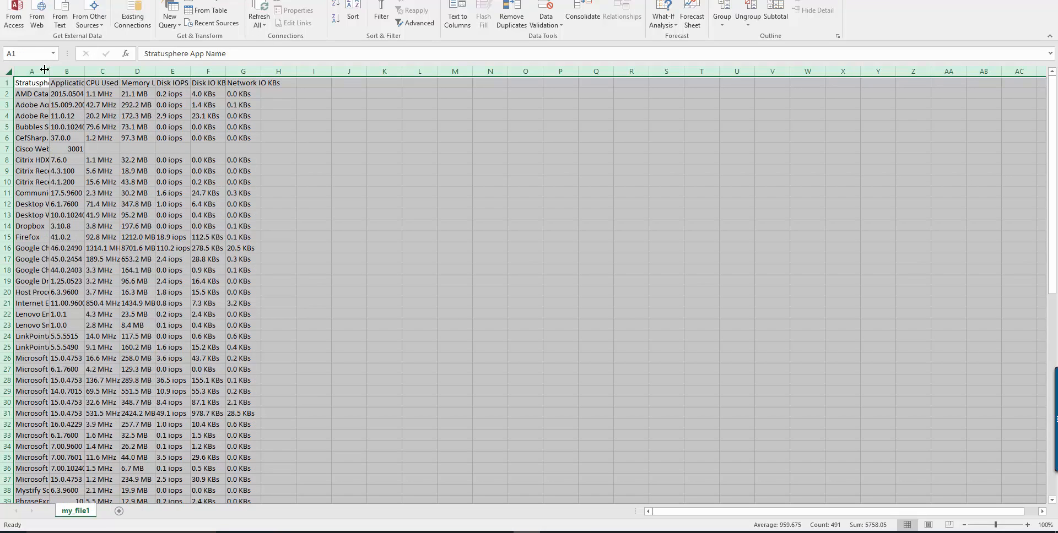
double_click(49, 71)
click(95, 120)
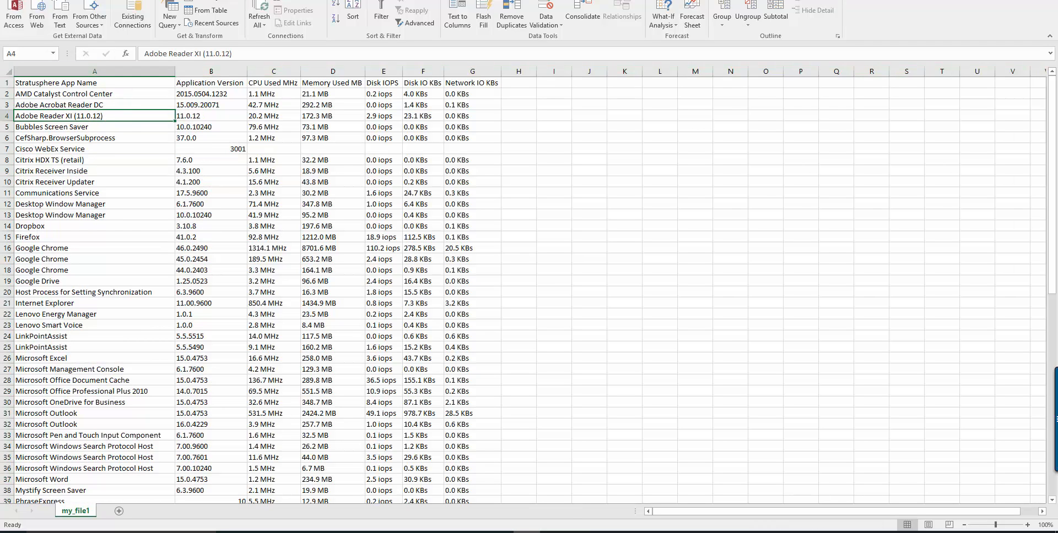
- Decline keeping the CSV format when saving and close the workbook without saving changes
key(ctrl+s)
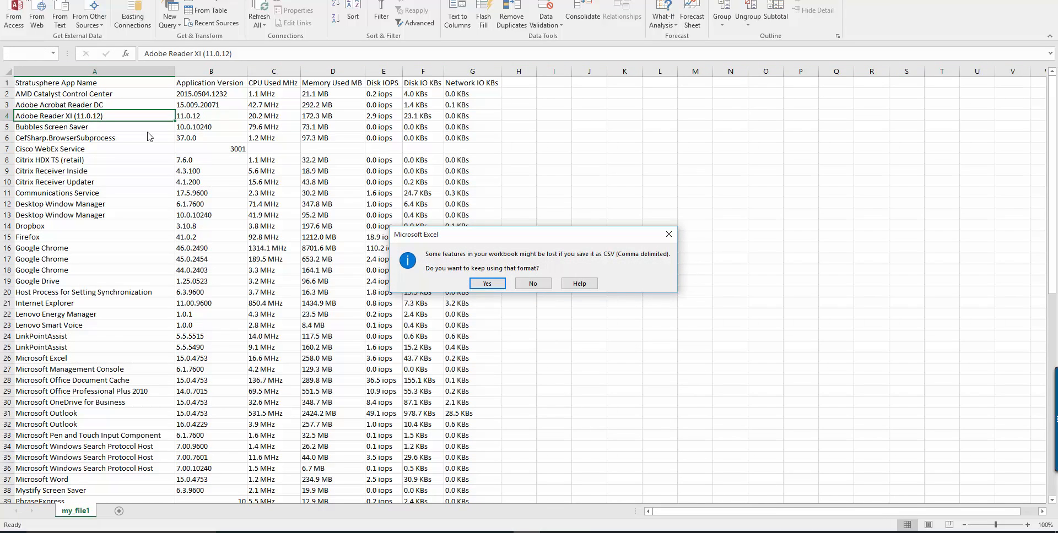
click(533, 285)
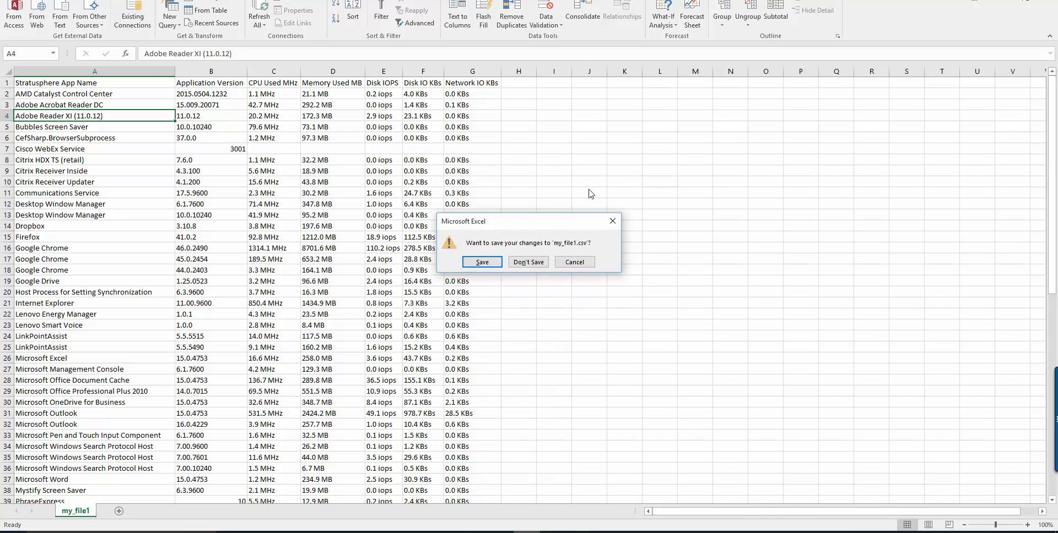
click(528, 267)
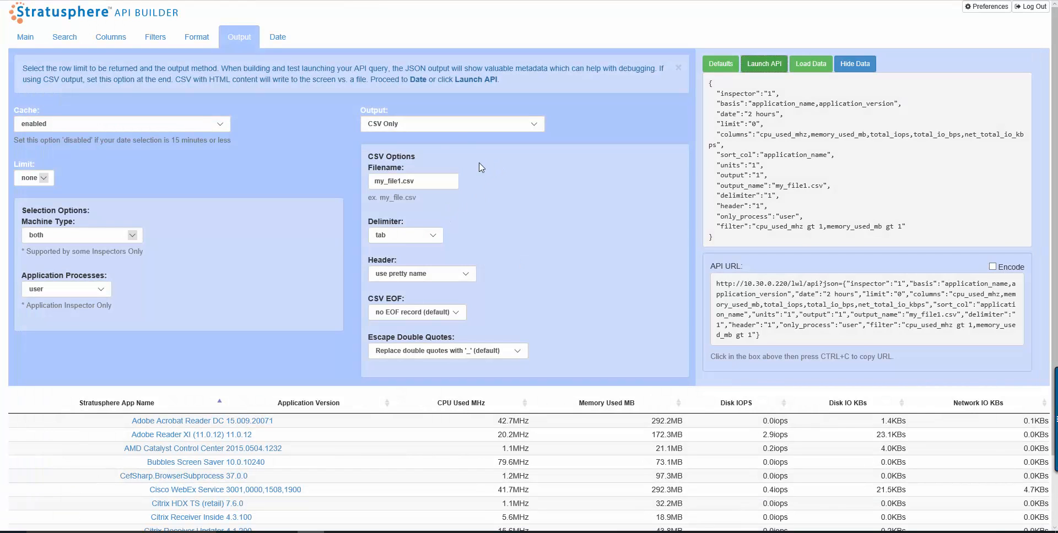
- Set the output format to CSV Only with html Content-Type: application/json
click(435, 128)
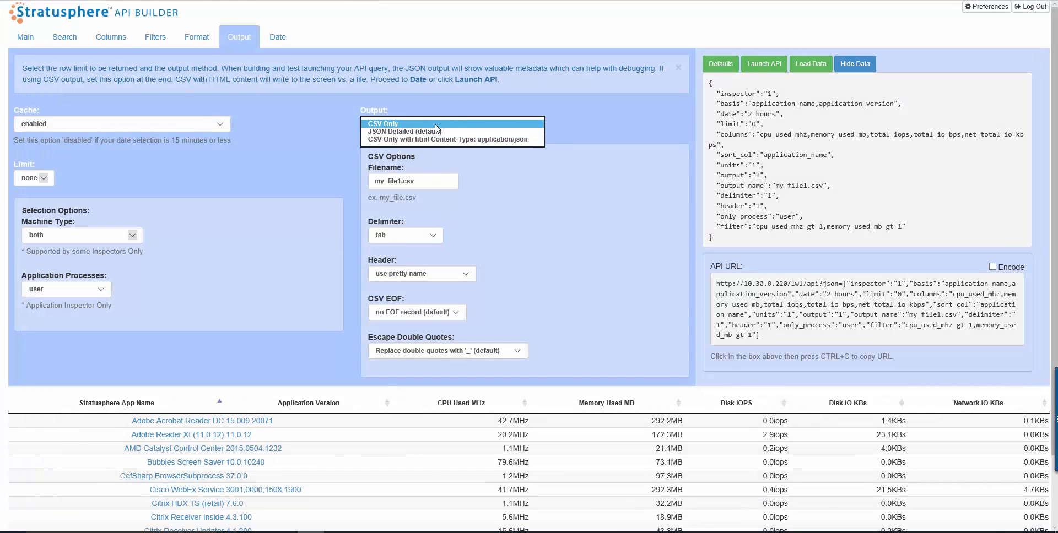
click(435, 127)
click(434, 128)
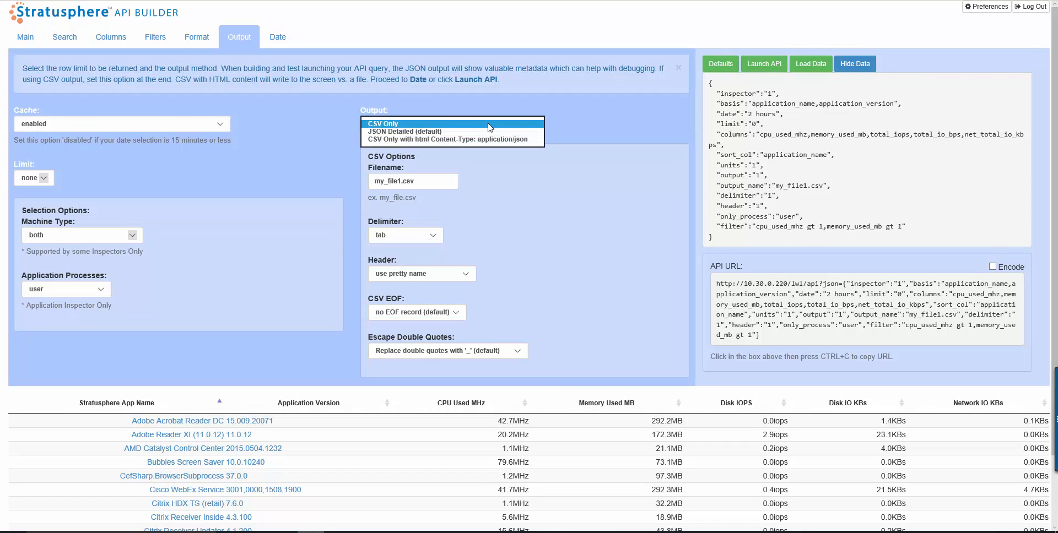
click(486, 140)
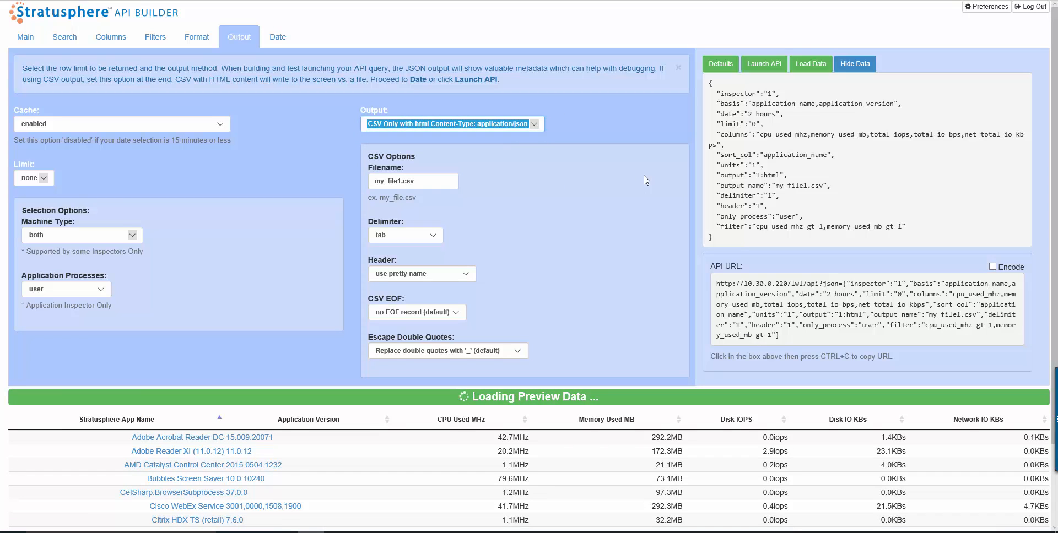
- Launch the API query and allow the pop-up to view the CSV output in the browser
click(774, 70)
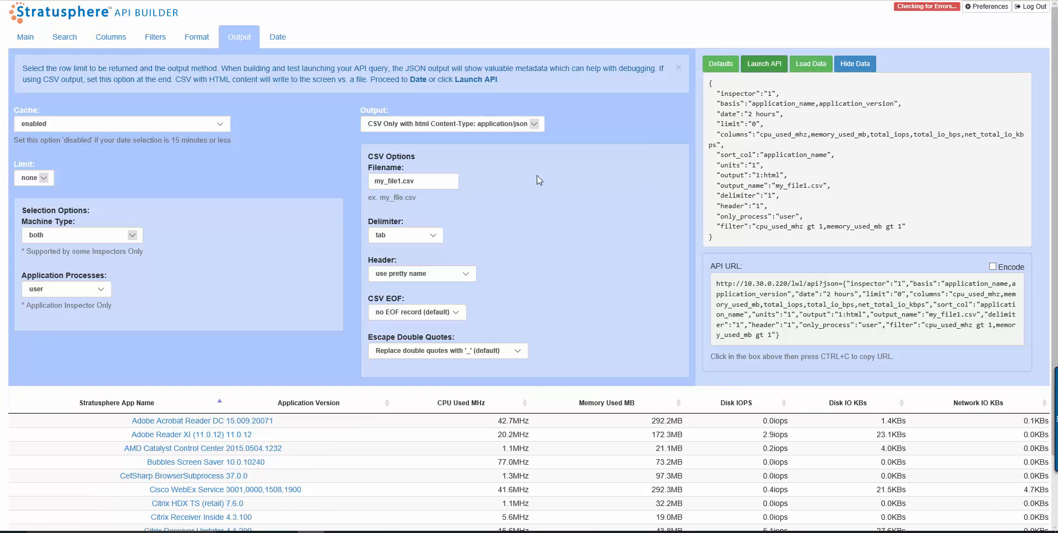
click(665, 521)
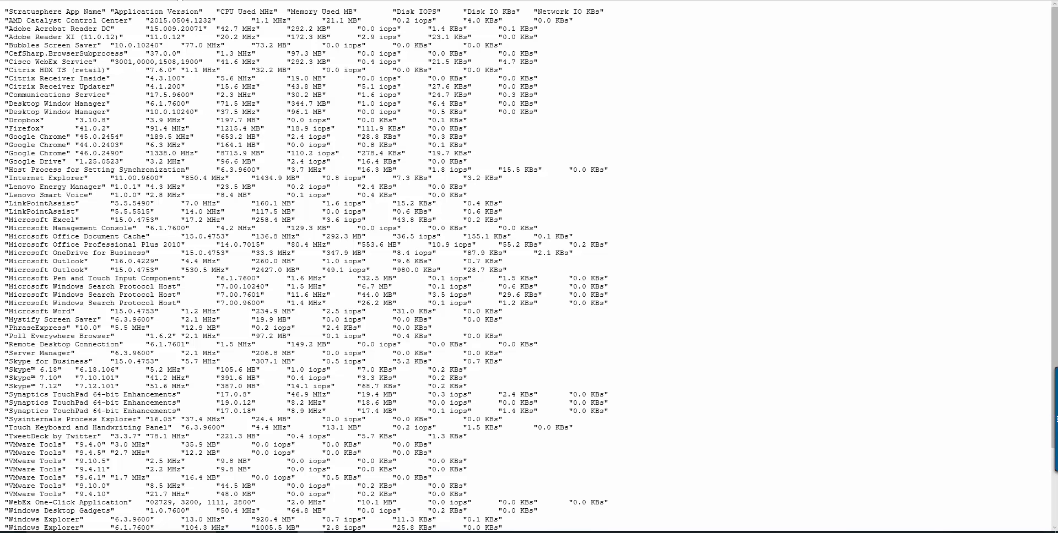
- Return to the API builder and remove Application Name from the lookup basis on the Main tab
click(178, 0)
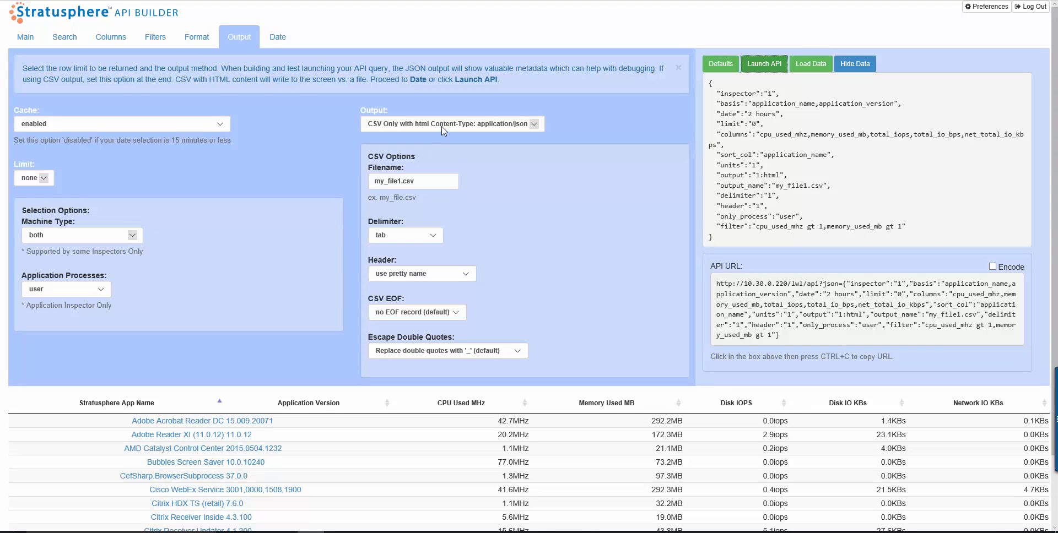
click(34, 43)
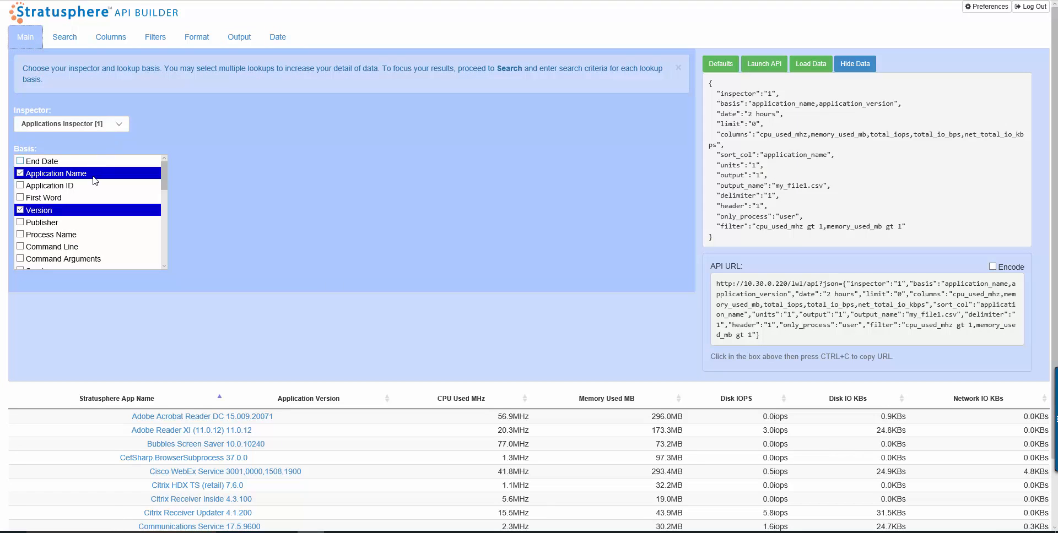
click(22, 174)
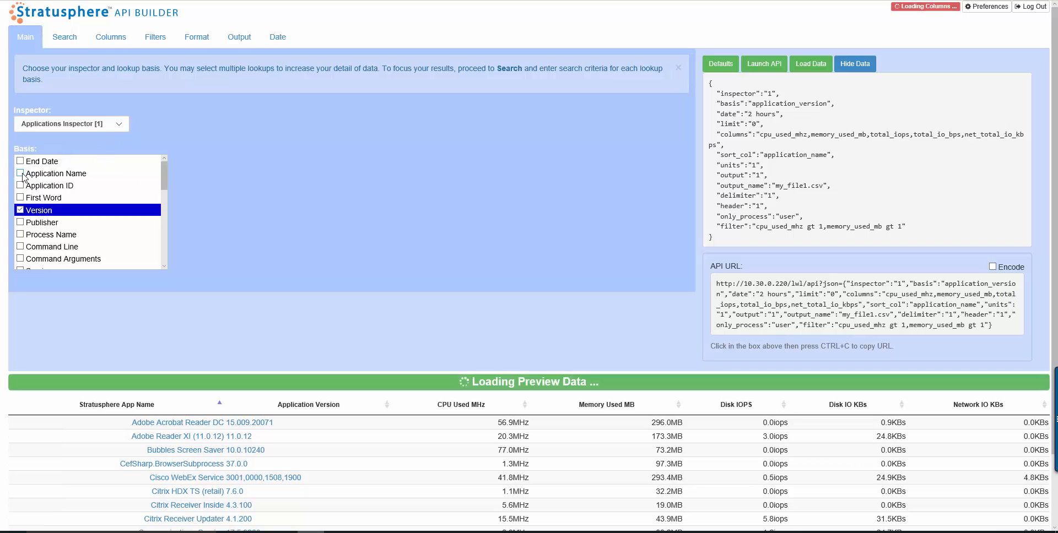
- Replace Version with Process Name as the lookup basis on the Main tab
click(21, 211)
scroll(33, 250, down, 3)
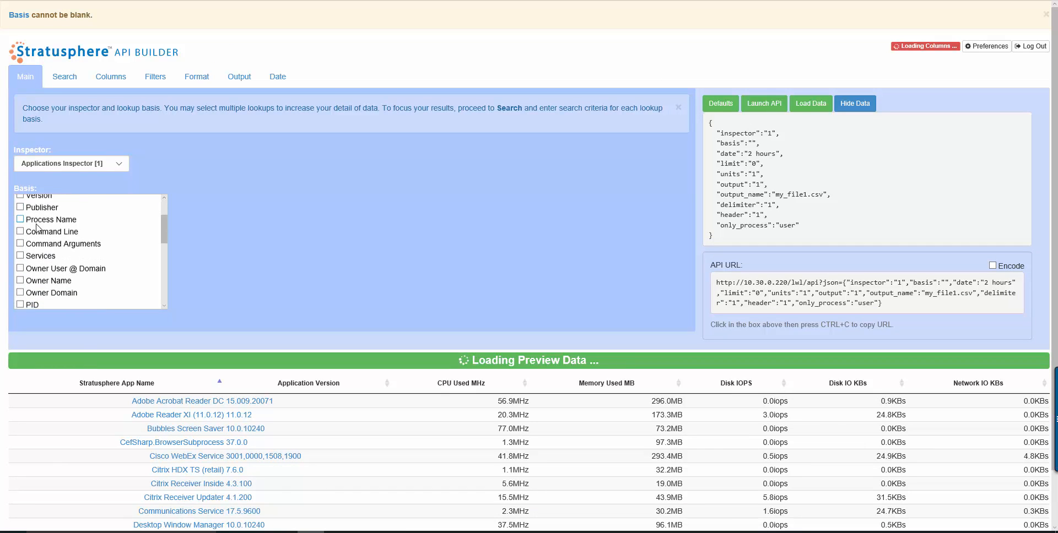
scroll(33, 252, down, 2)
scroll(32, 249, up, 5)
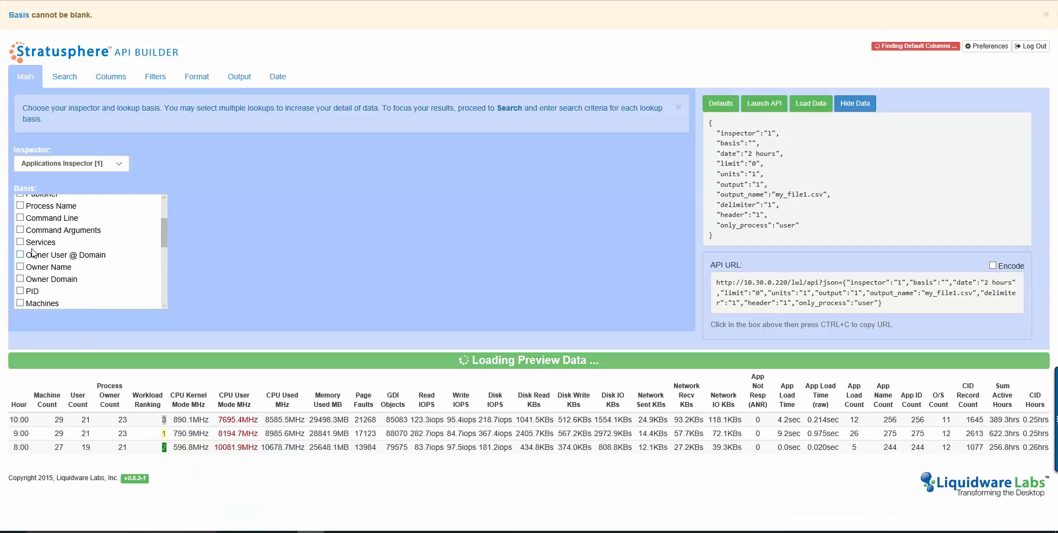
click(20, 239)
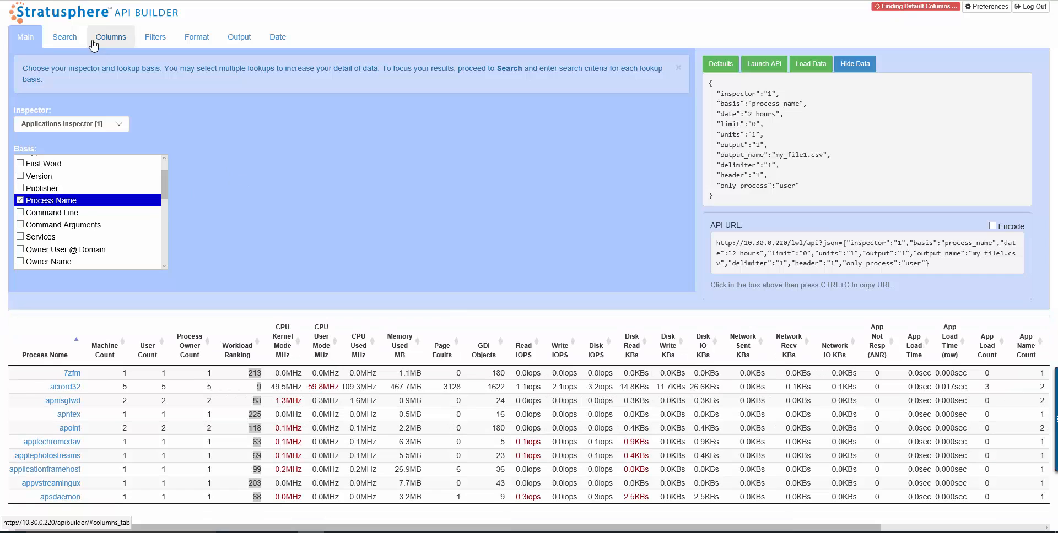
- Search Process Name for chrome* using a wildcard
click(64, 37)
click(53, 112)
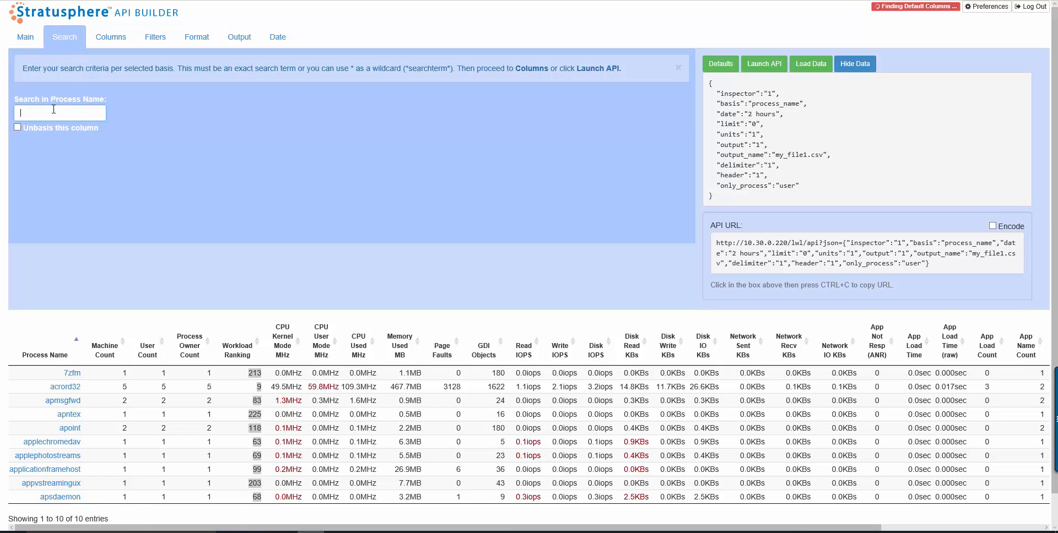
text(chrome)
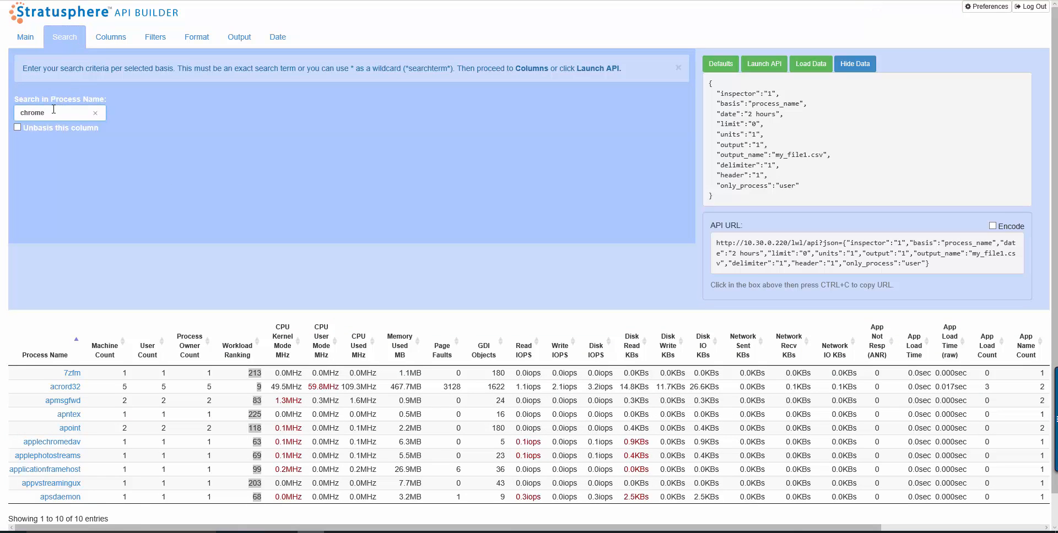
text(*)
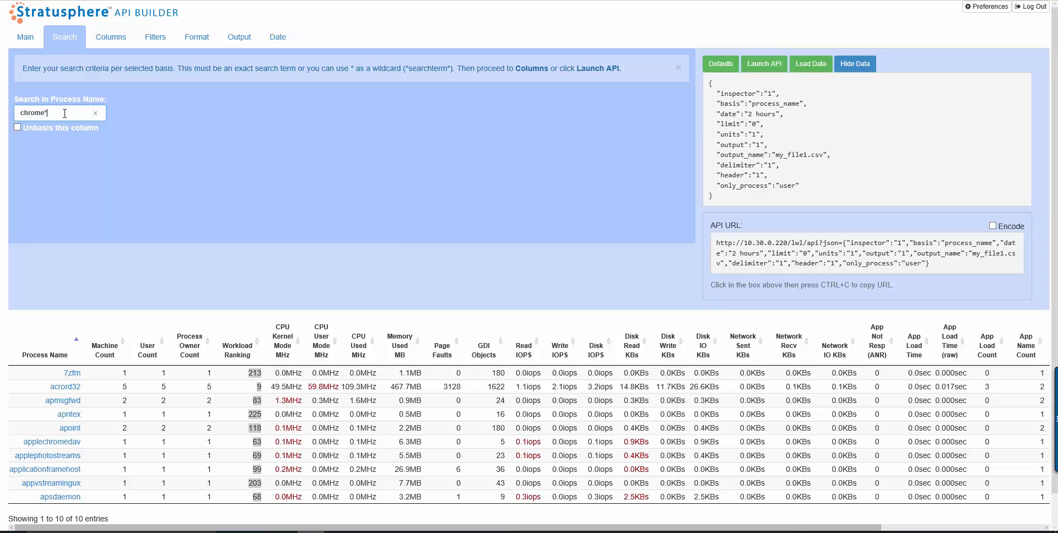
click(154, 135)
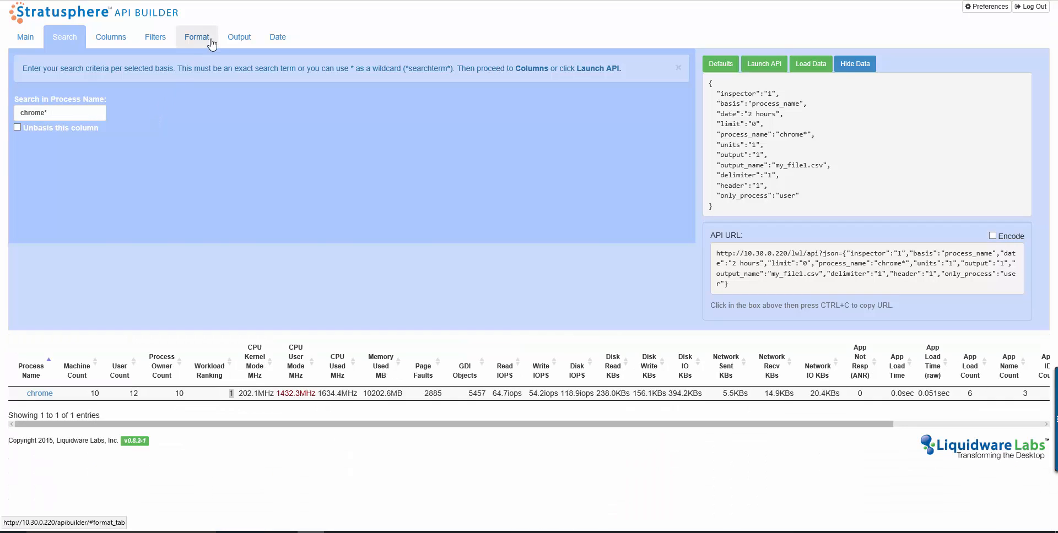
- Set the date range to Yesterday
click(277, 39)
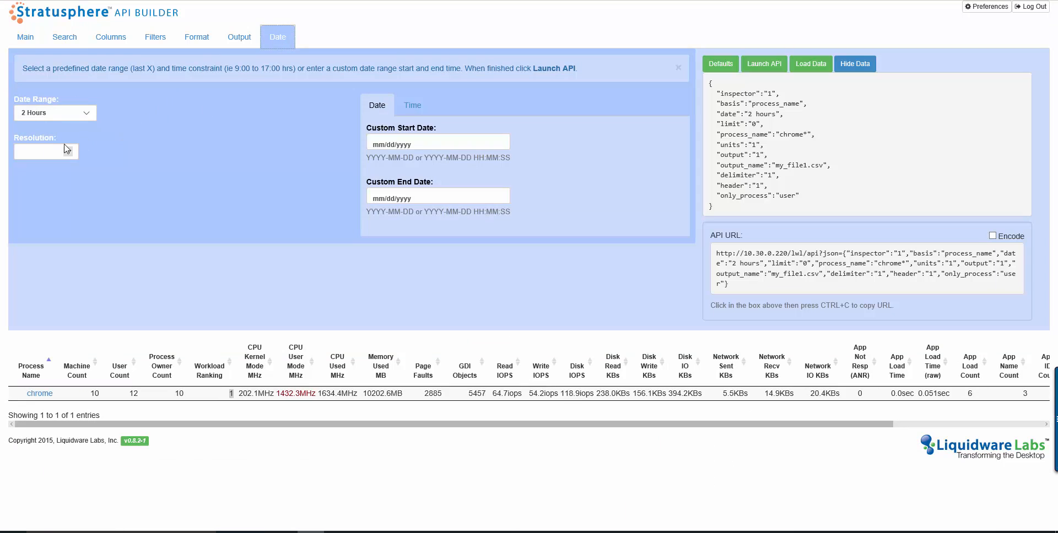
click(82, 113)
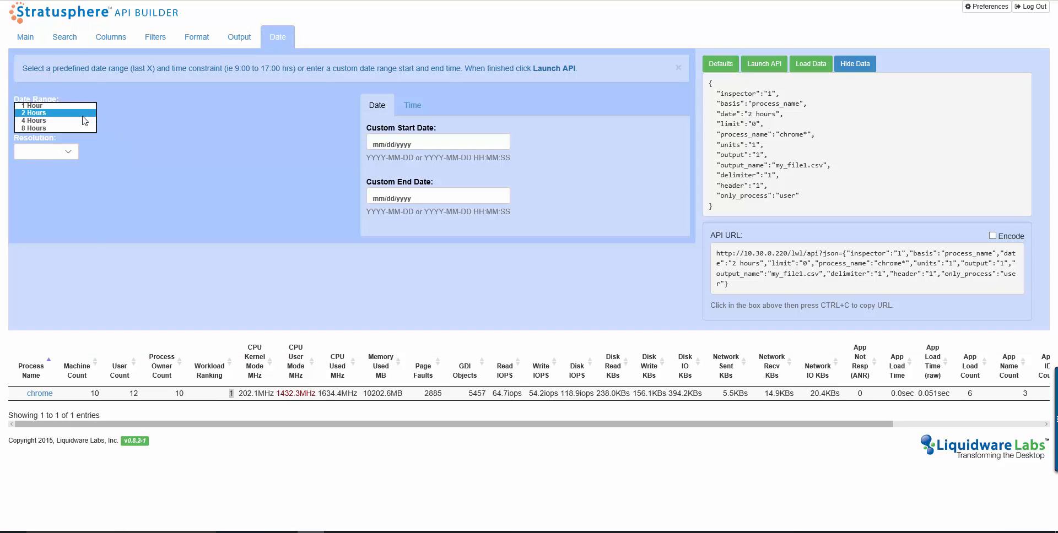
click(82, 157)
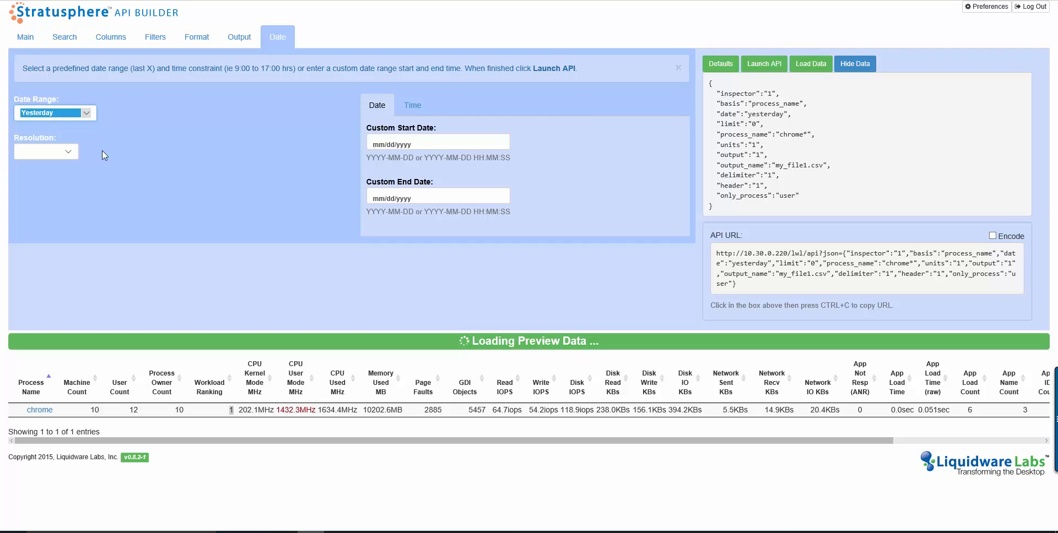
- Set the resolution to Hourly (0-23) and review the hourly preview rows
click(68, 152)
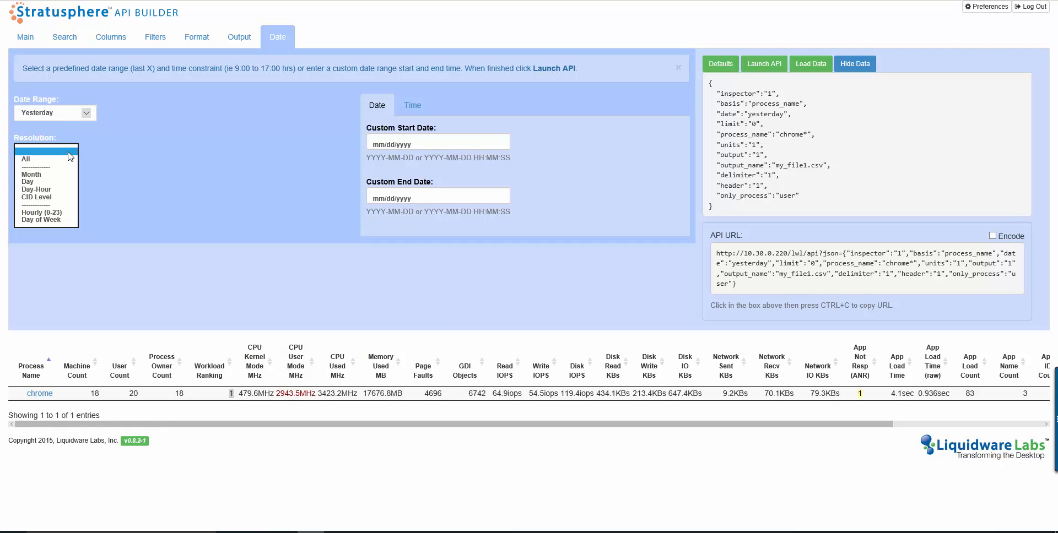
click(66, 213)
click(66, 214)
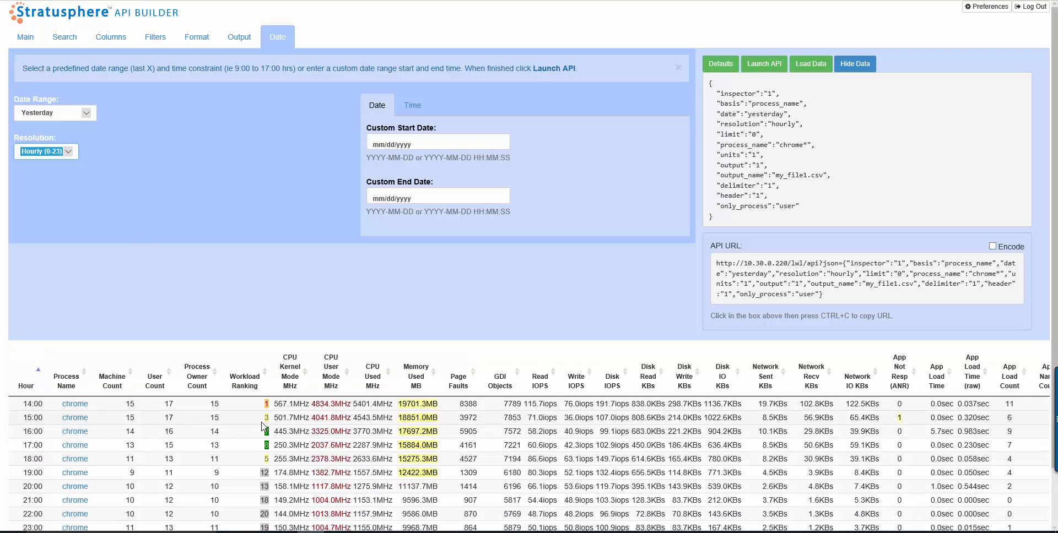
scroll(233, 433, down, 1)
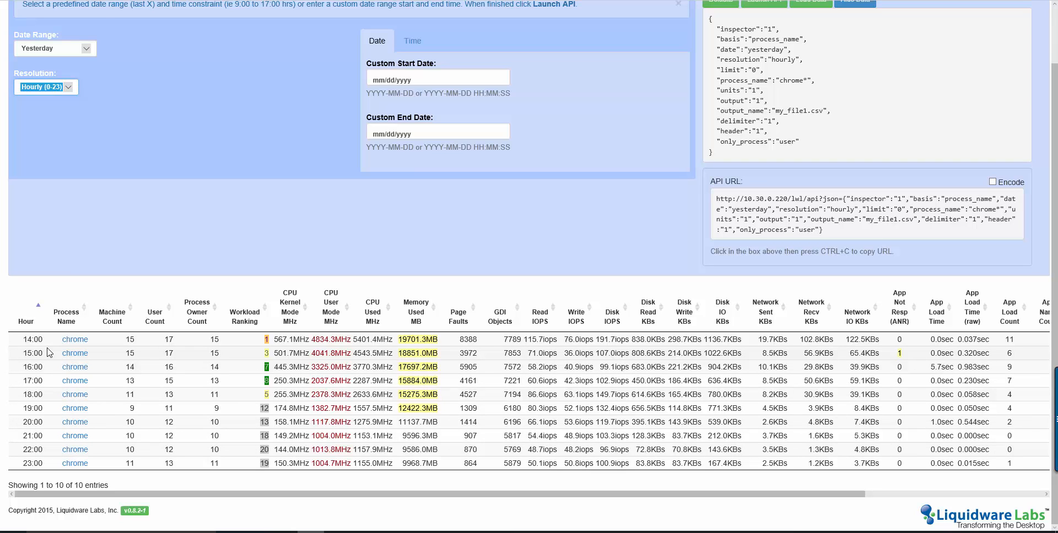
scroll(108, 352, up, 1)
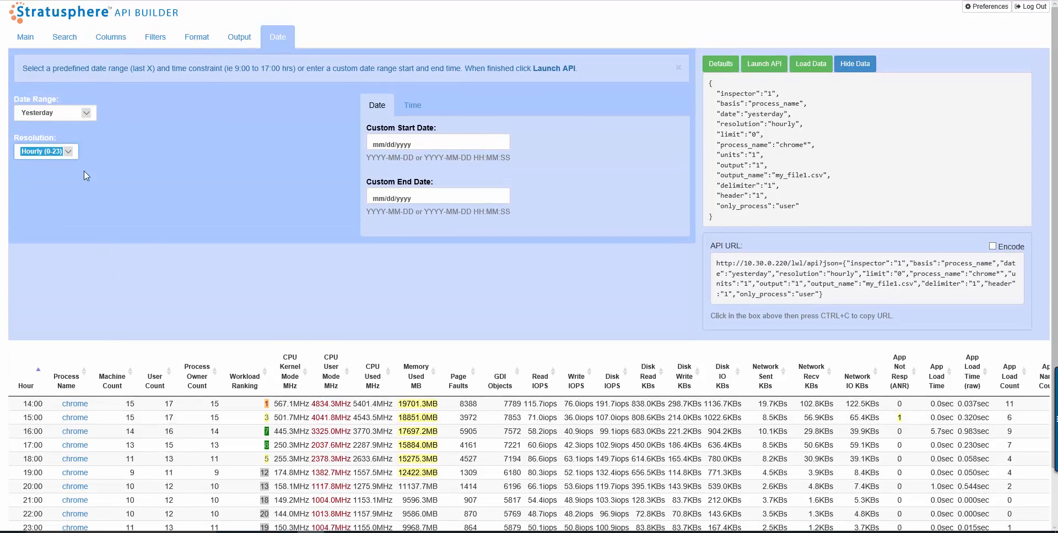
- Change the date resolution to All
click(196, 37)
click(245, 38)
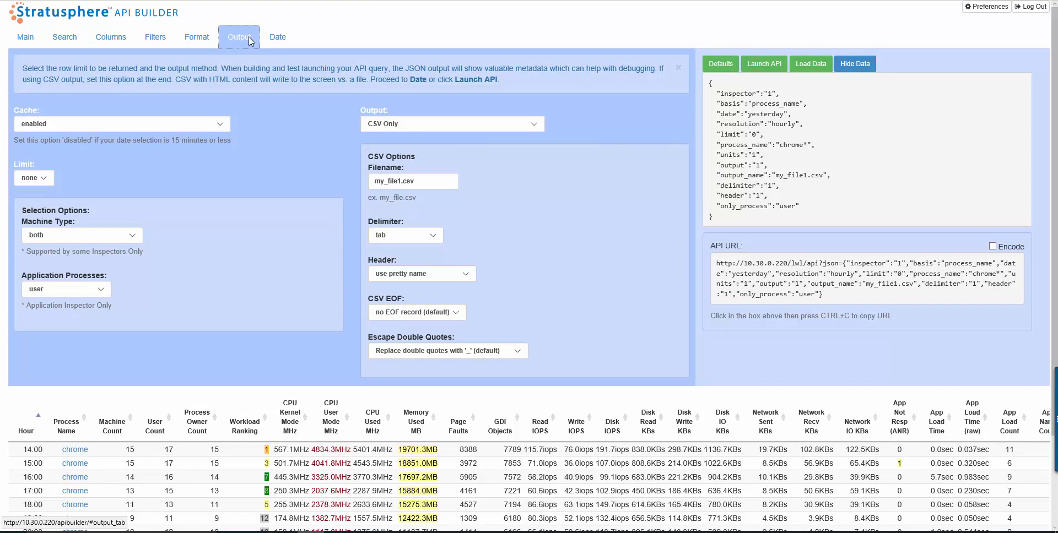
click(277, 38)
click(70, 154)
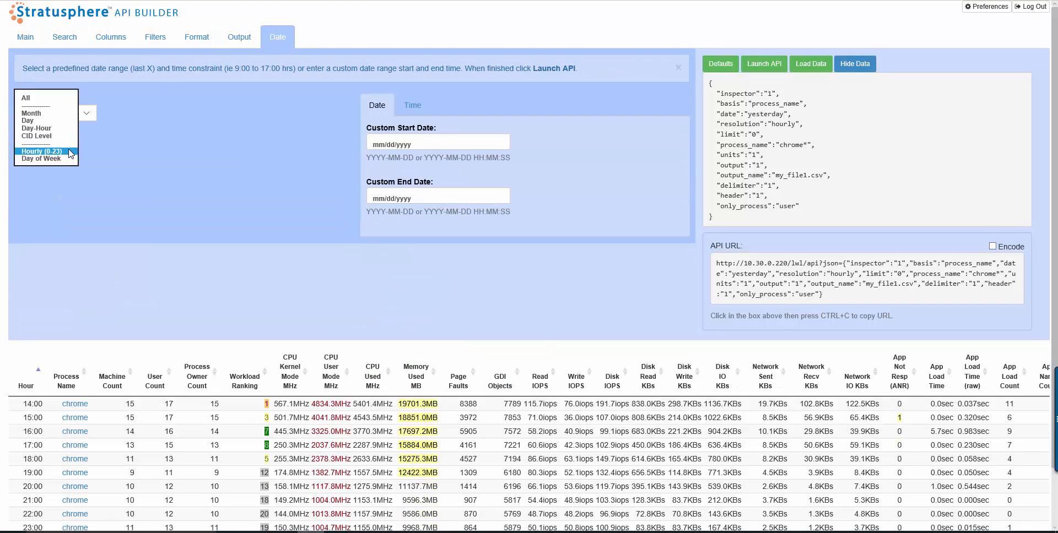
key(Home)
key(Return)
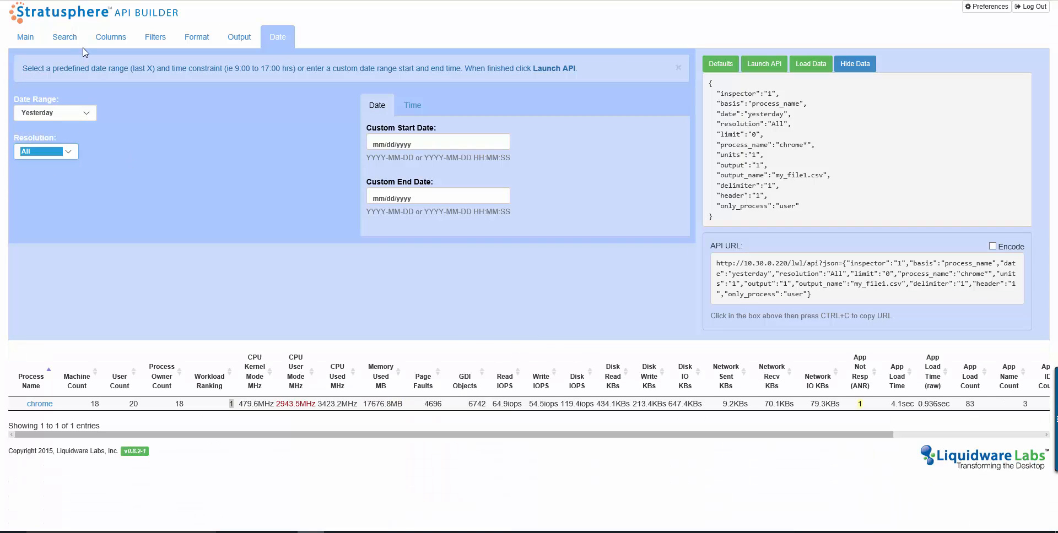
- Add Owner Name to the lookup basis alongside Process Name and review the preview
click(23, 39)
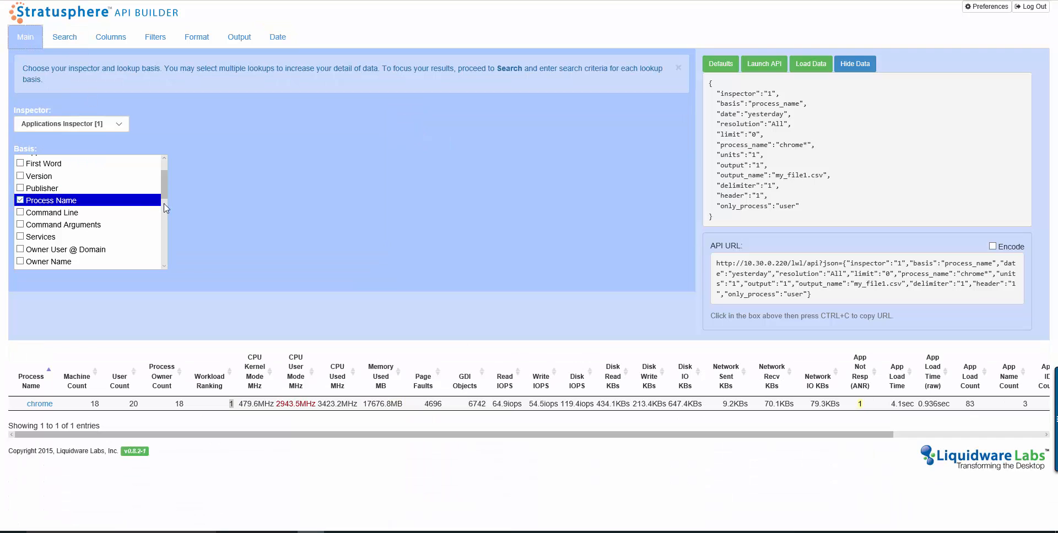
mouse_move(164, 194)
mouse_down()
mouse_move(163, 177)
mouse_move(163, 210)
mouse_up()
click(53, 204)
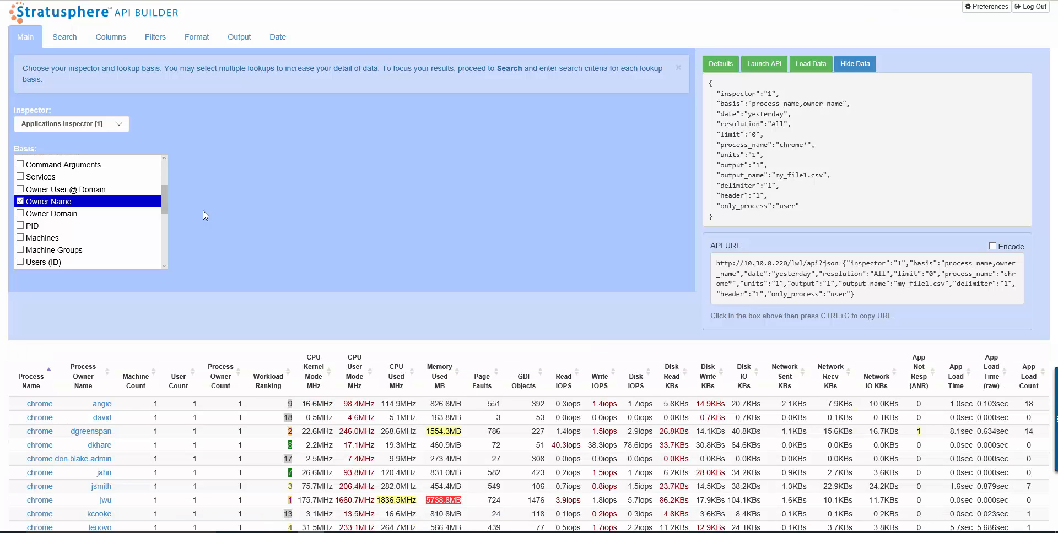
scroll(217, 428, down, 2)
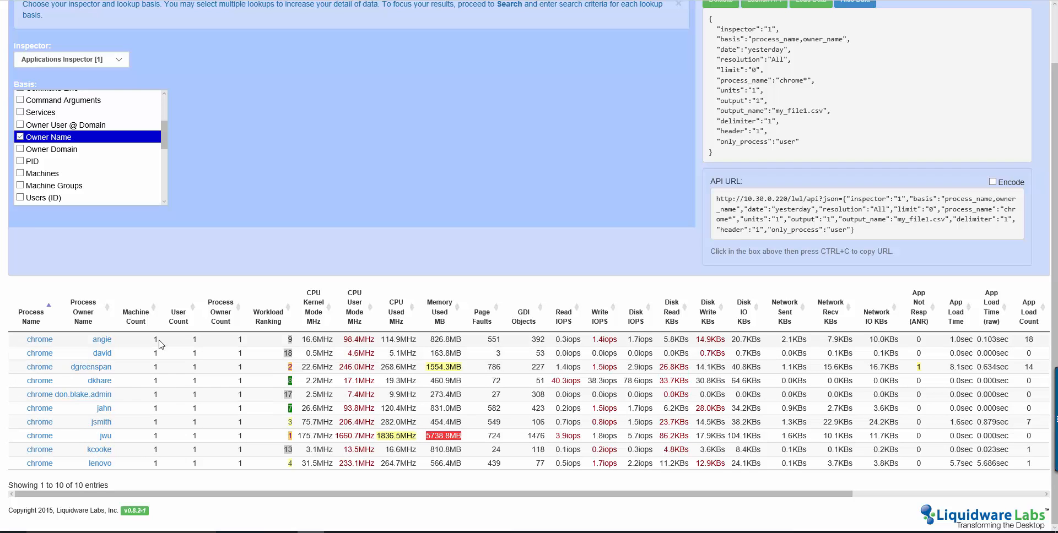
scroll(163, 344, up, 1)
scroll(164, 344, up, 1)
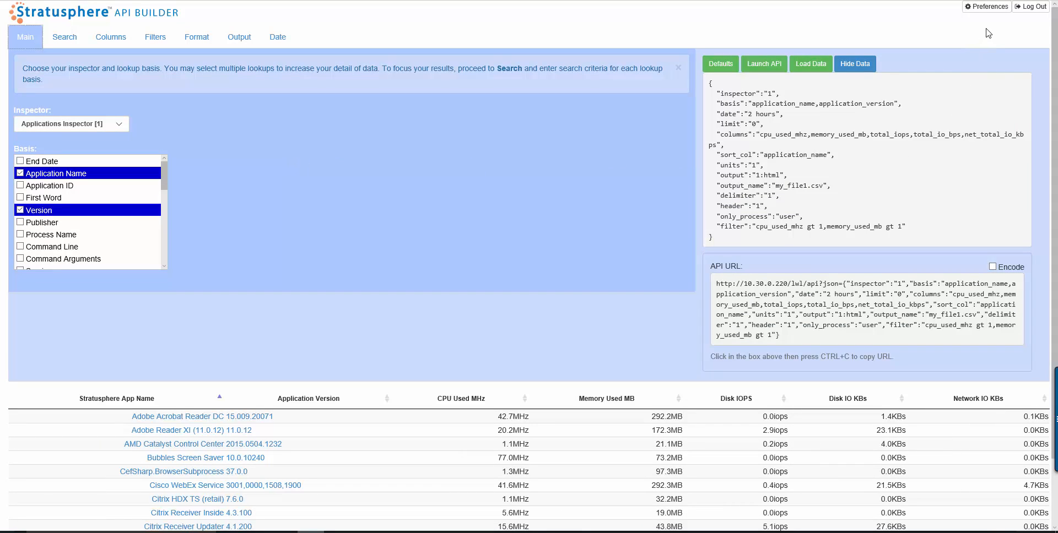
- Switch the interface language in Preferences to Spanish and then French
click(986, 9)
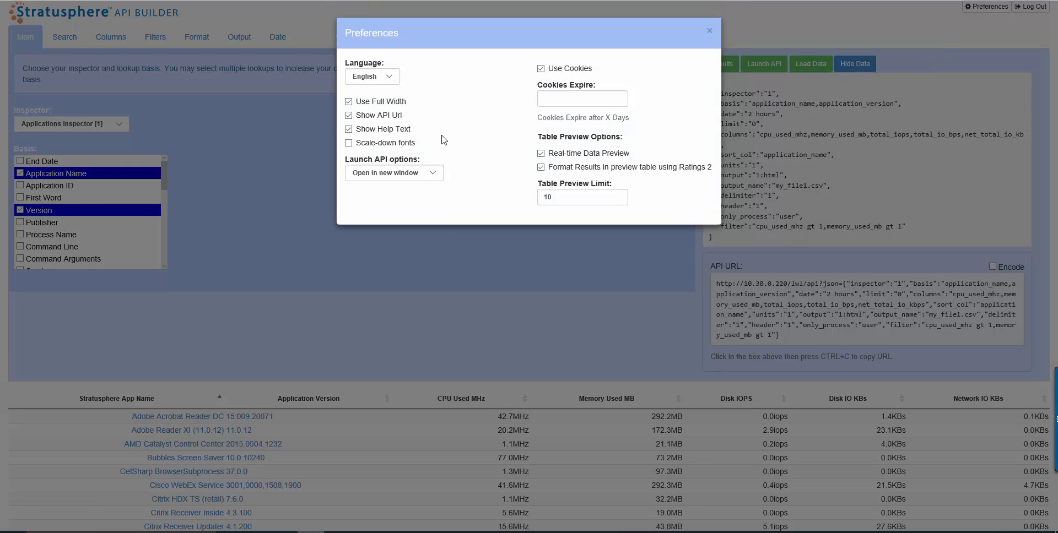
click(389, 82)
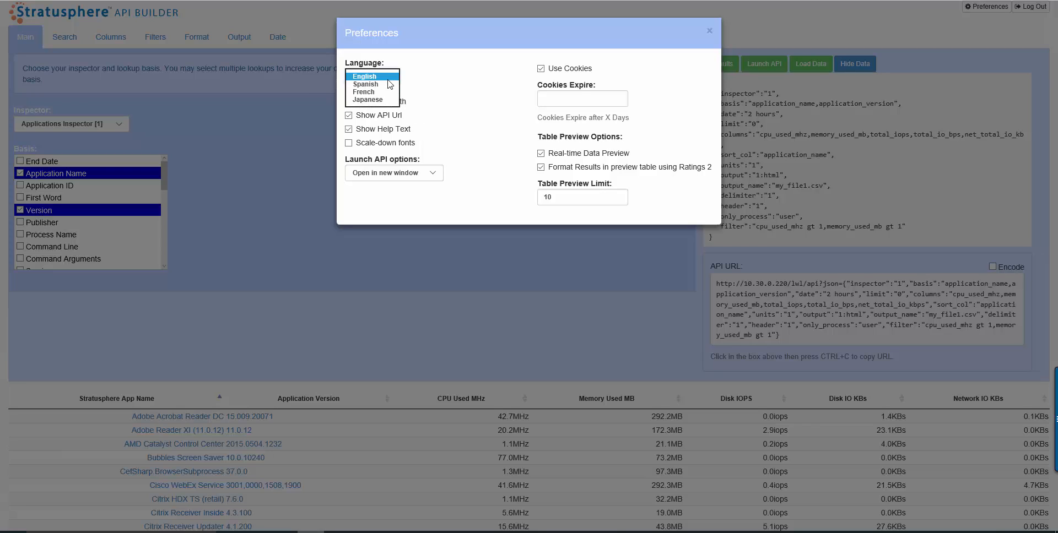
click(389, 85)
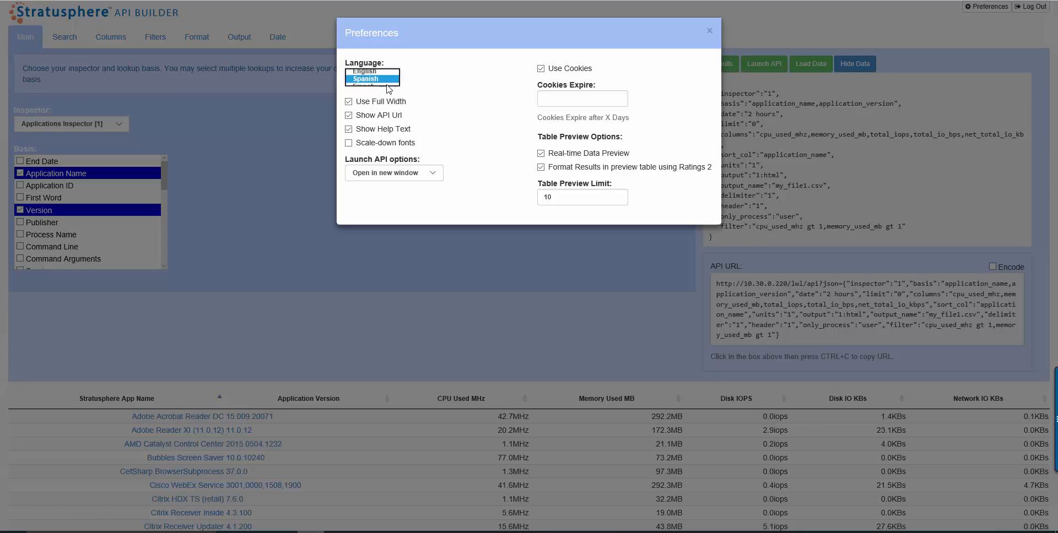
click(391, 79)
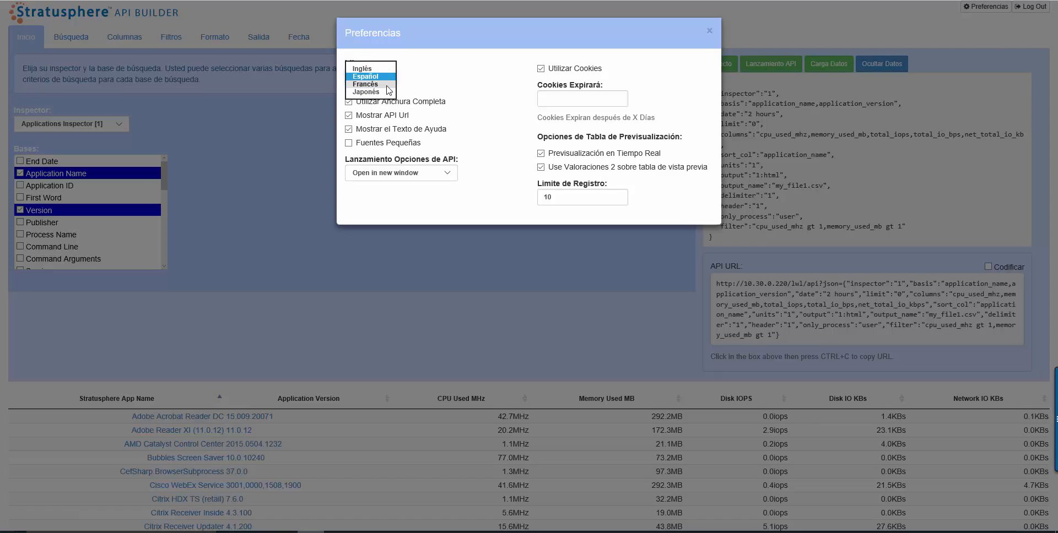
click(389, 85)
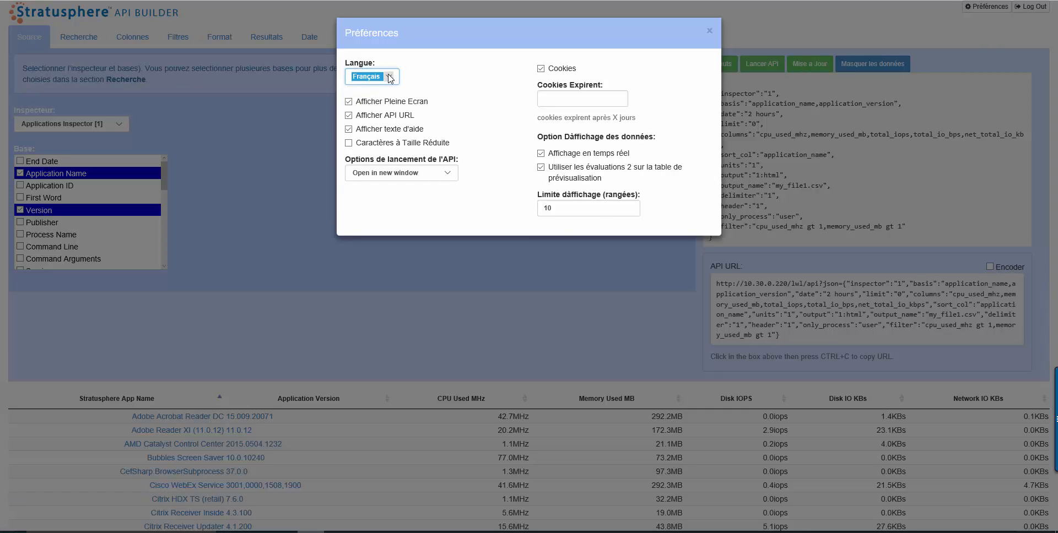
- Switch the language to Japanese, restore English, and close Preferences
click(390, 79)
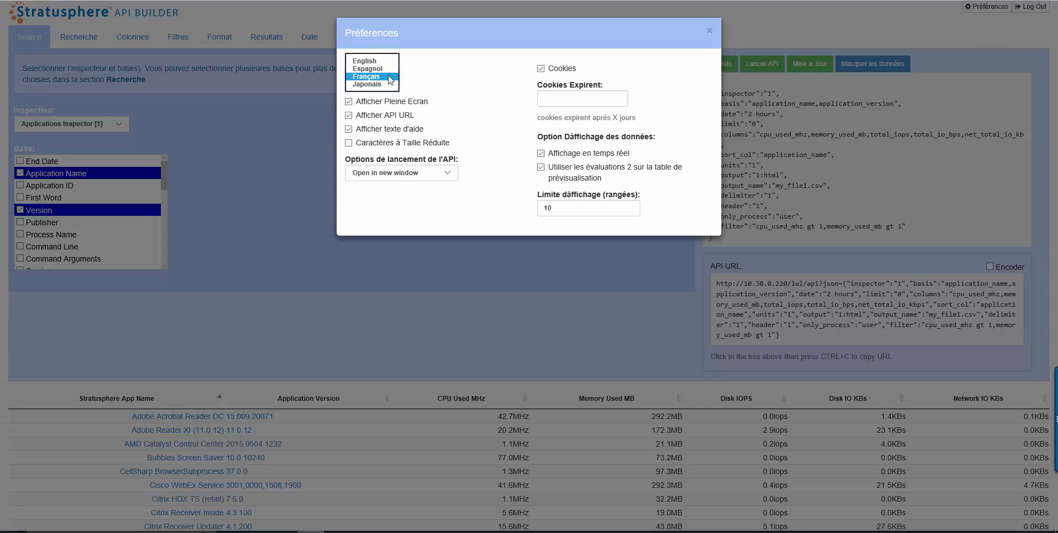
click(390, 90)
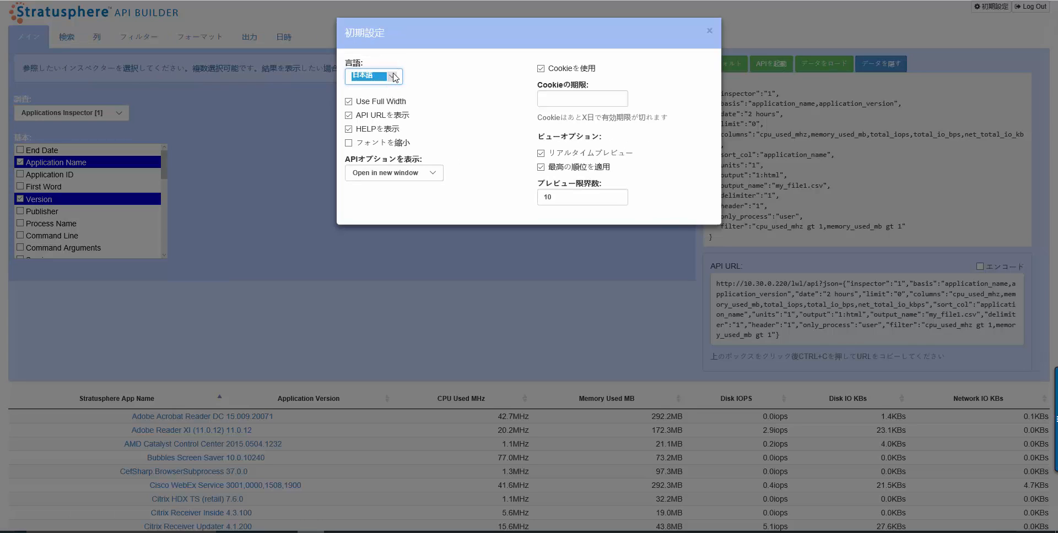
click(394, 80)
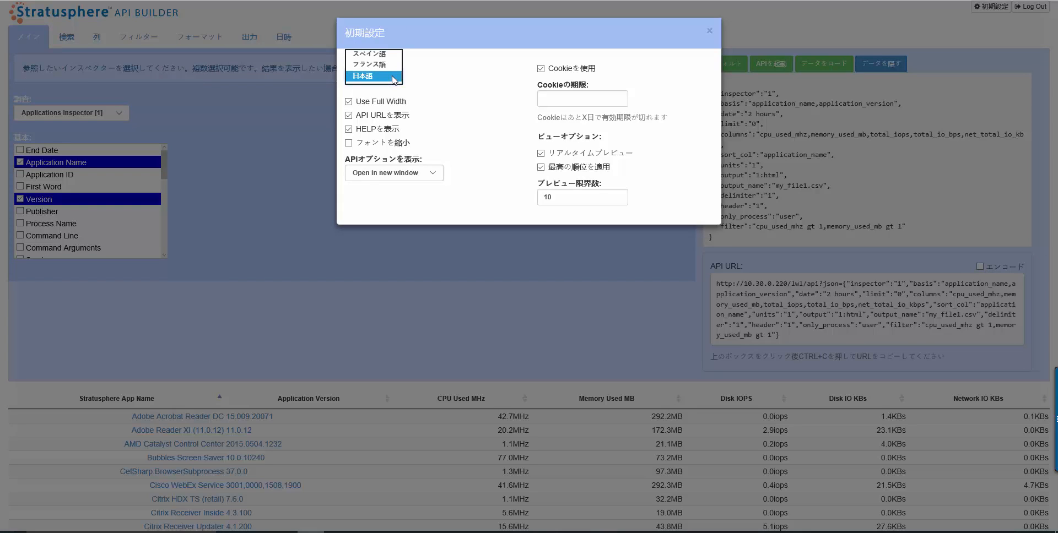
click(394, 47)
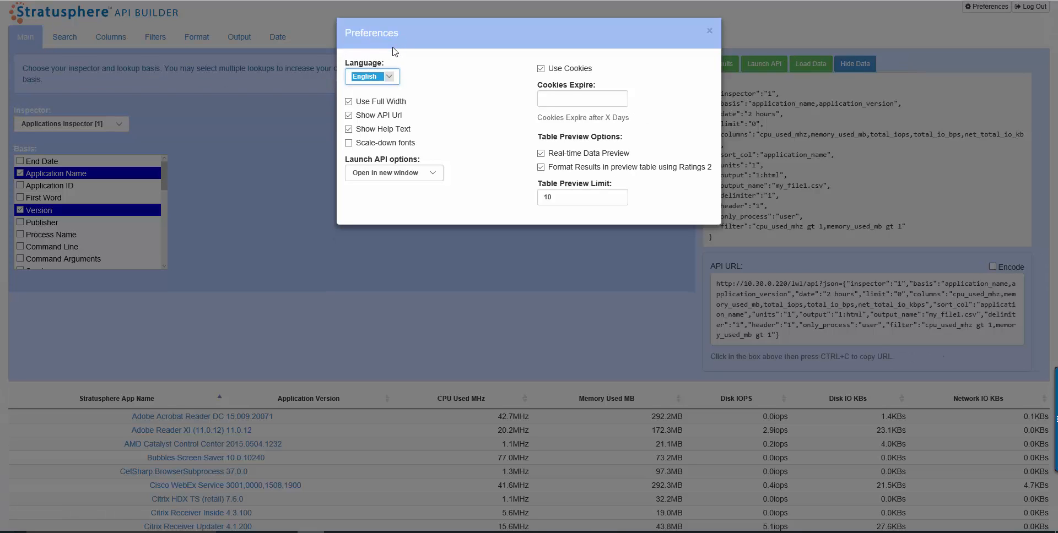
click(711, 32)
click(712, 32)
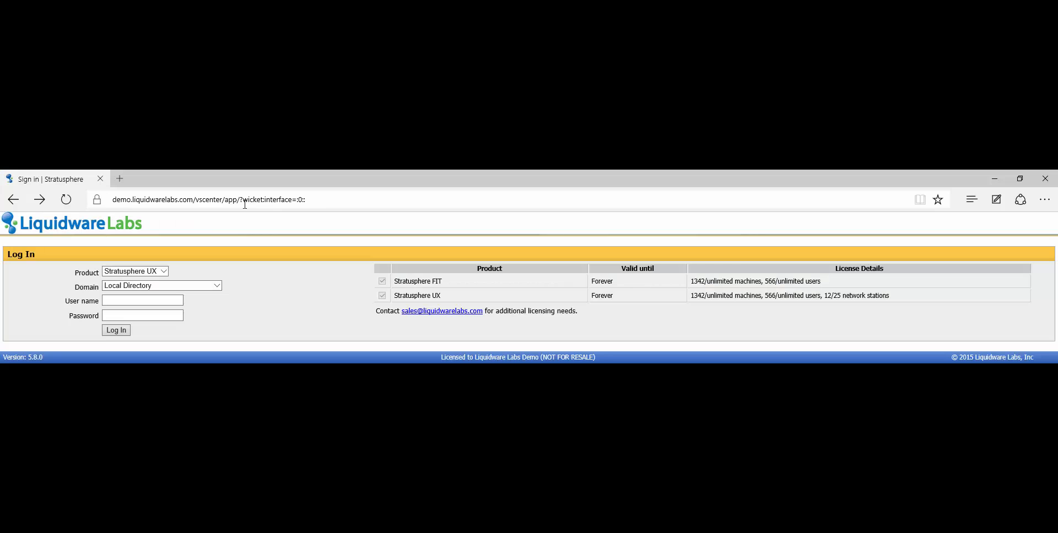
- Open demo.liquidwarelabs.com/apibuilder in the browser
click(243, 200)
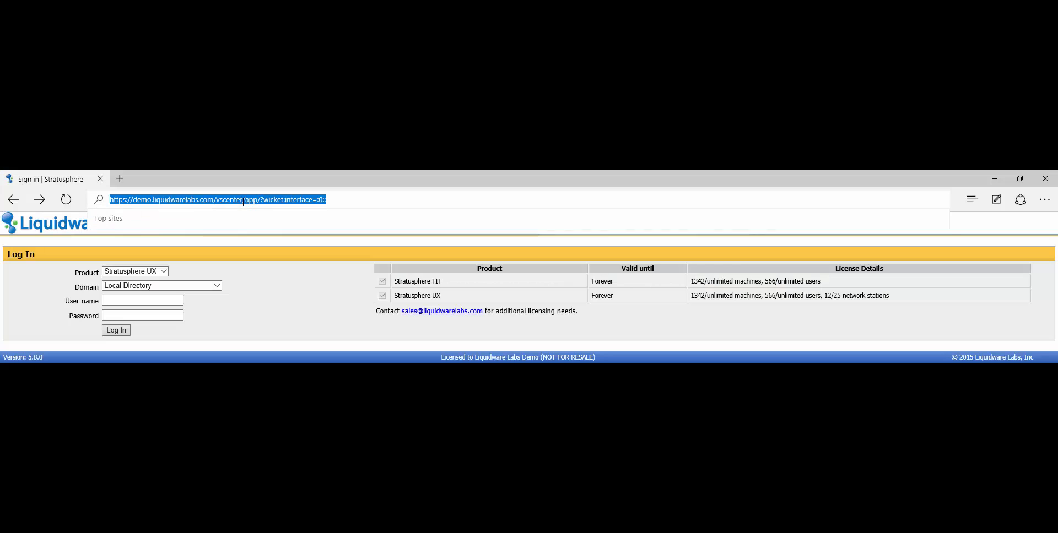
click(213, 200)
drag(214, 200, 347, 213)
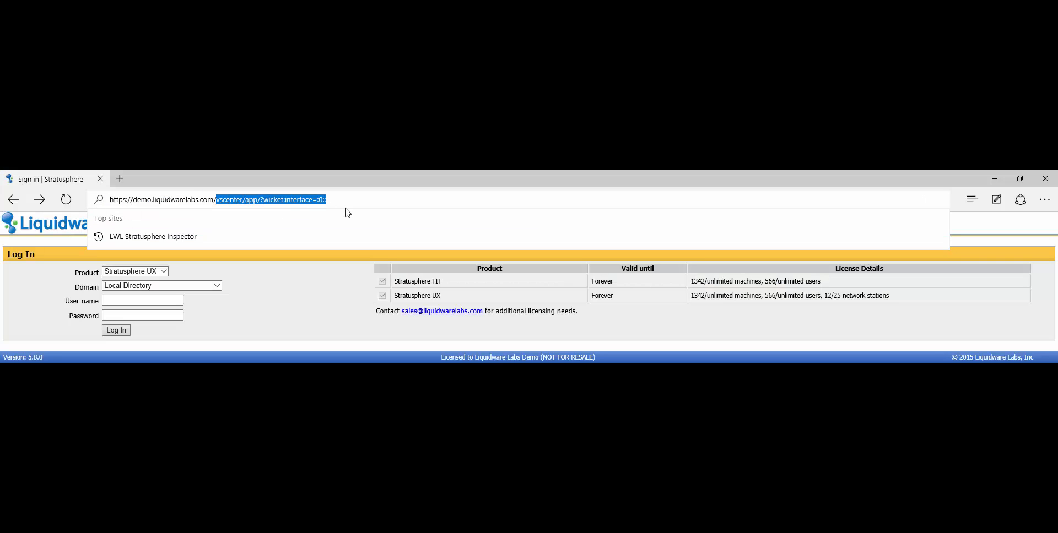
key(BackSpace)
text(api)
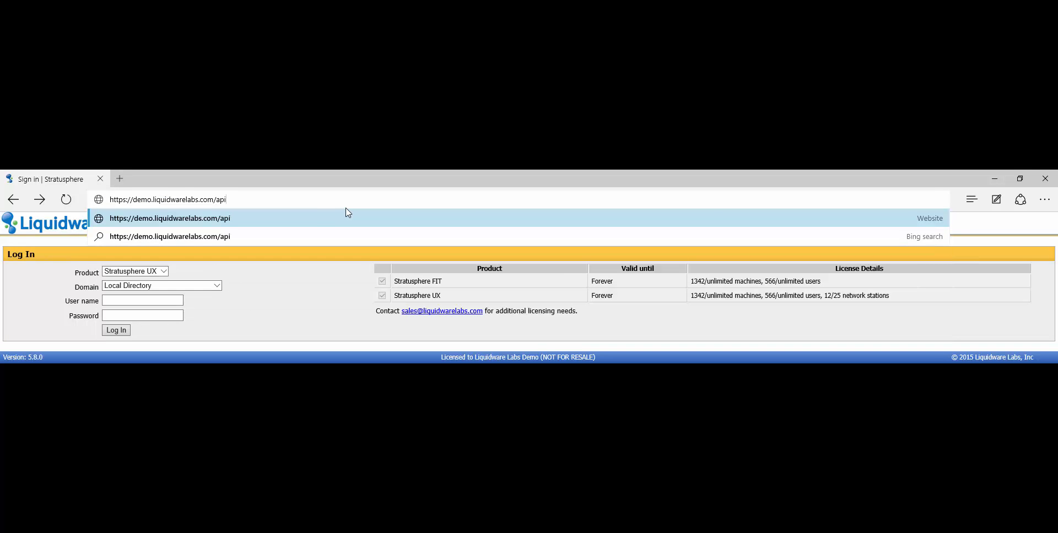
text(builder)
key(Return)
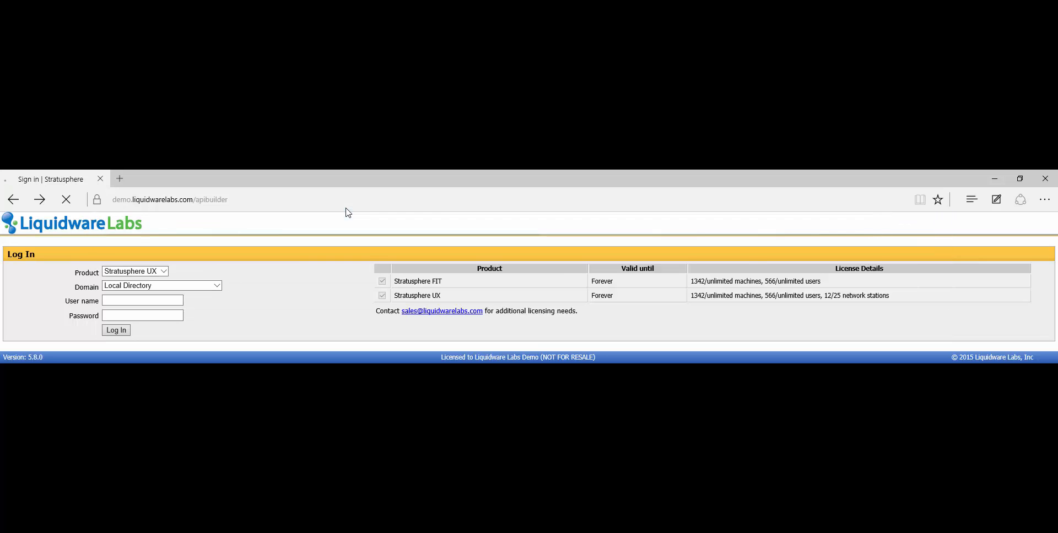